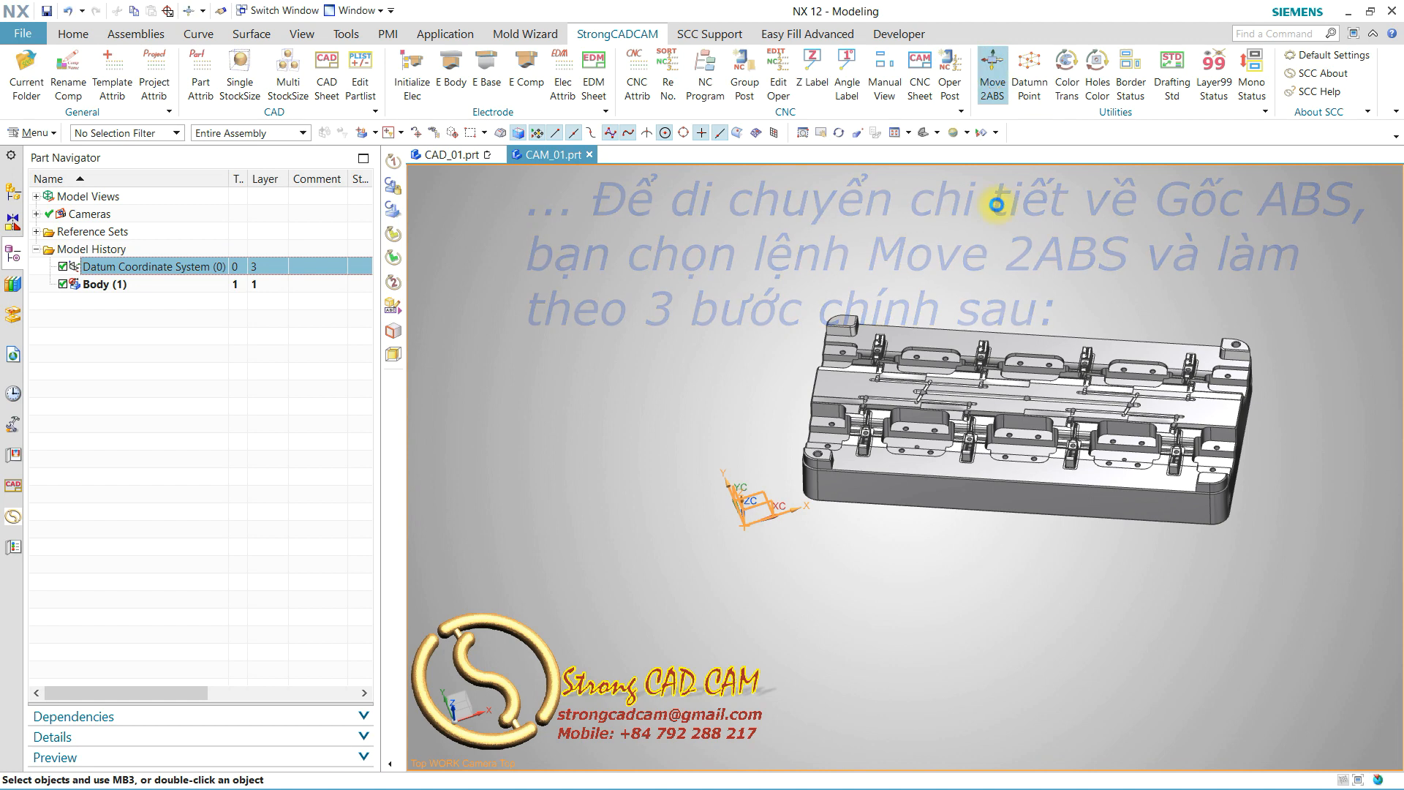
# Step: Select the insert body for Move 2ABS and define its orientation from the flat face along its front edge using the Mặt option
pyautogui.click(992, 406)
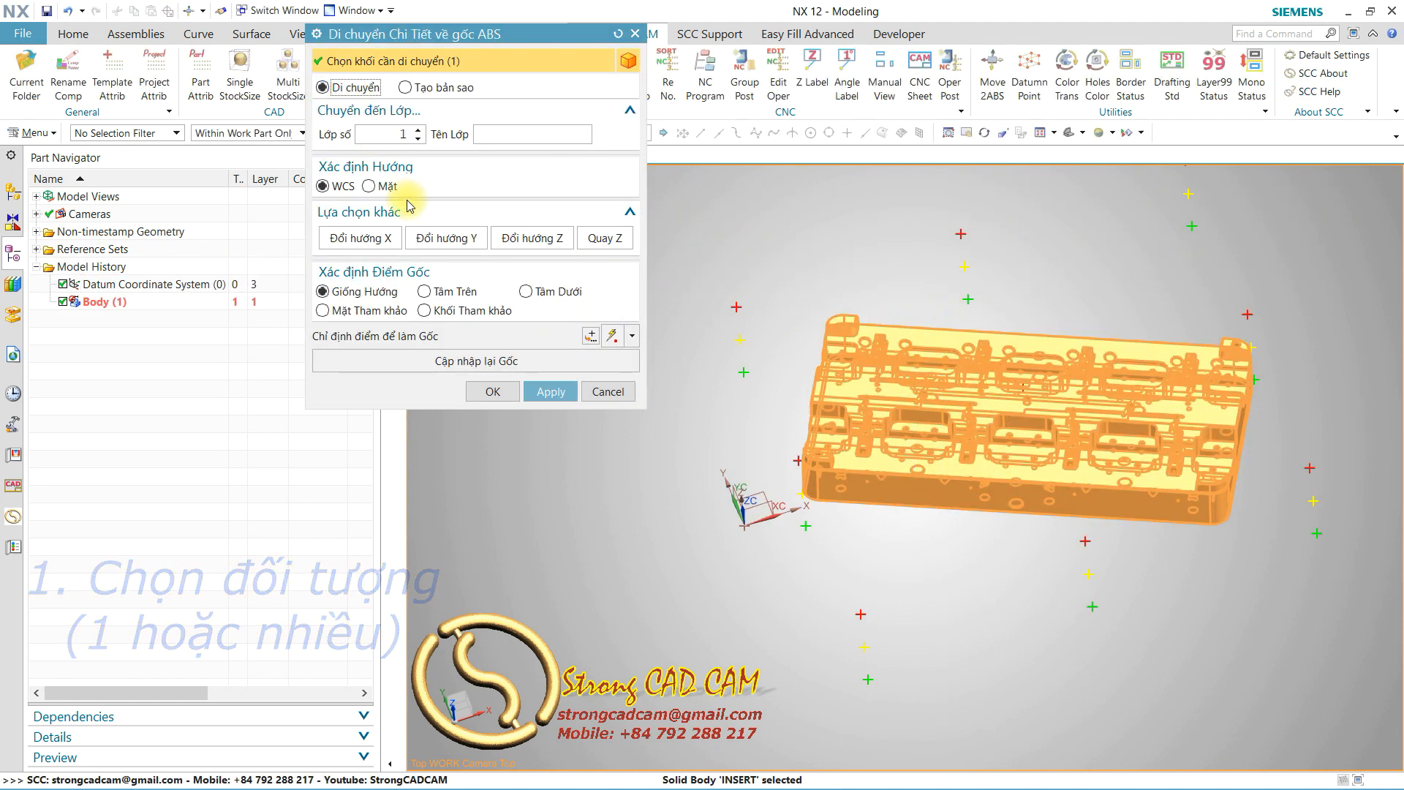
pyautogui.click(369, 186)
pyautogui.click(409, 214)
pyautogui.scroll(2, 1004, 501)
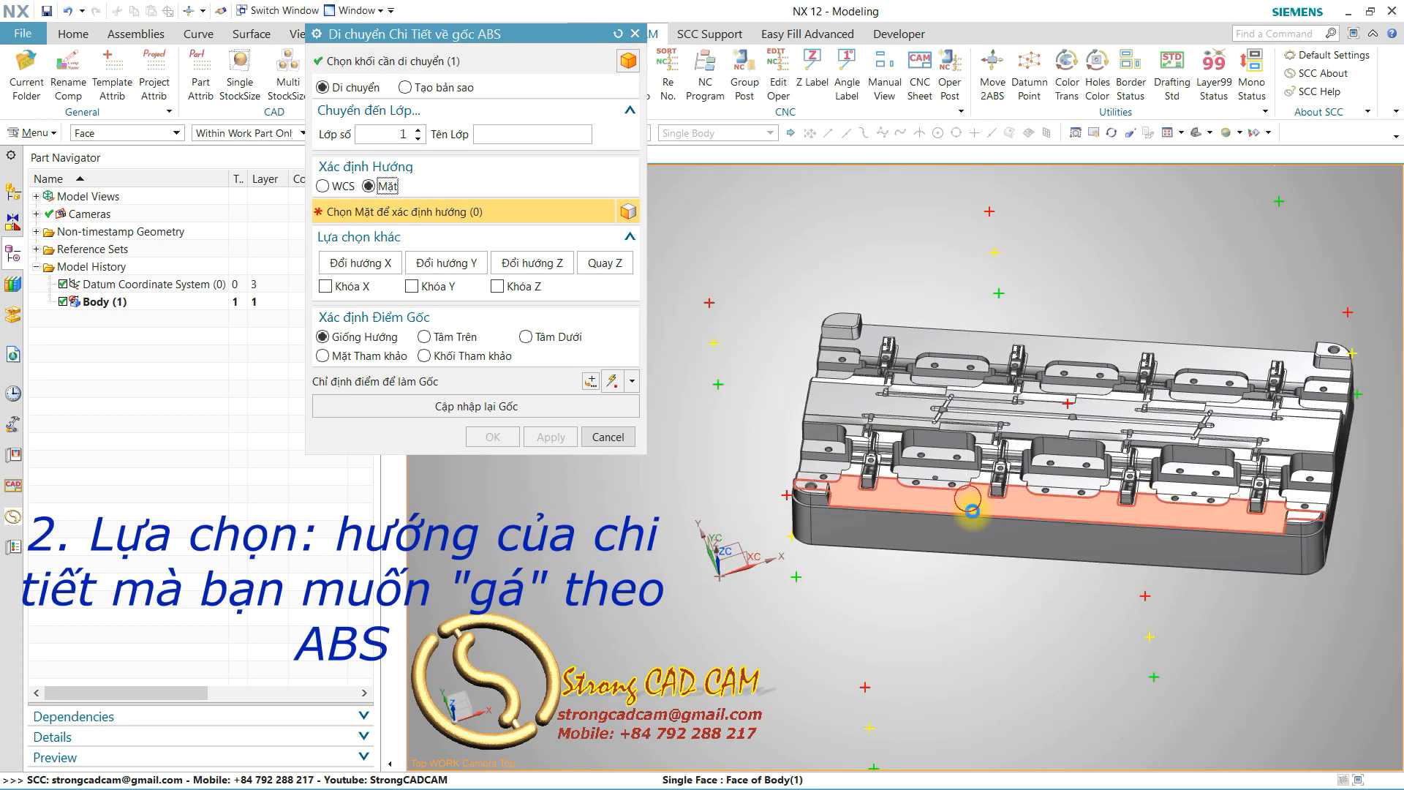
pyautogui.click(975, 499)
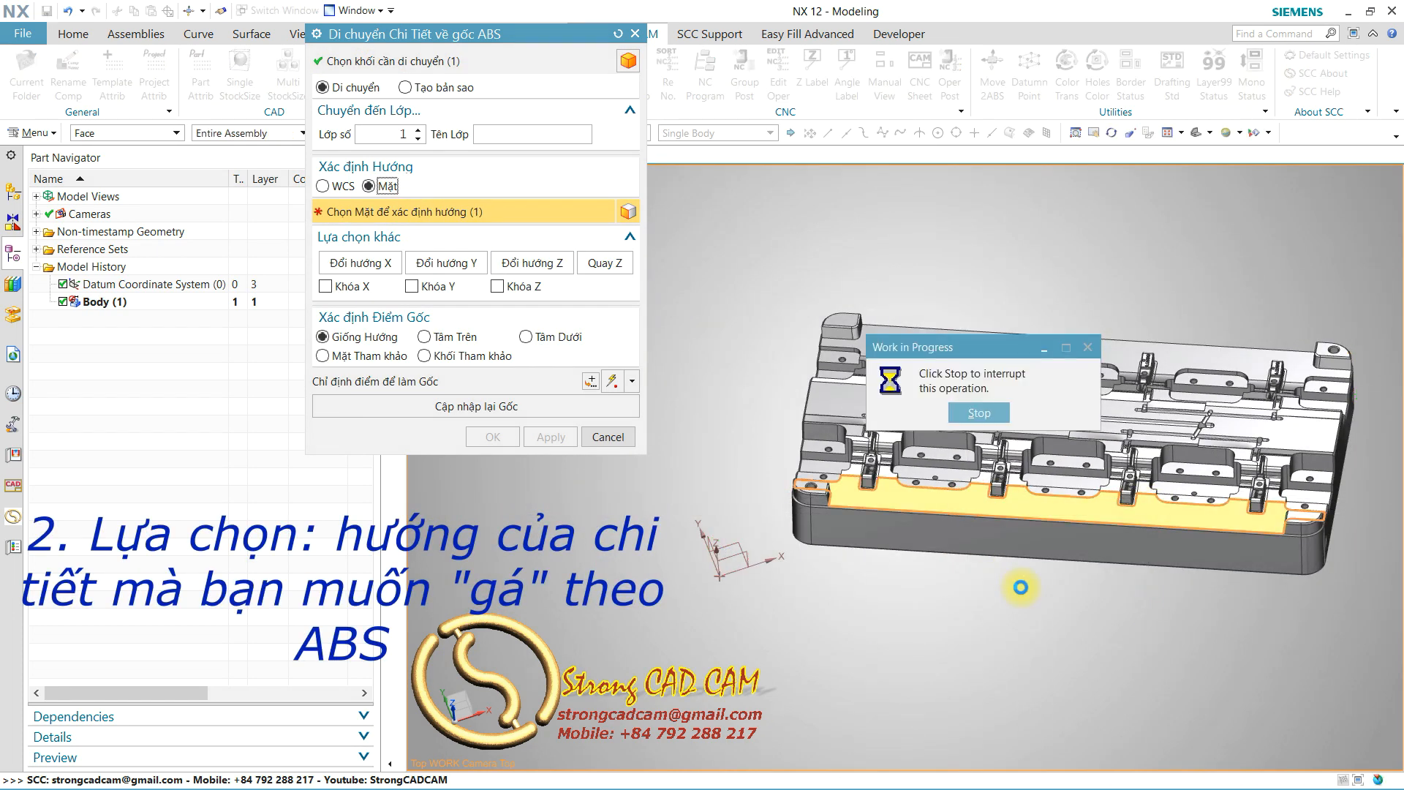
pyautogui.moveTo(1130, 586)
pyautogui.mouseDown(button='middle')
pyautogui.moveTo(1104, 585)
pyautogui.moveTo(1097, 618)
pyautogui.moveTo(1159, 463)
pyautogui.moveTo(1165, 489)
pyautogui.moveTo(1119, 603)
pyautogui.mouseUp(button='middle')
# Step: Set the origin to the body's bottom centre (Tâm Dưới), apply the move to ABS and check the result
pyautogui.click(438, 337)
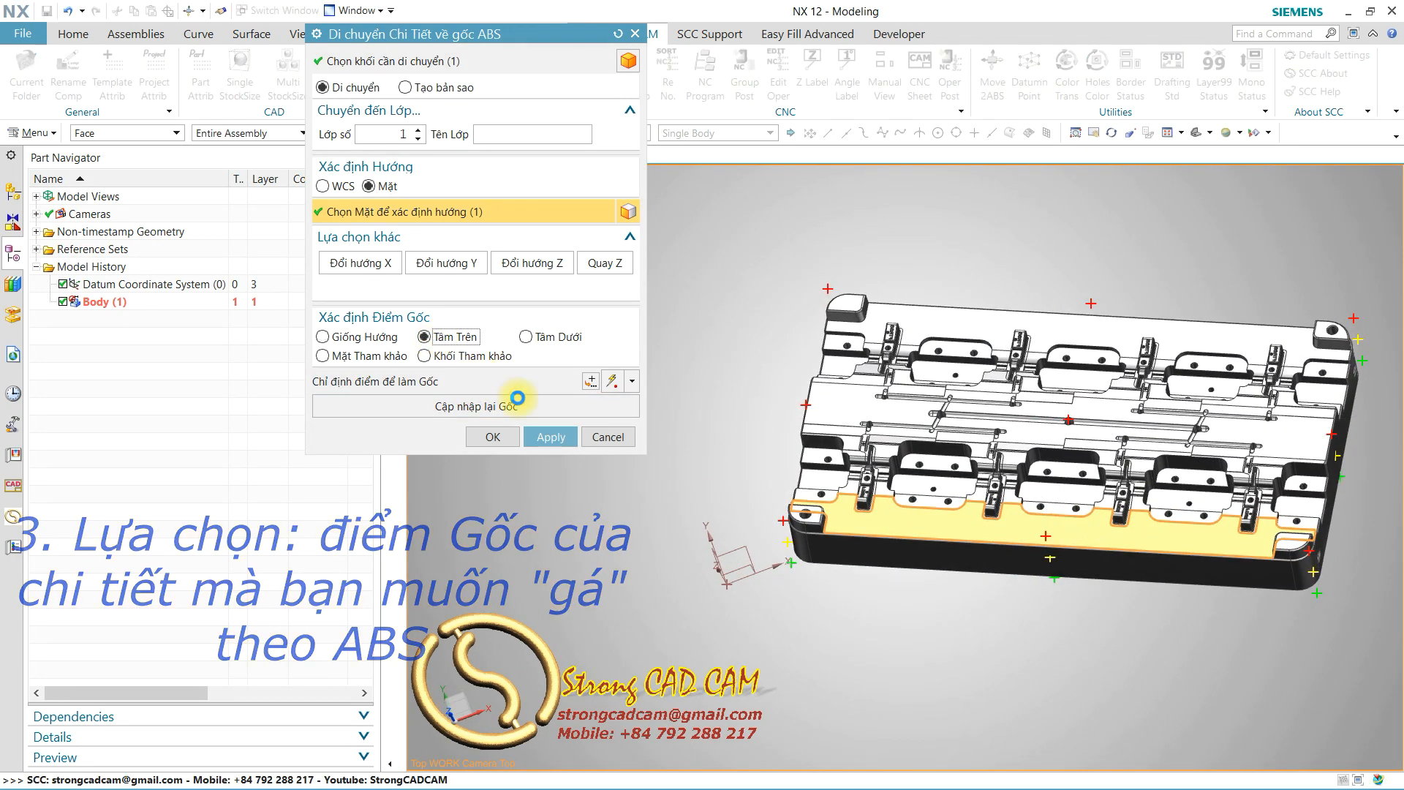
pyautogui.moveTo(933, 614); pyautogui.dragTo(963, 513, button='middle')
pyautogui.click(527, 316)
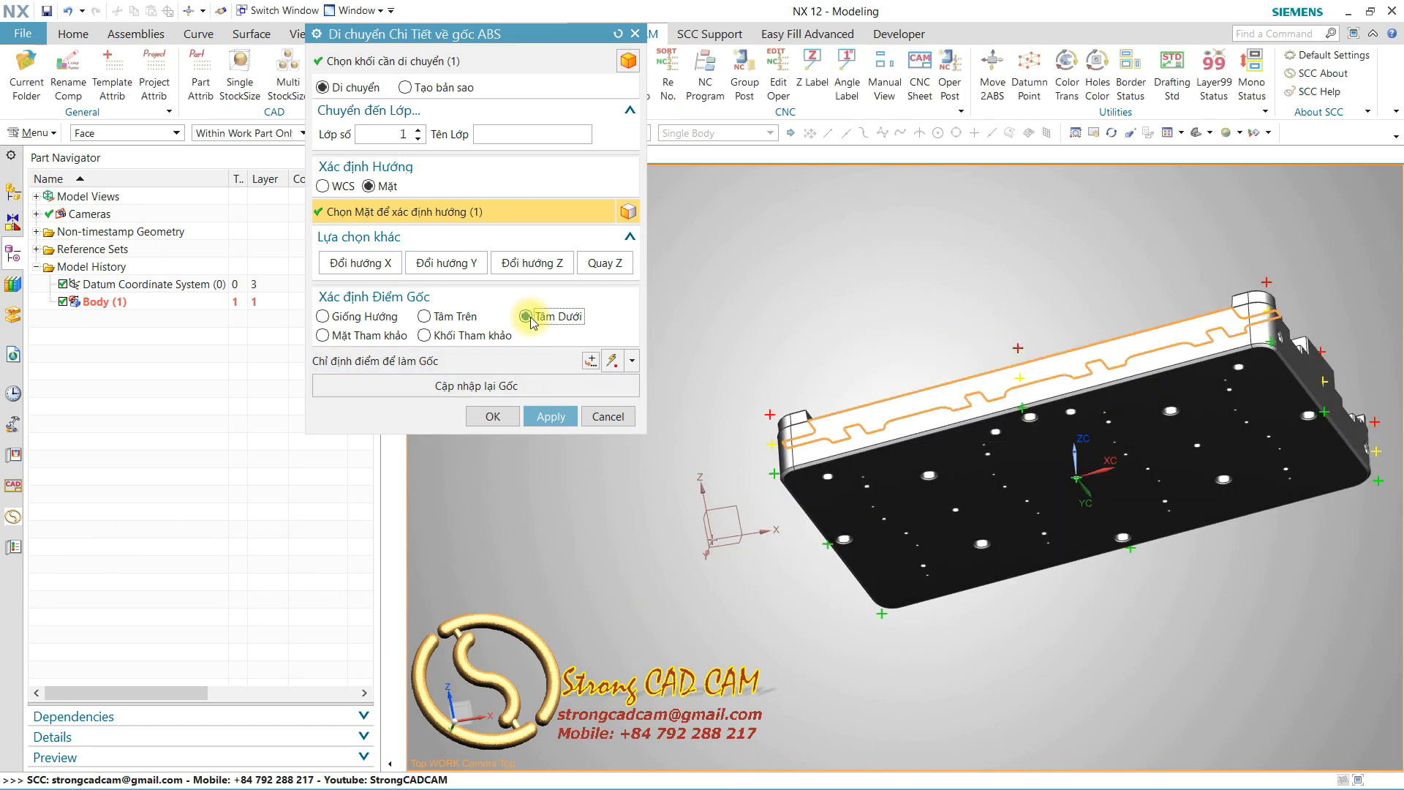
pyautogui.moveTo(858, 382); pyautogui.dragTo(928, 391, button='middle')
pyautogui.scroll(-3, 925, 388)
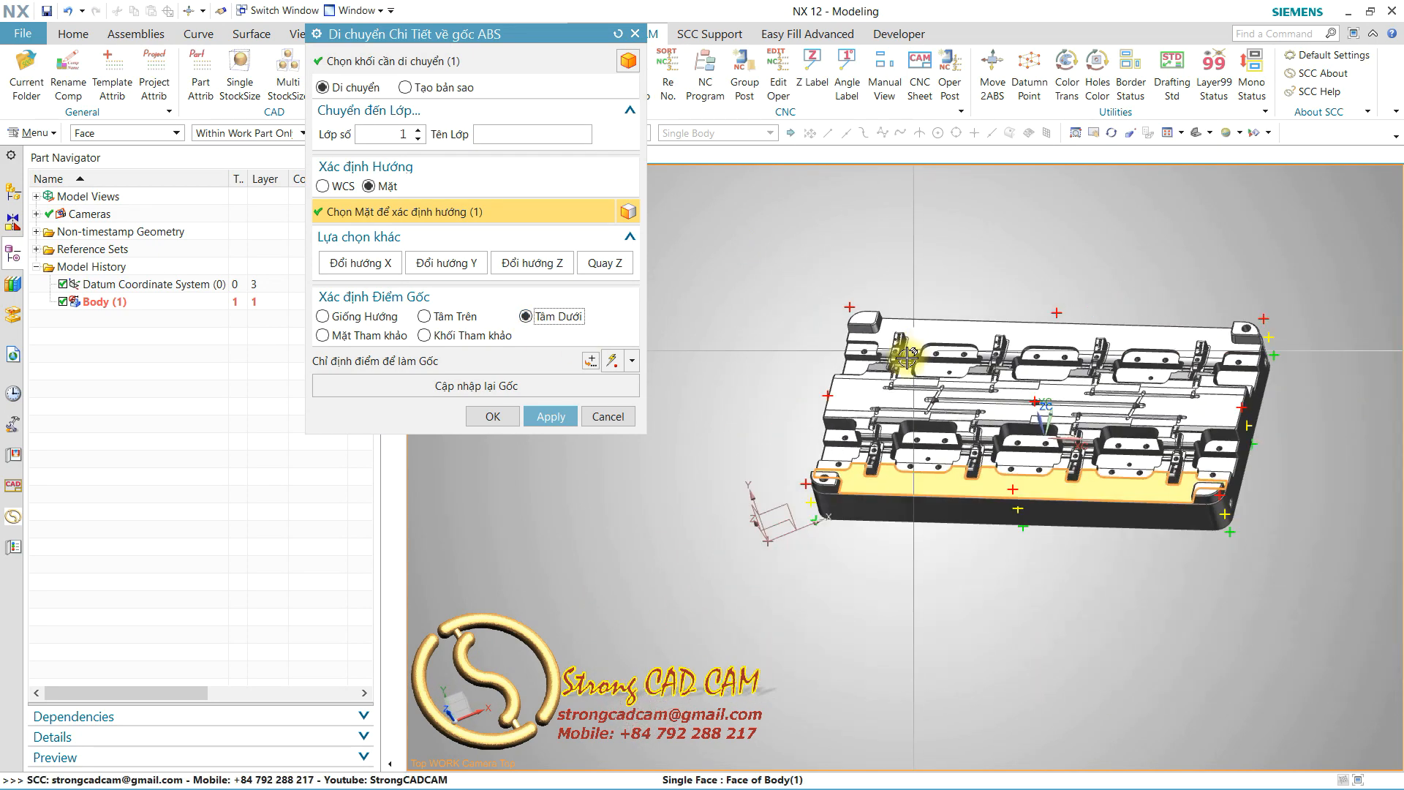
pyautogui.click(553, 416)
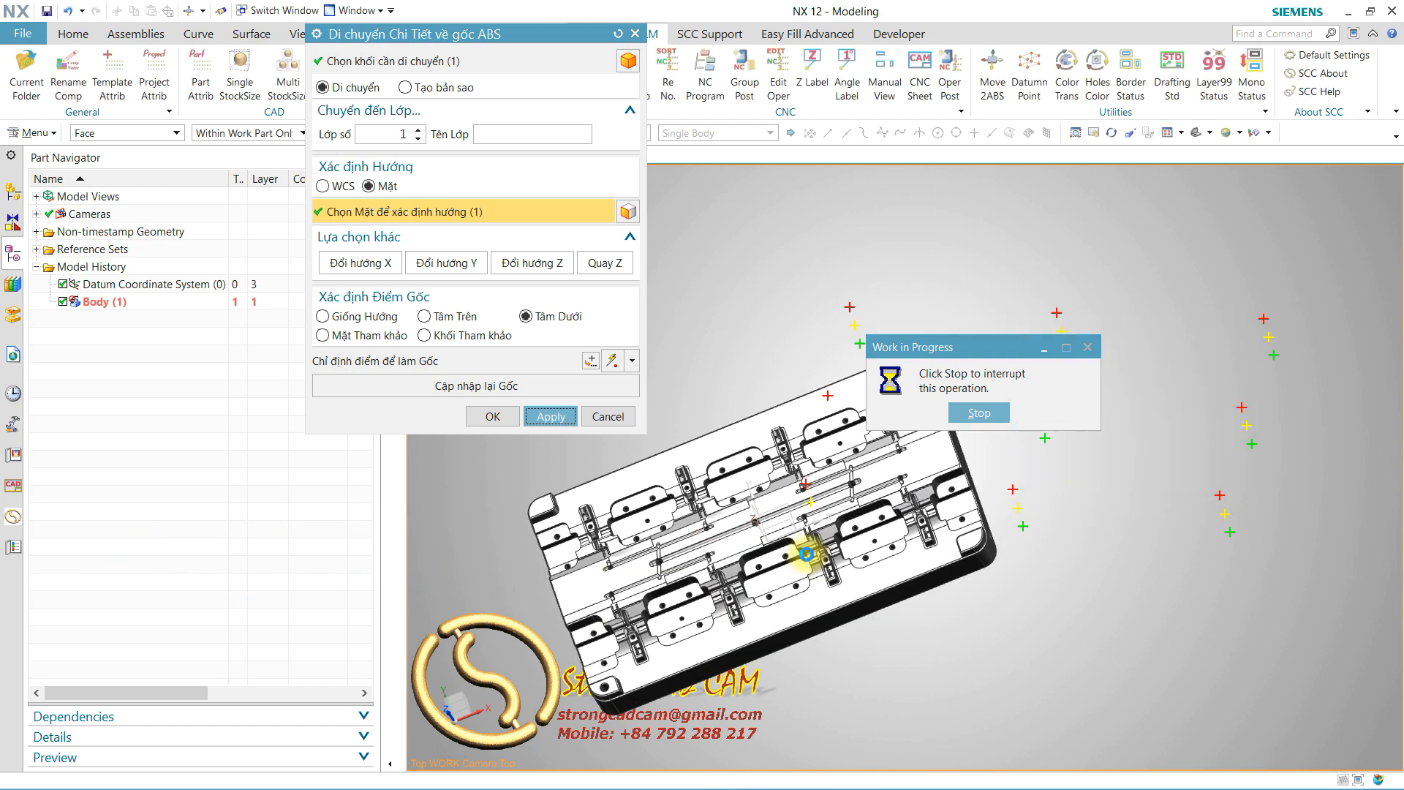
pyautogui.scroll(-2, 1165, 449)
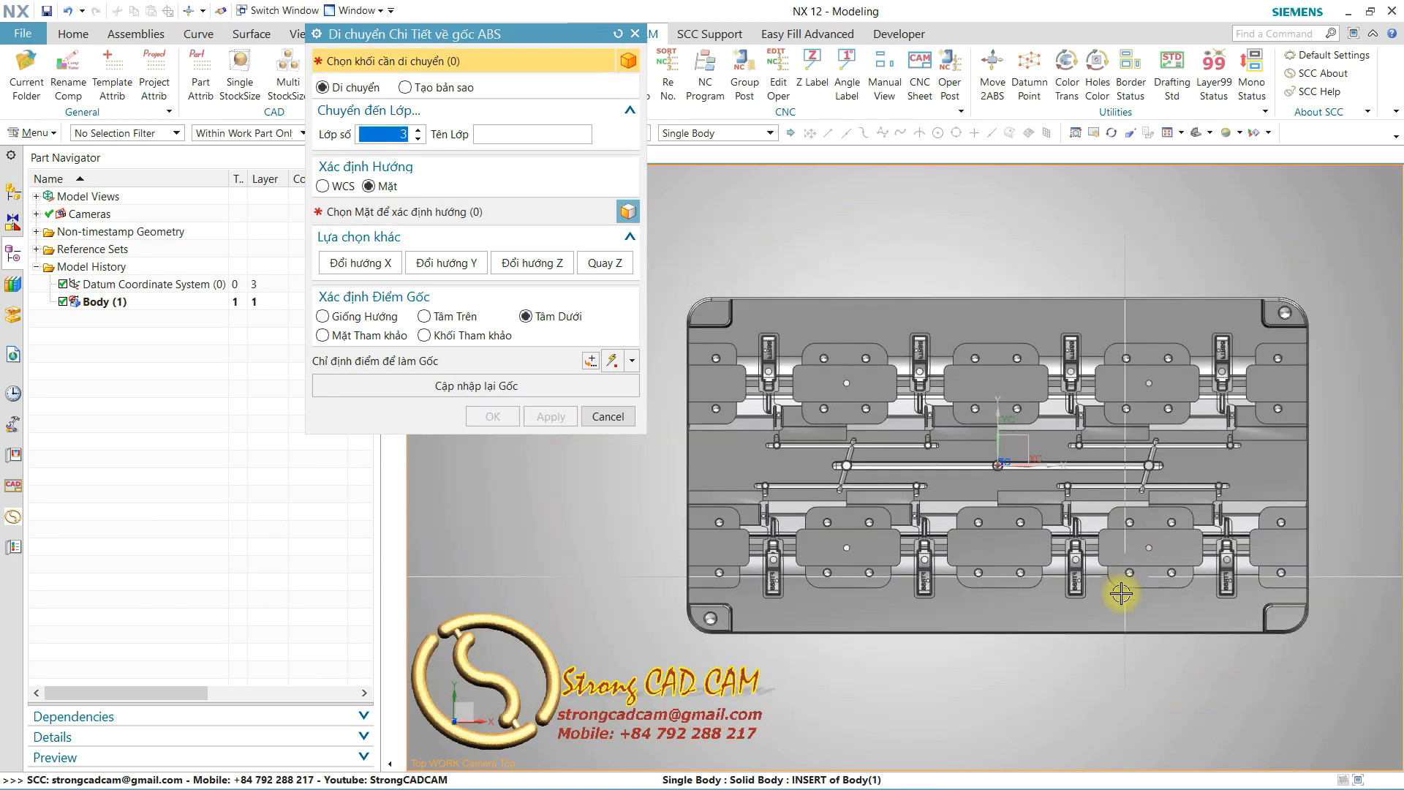
pyautogui.moveTo(1070, 664); pyautogui.dragTo(1063, 560, button='middle')
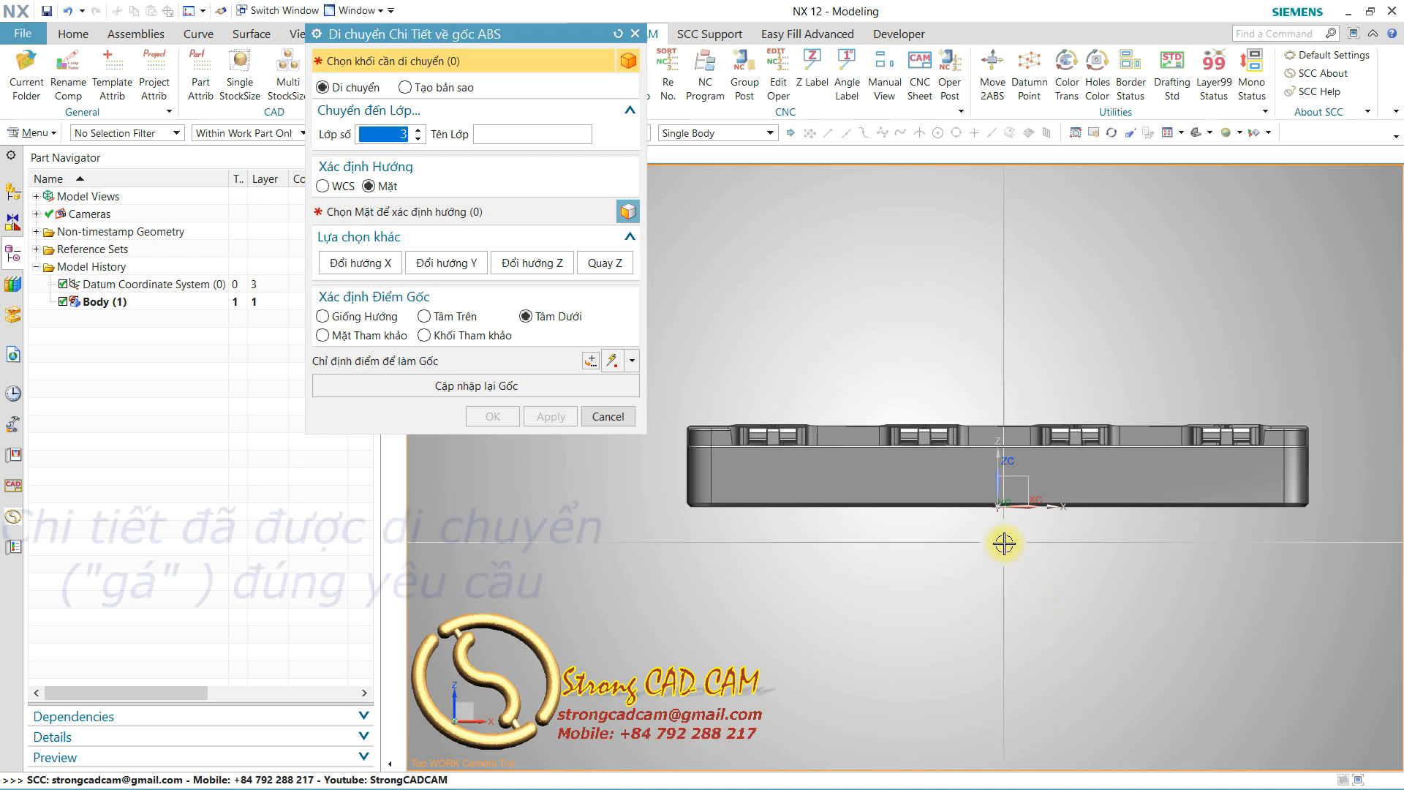
pyautogui.moveTo(1055, 558); pyautogui.dragTo(1102, 709, button='middle')
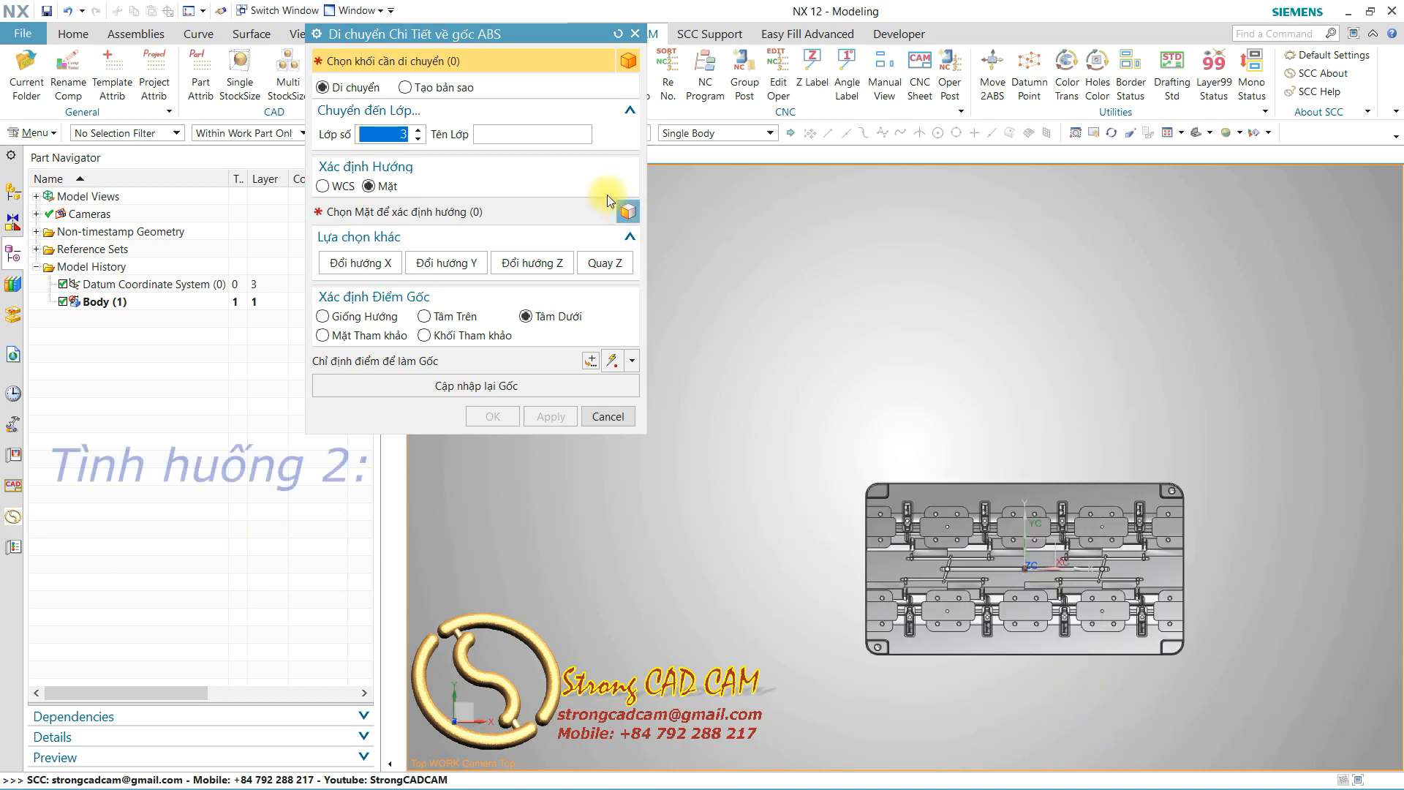
# Step: Switch the operation to Tạo bản sao, select the insert body and assign the copy to layer 2 named NC2
pyautogui.click(439, 88)
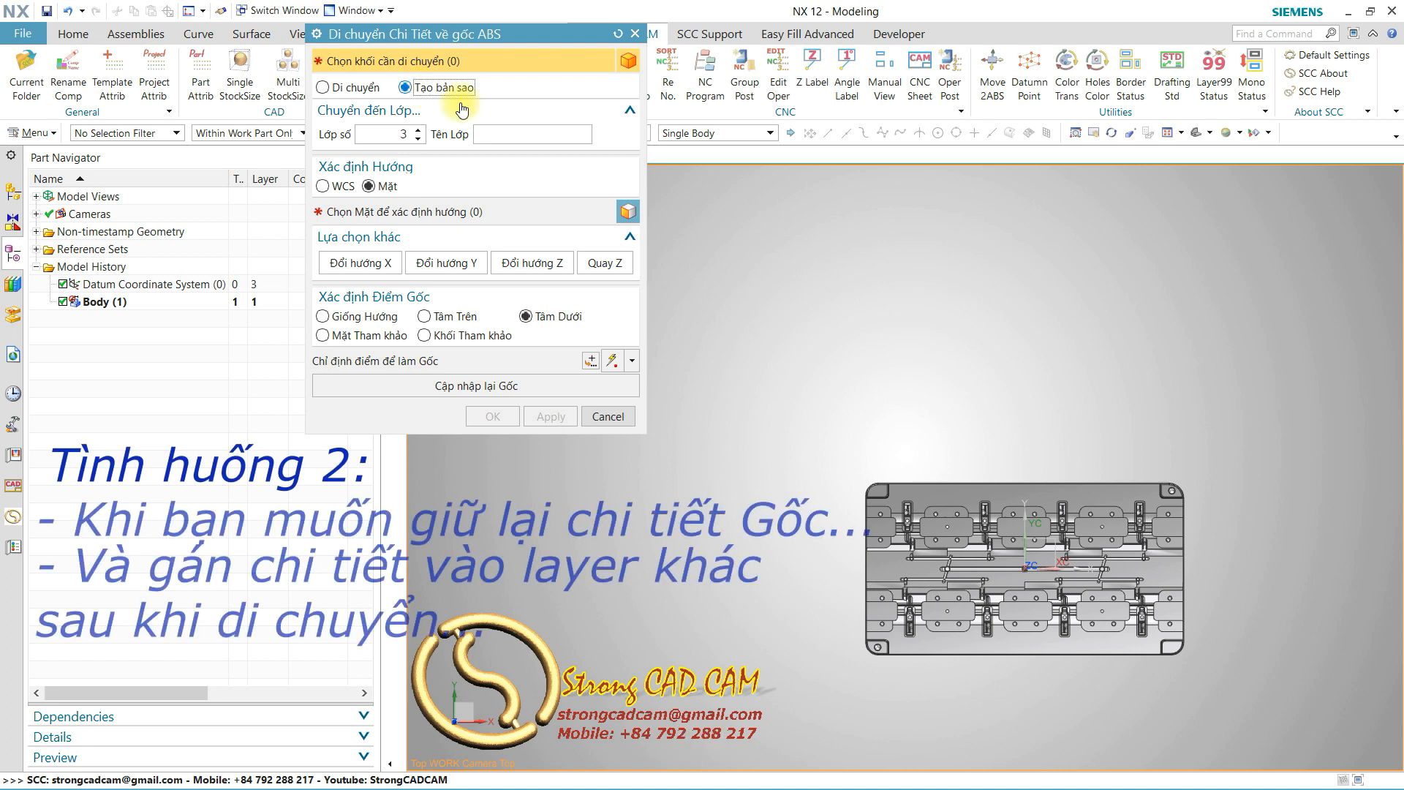
pyautogui.click(905, 512)
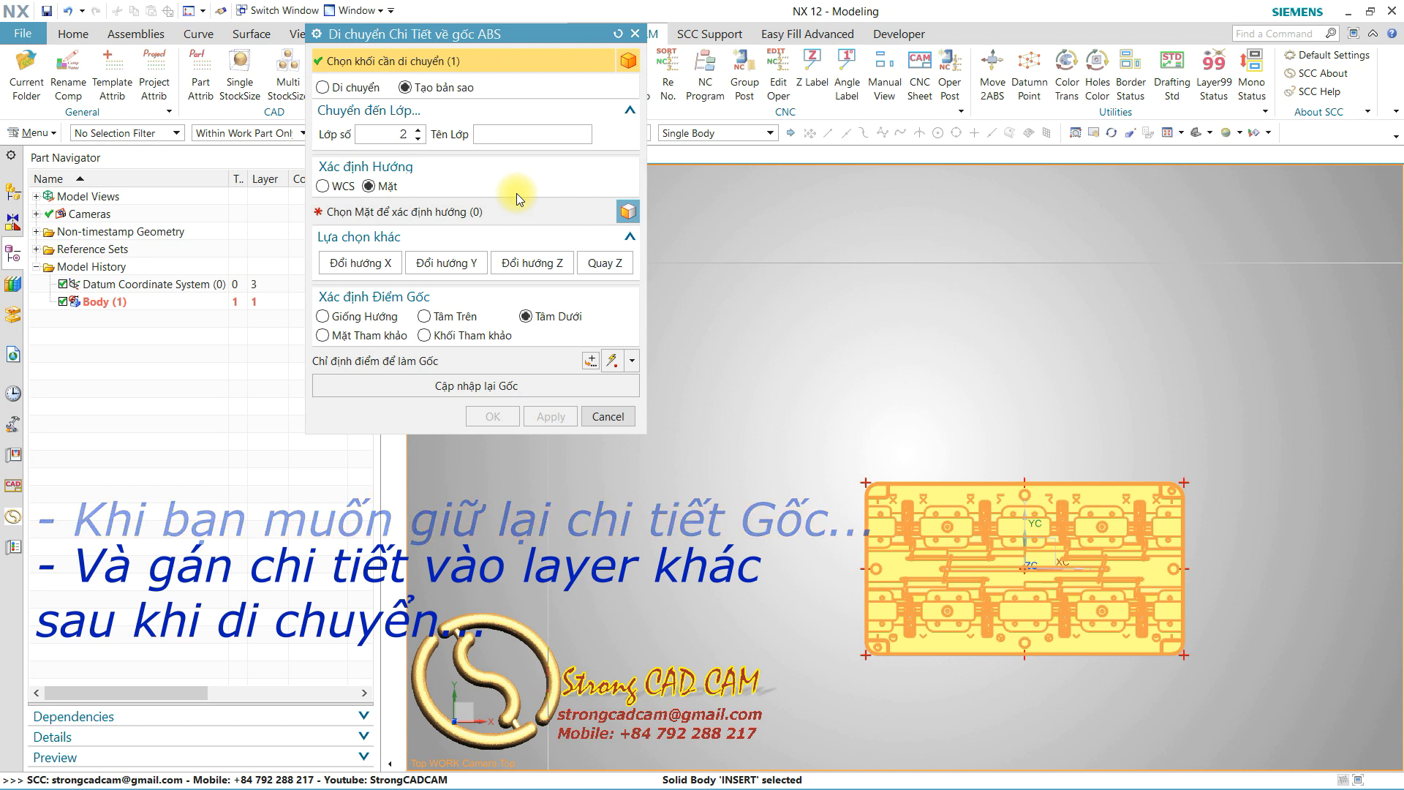
pyautogui.write('NC2')
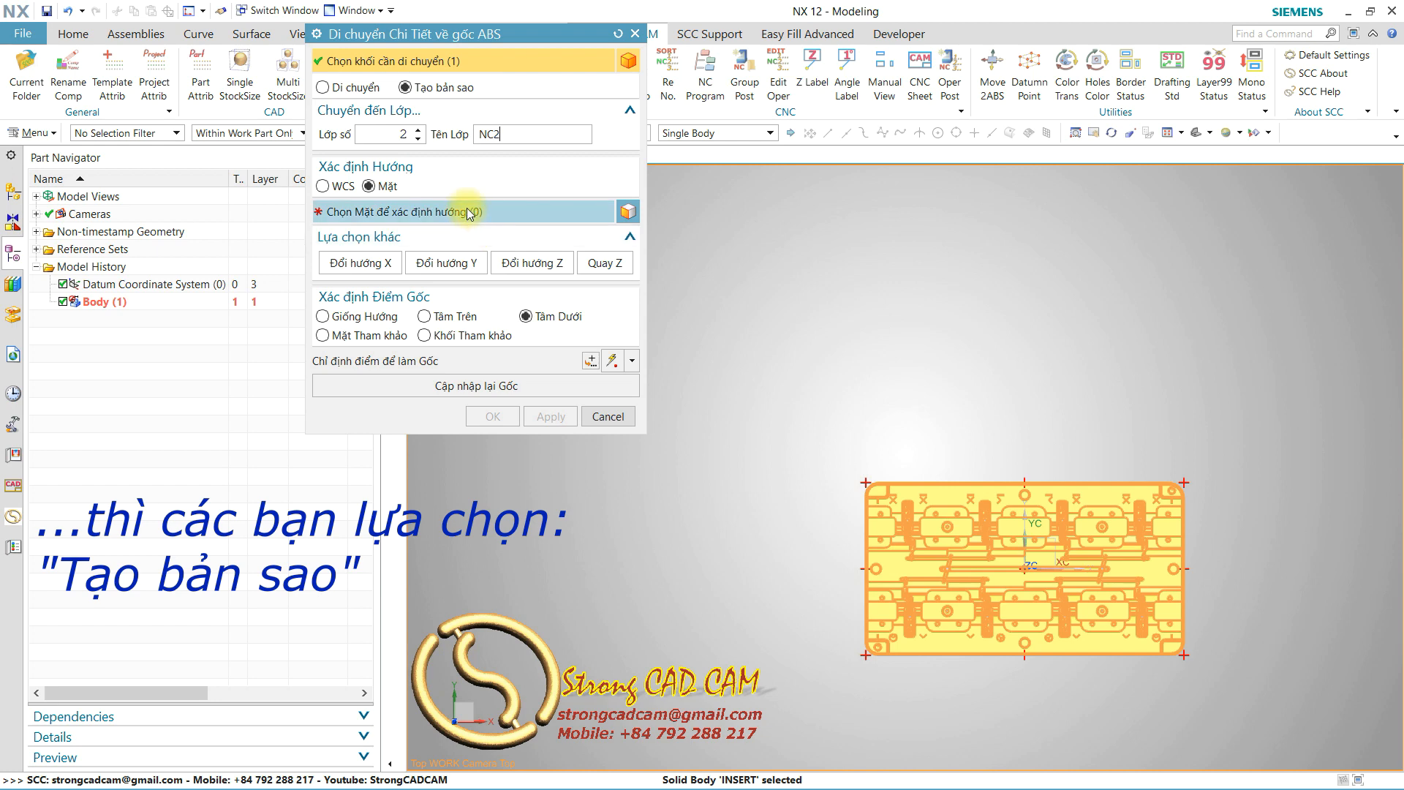
# Step: Define the copy's orientation with the Mặt option from the large flat back face of the body
pyautogui.click(371, 211)
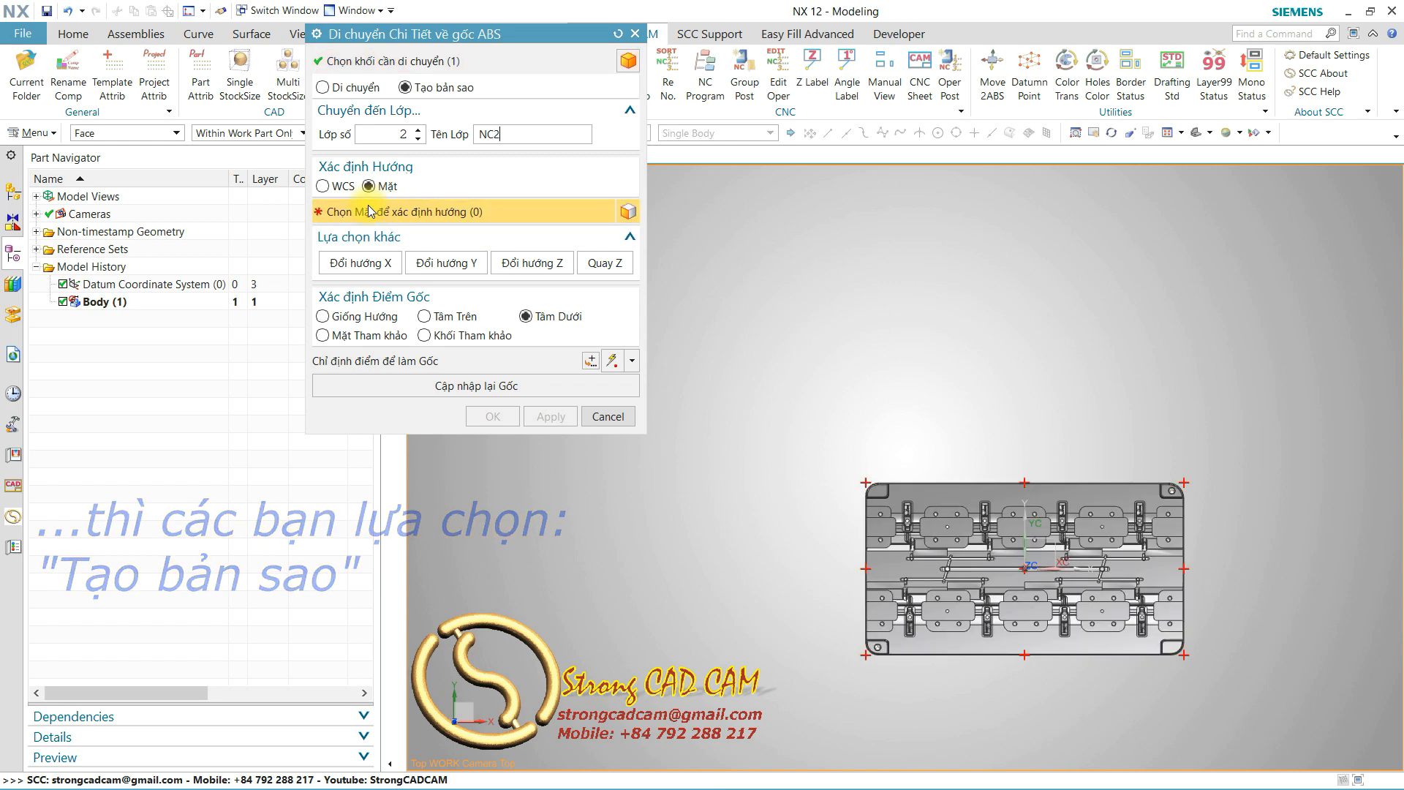
pyautogui.click(343, 187)
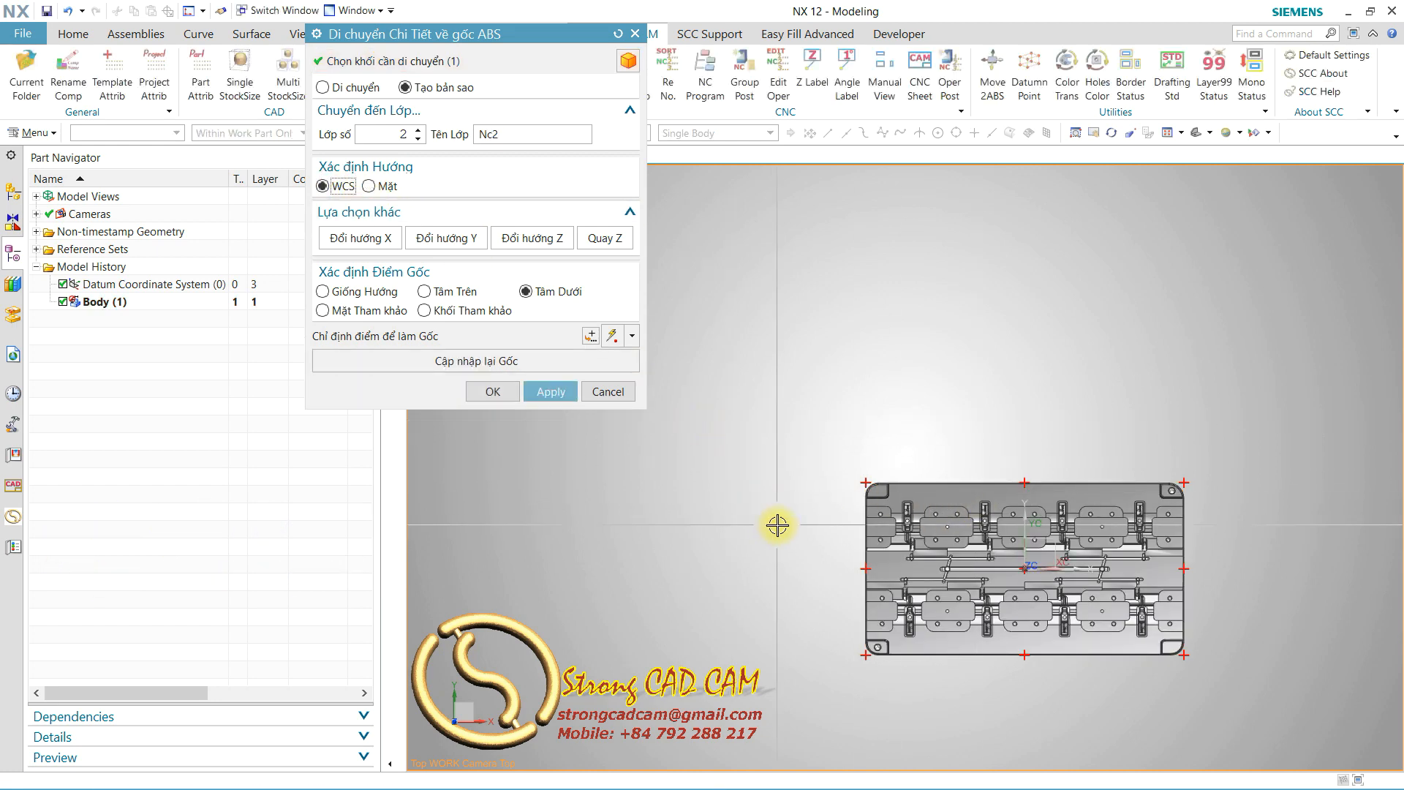
pyautogui.moveTo(776, 525); pyautogui.dragTo(789, 424, button='middle')
pyautogui.click(381, 187)
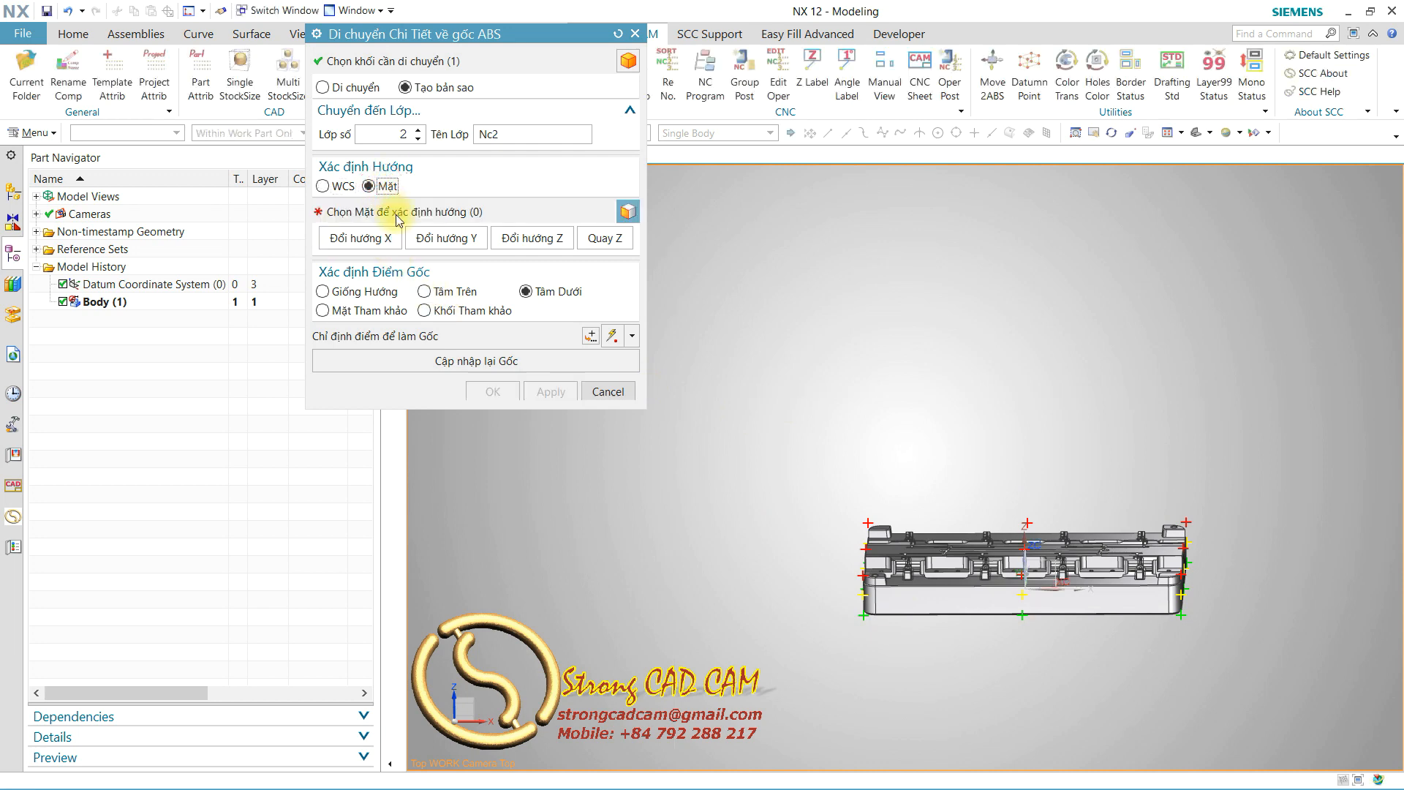
pyautogui.moveTo(961, 674); pyautogui.dragTo(938, 483, button='middle')
pyautogui.click(942, 587)
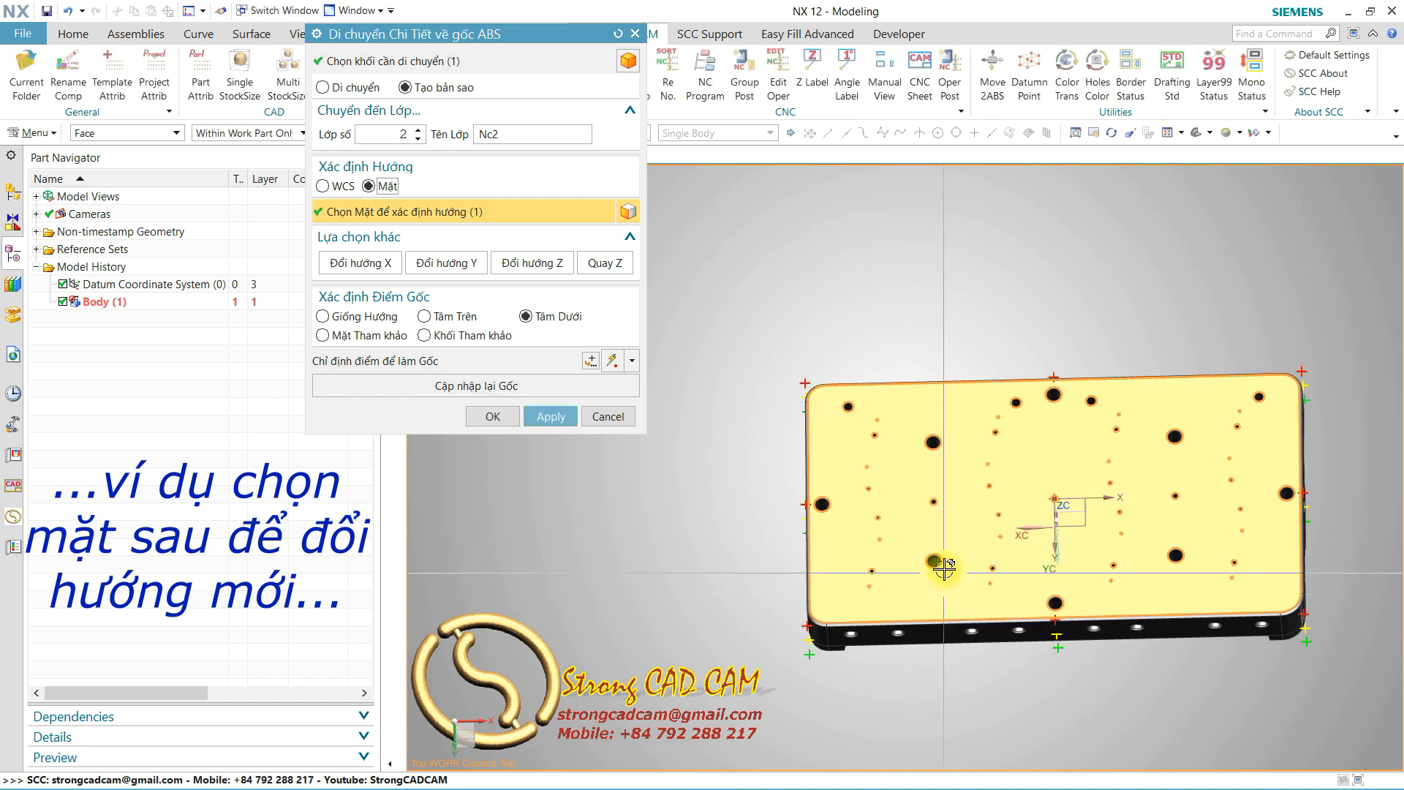
# Step: Set the copy's origin to the top centre (Tâm Trên) and rotate its axes about Z
pyautogui.moveTo(945, 556); pyautogui.dragTo(894, 496, button='middle')
pyautogui.click(466, 317)
pyautogui.moveTo(978, 397); pyautogui.dragTo(923, 446, button='middle')
pyautogui.scroll(5, 920, 437)
pyautogui.scroll(-5, 921, 437)
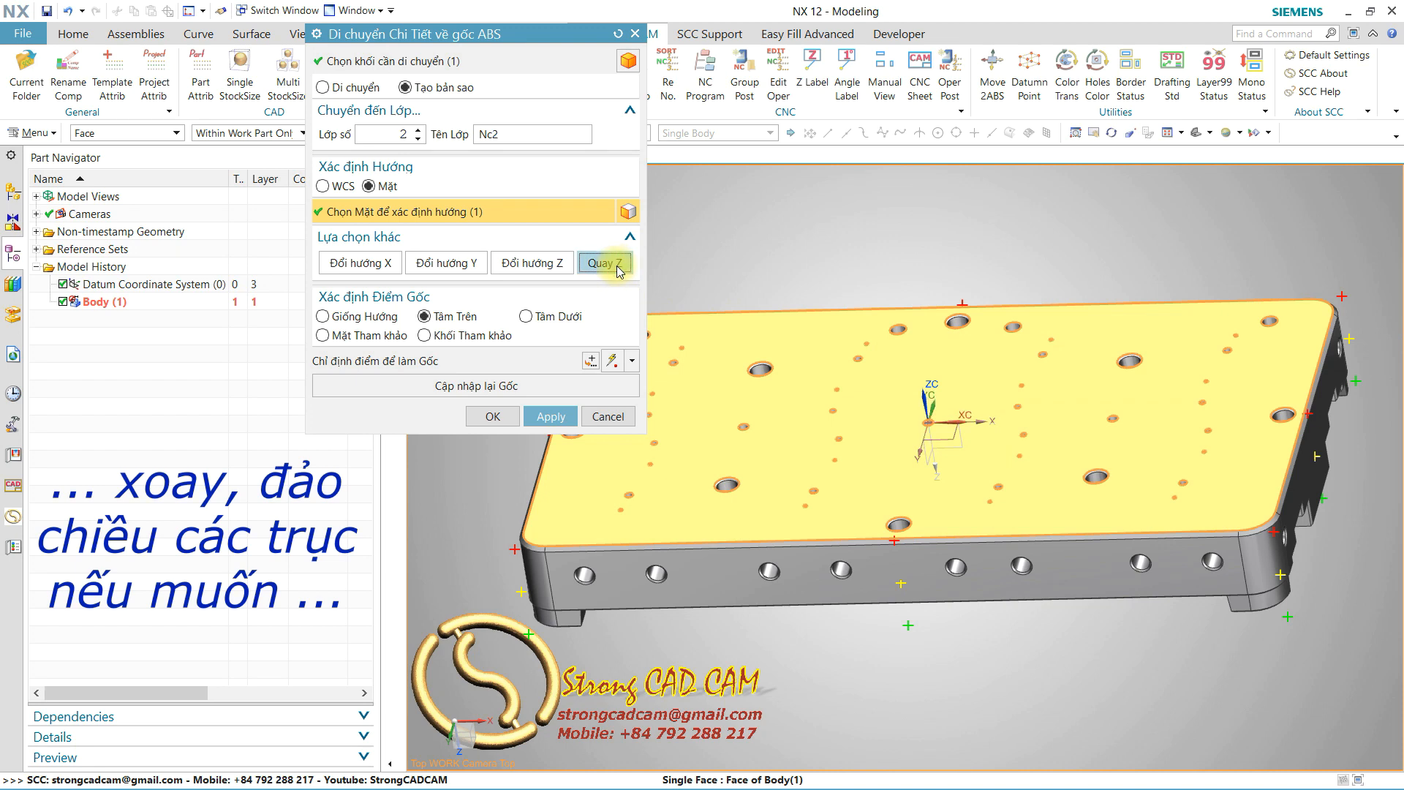
pyautogui.moveTo(1096, 470); pyautogui.dragTo(1133, 418, button='middle')
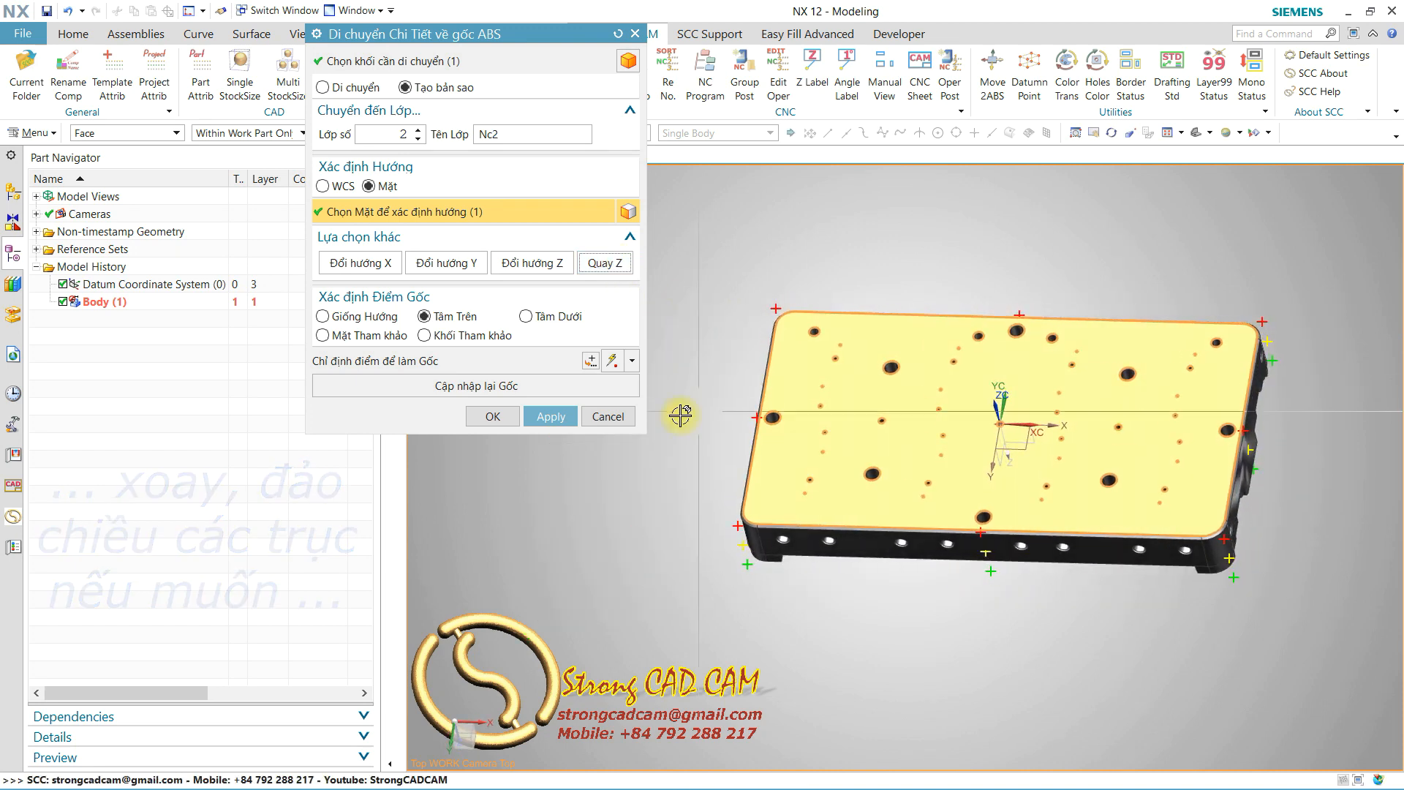
# Step: Apply the copy to ABS, inspect both bodies from the front and end the Move 2ABS command
pyautogui.click(571, 422)
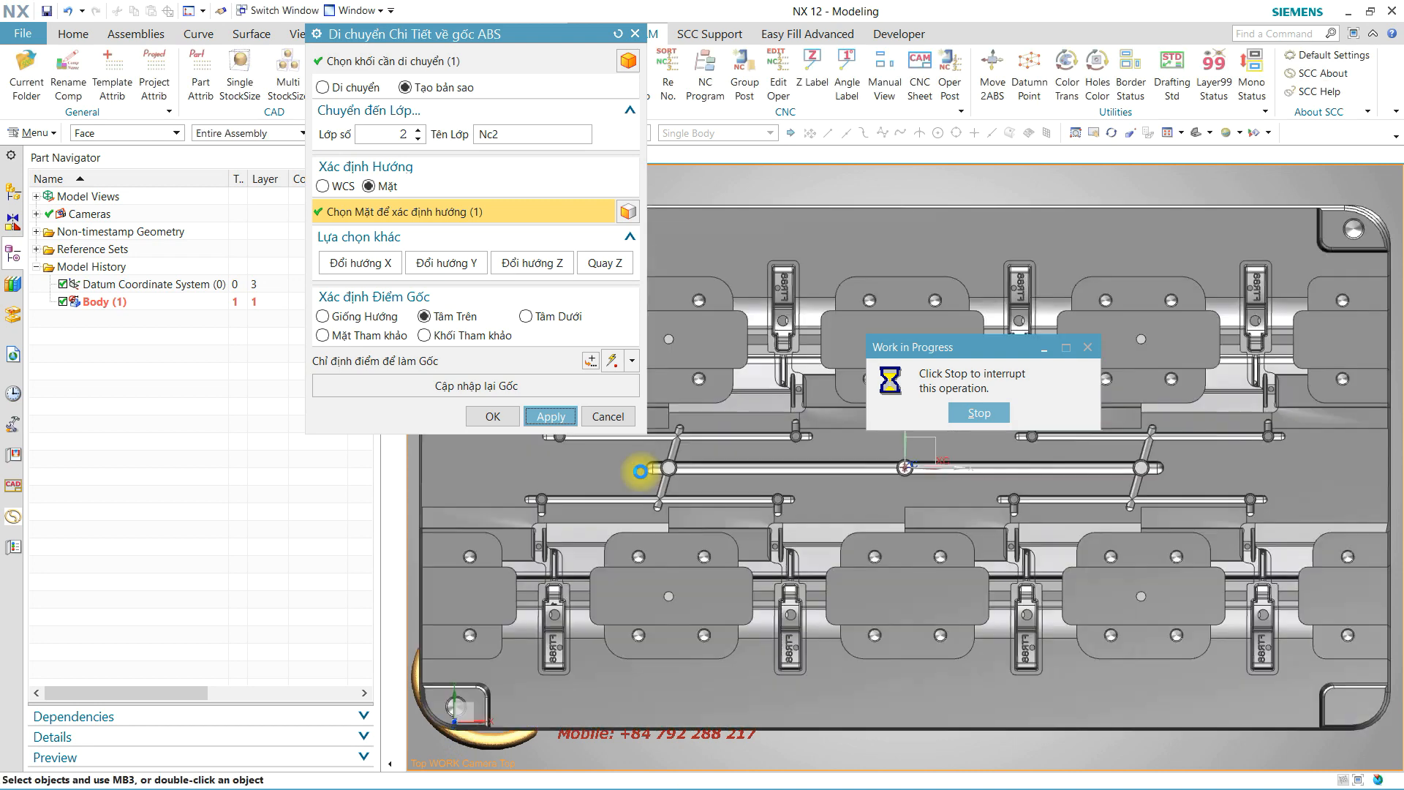
pyautogui.scroll(-6, 1018, 470)
pyautogui.moveTo(1000, 570); pyautogui.dragTo(998, 426, button='middle')
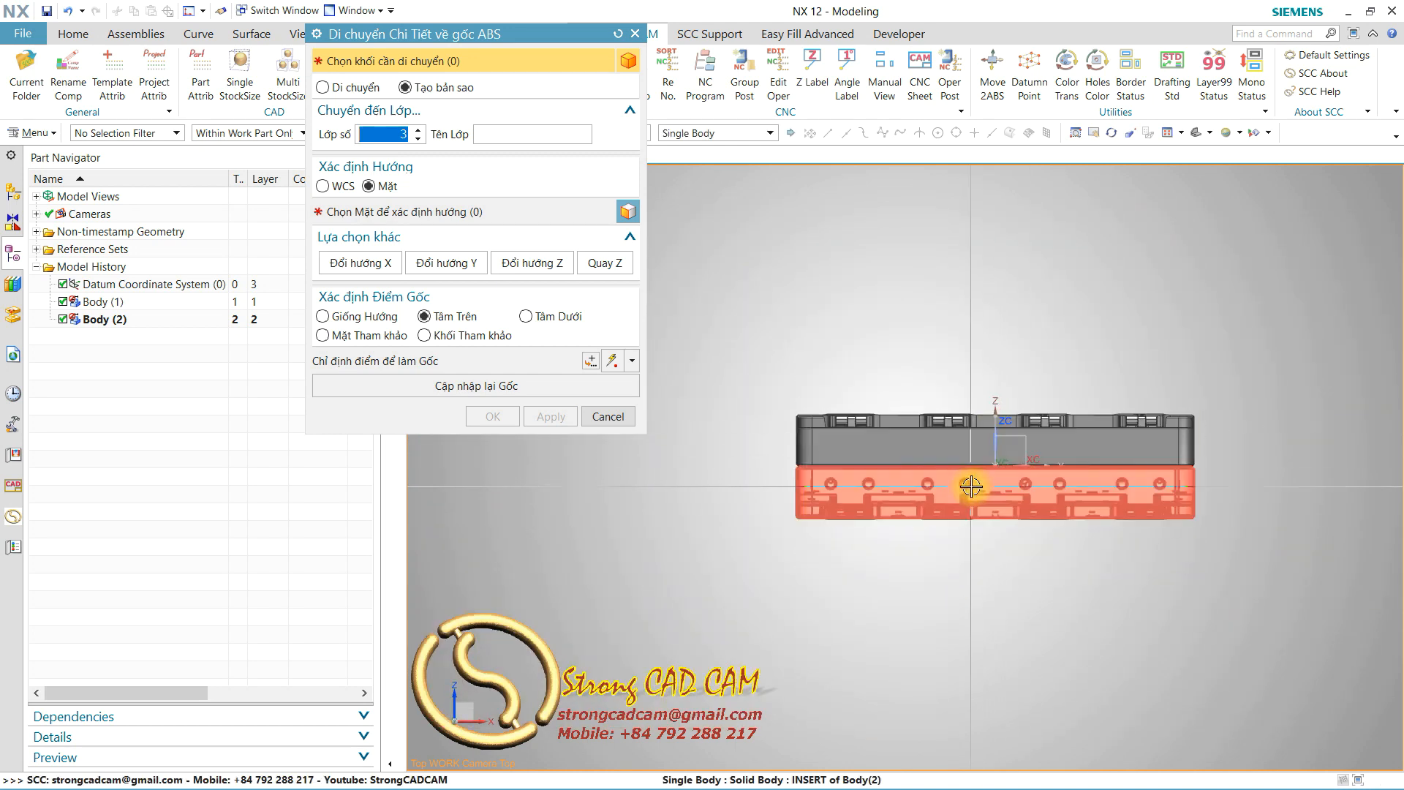
pyautogui.scroll(2, 976, 479)
pyautogui.press('F8')
pyautogui.scroll(-2, 1038, 326)
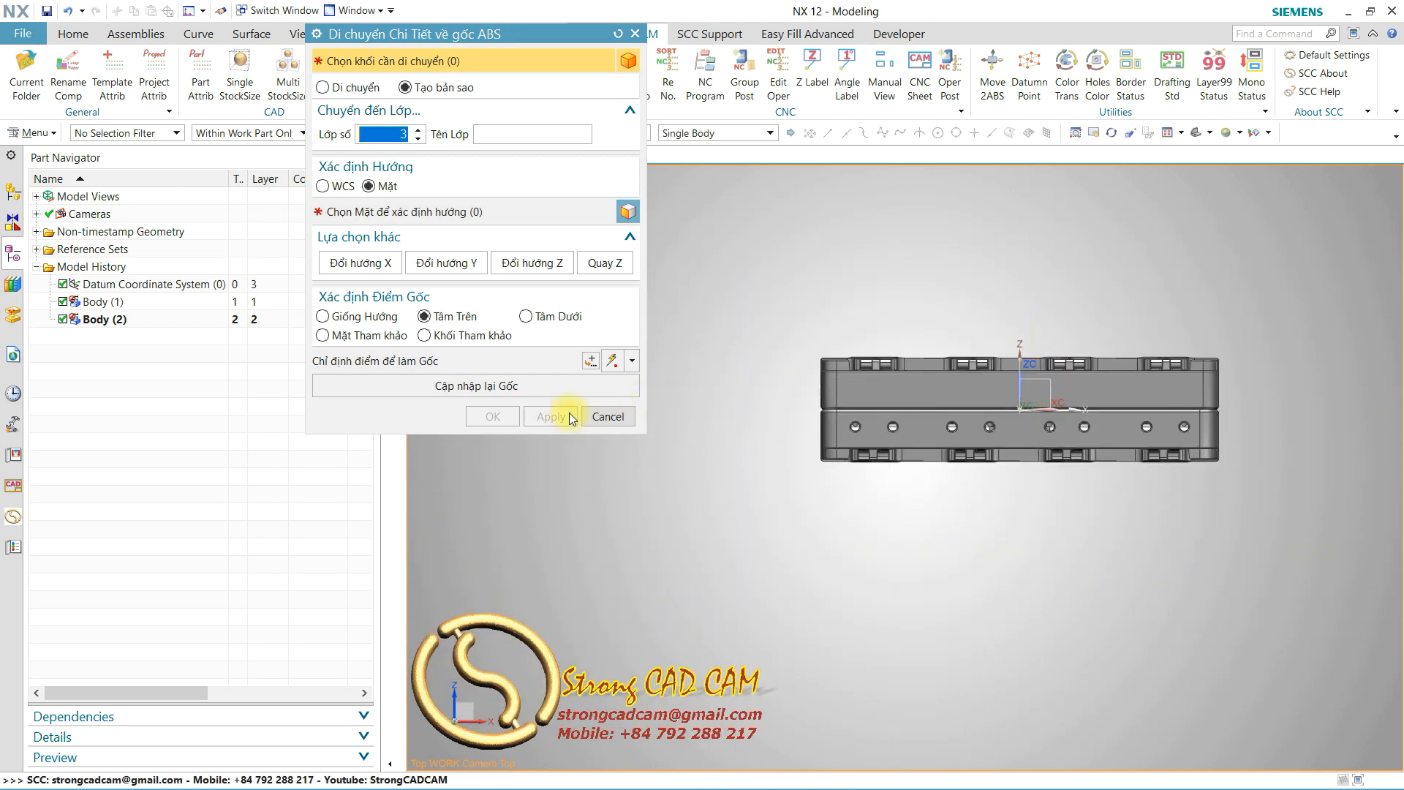
pyautogui.click(616, 419)
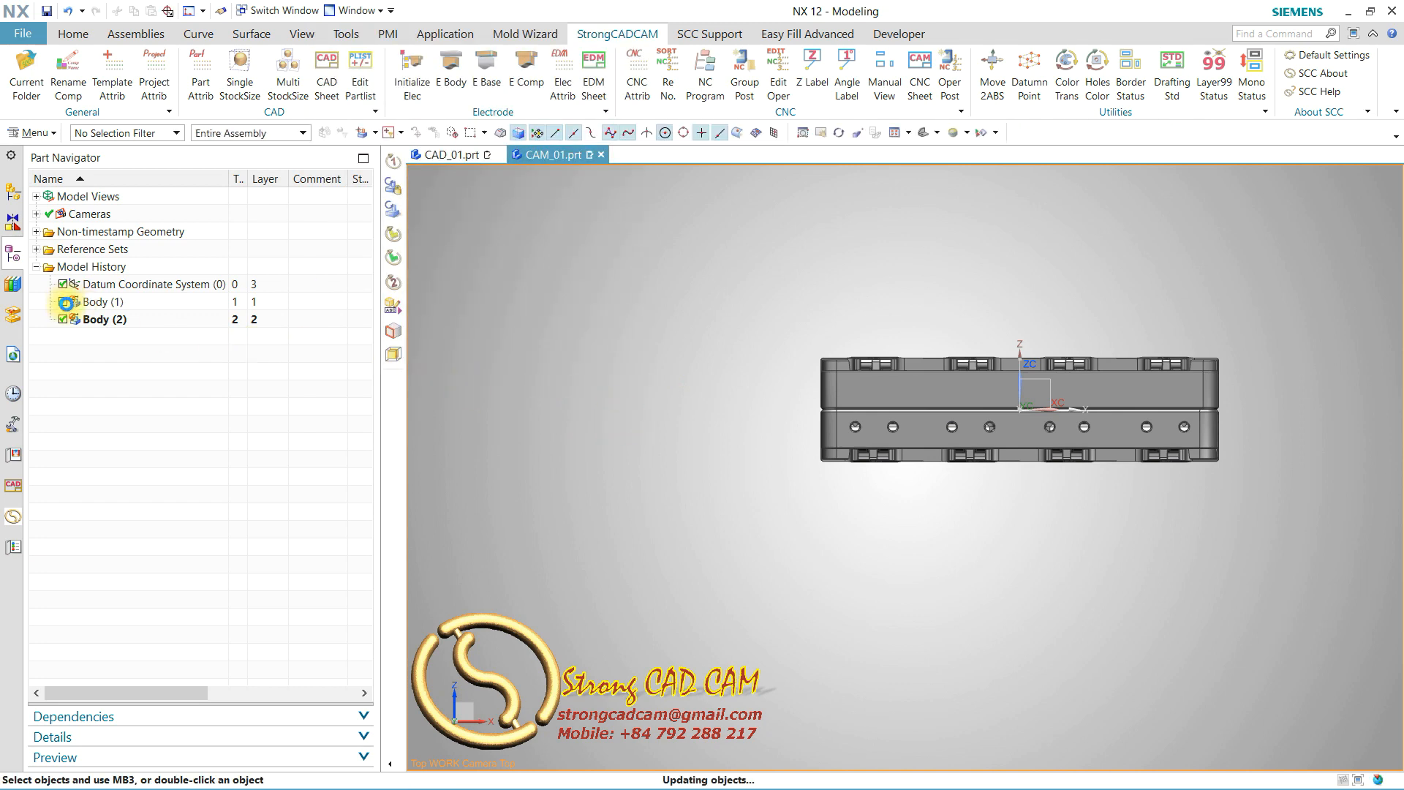
# Step: Suppress Body (1) in the model history and check the copied body's orientation from above and from the front
pyautogui.click(63, 301)
pyautogui.moveTo(623, 379); pyautogui.dragTo(668, 470, button='middle')
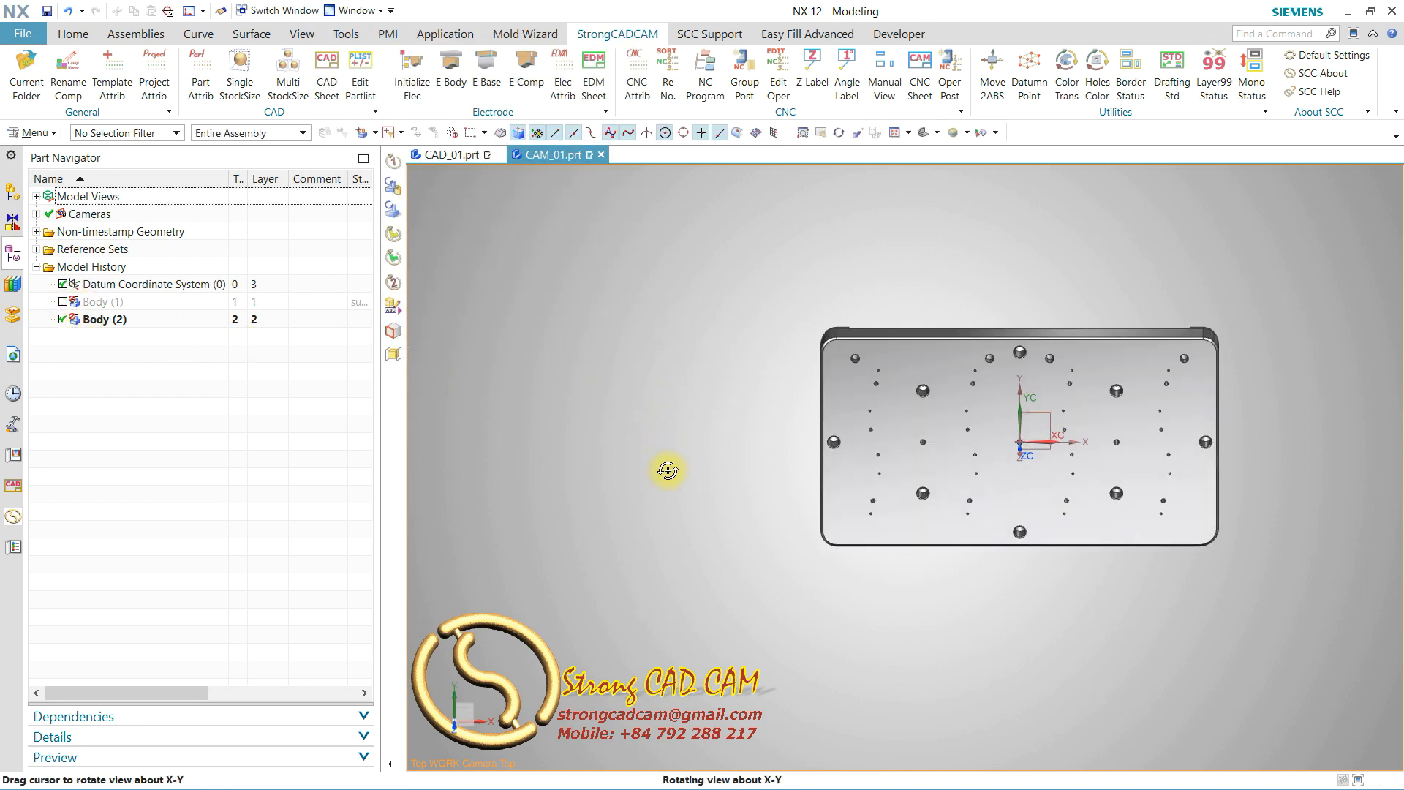
pyautogui.press('F8')
pyautogui.hotkey('ctrl', 'f')
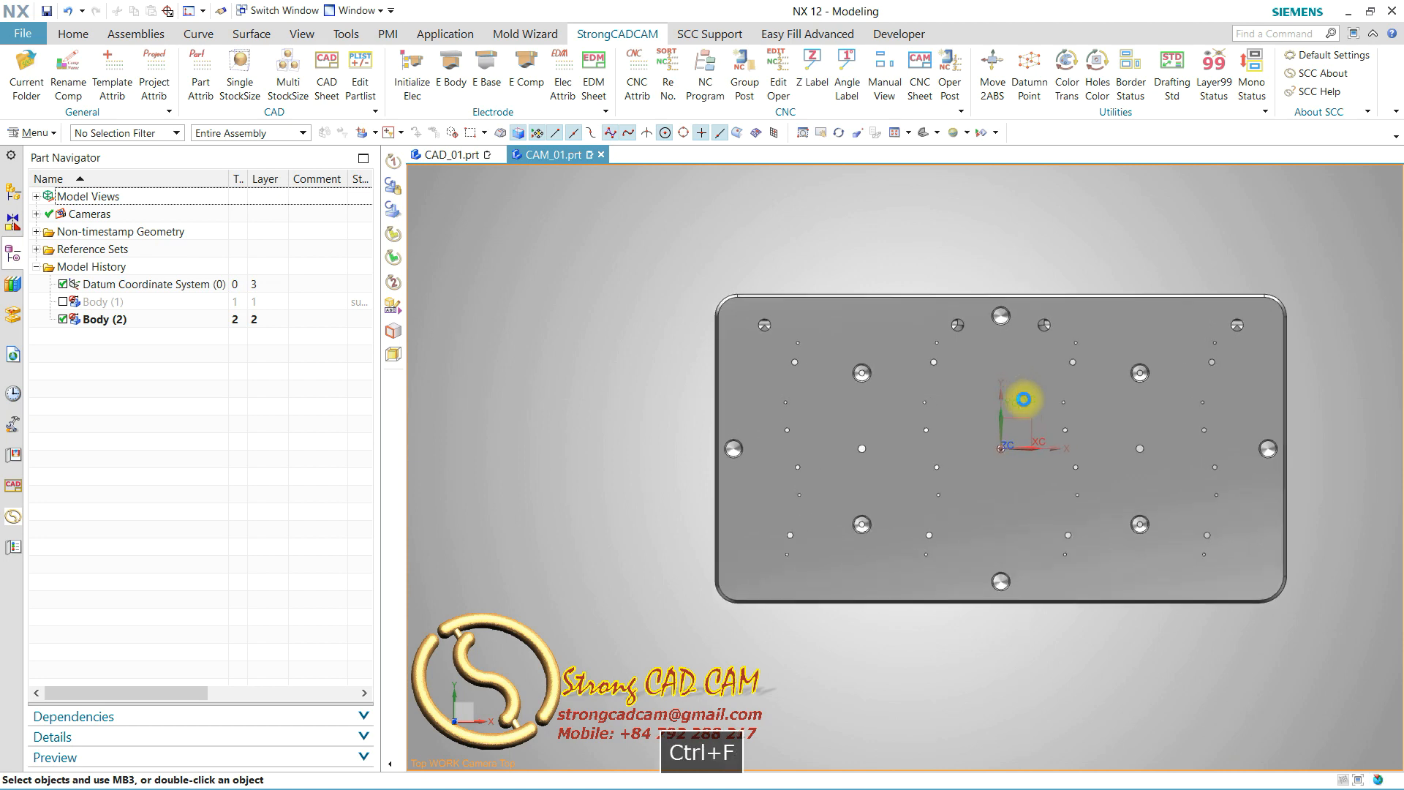
pyautogui.moveTo(1022, 413); pyautogui.dragTo(1050, 319, button='middle')
pyautogui.press('F8')
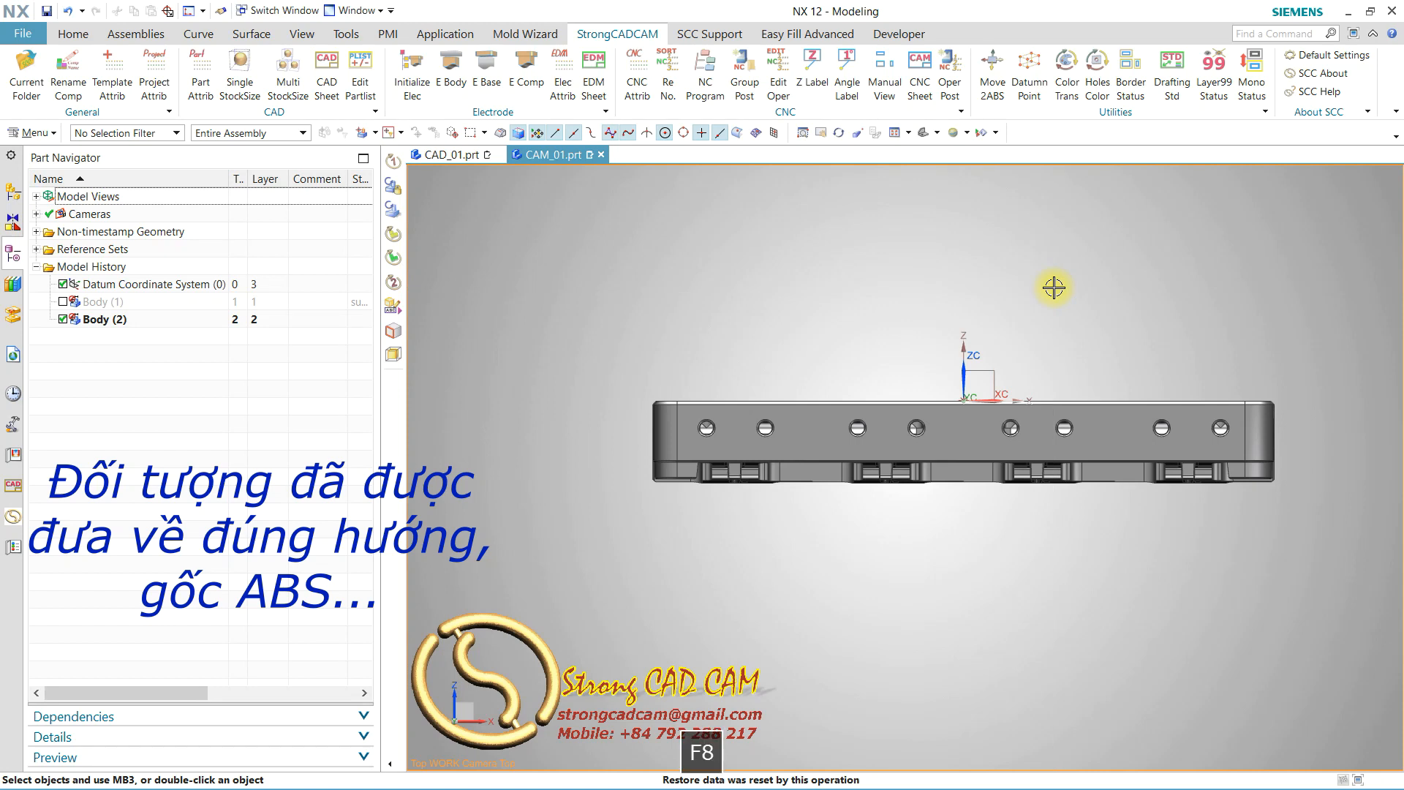
# Step: Check the layer settings for the layer holding the copied body
pyautogui.moveTo(1054, 287); pyautogui.dragTo(1019, 374, button='middle')
pyautogui.click(1019, 374)
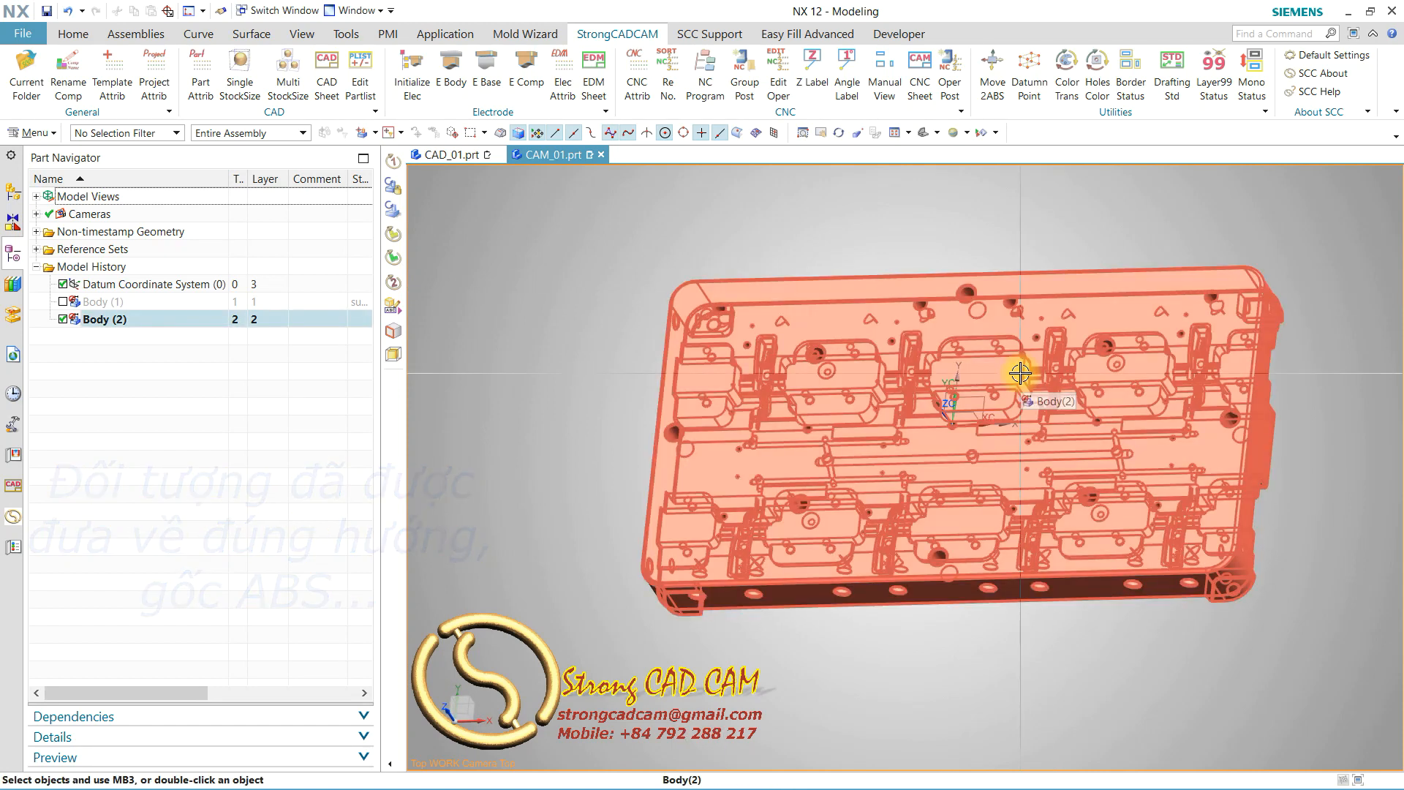
pyautogui.hotkey('ctrl', 'l')
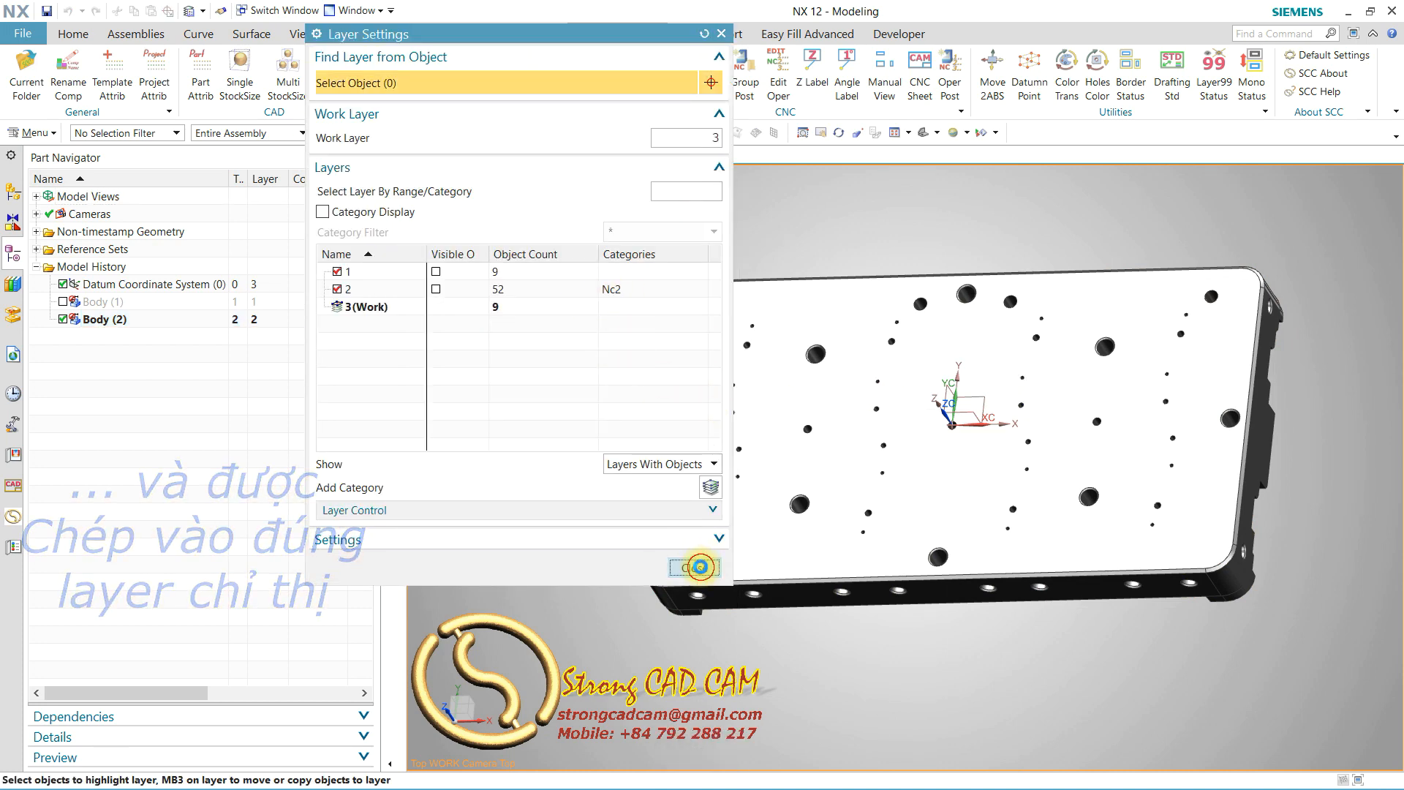
pyautogui.click(700, 567)
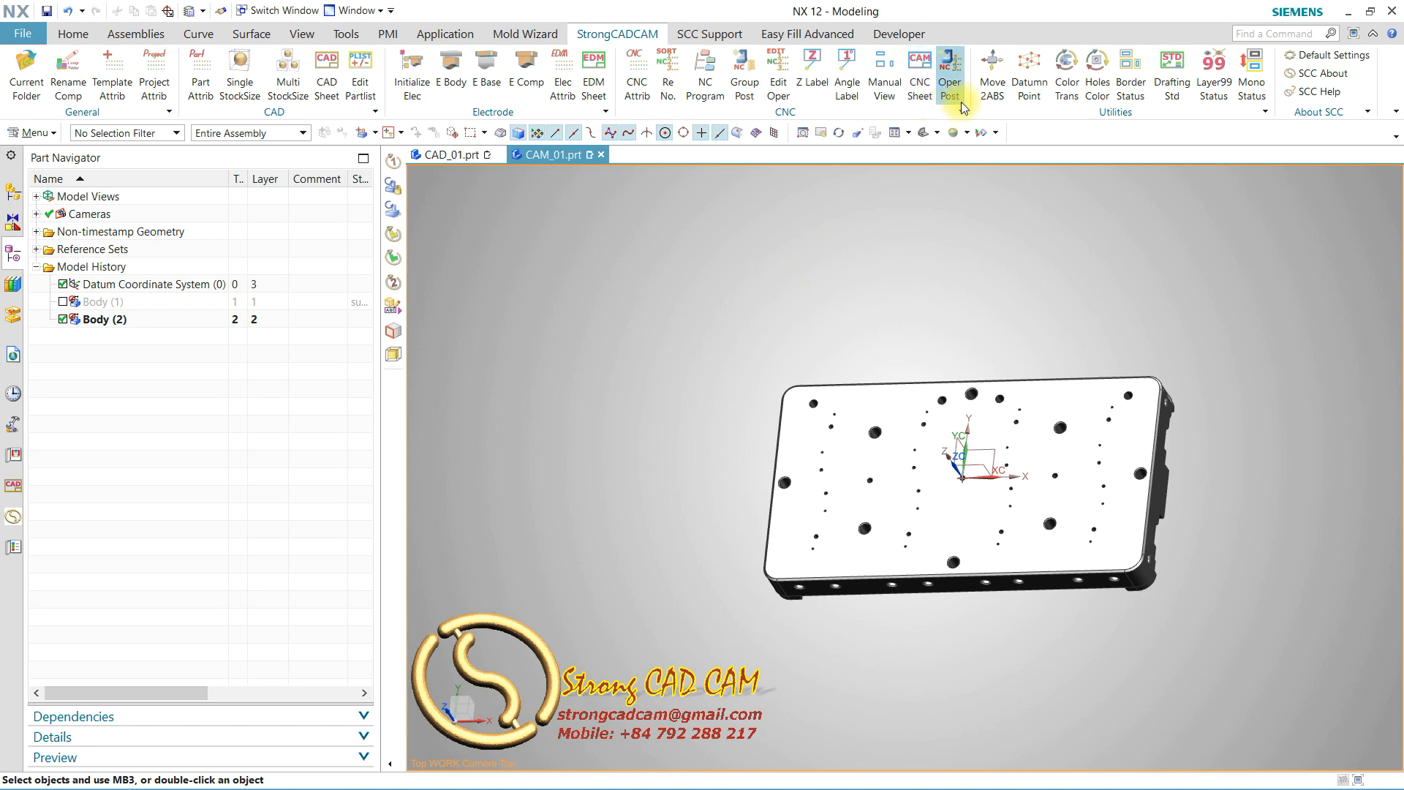
# Step: Select Body (2) for Move 2ABS and define its orientation from the flat top face of a raised block in the front row
pyautogui.click(896, 487)
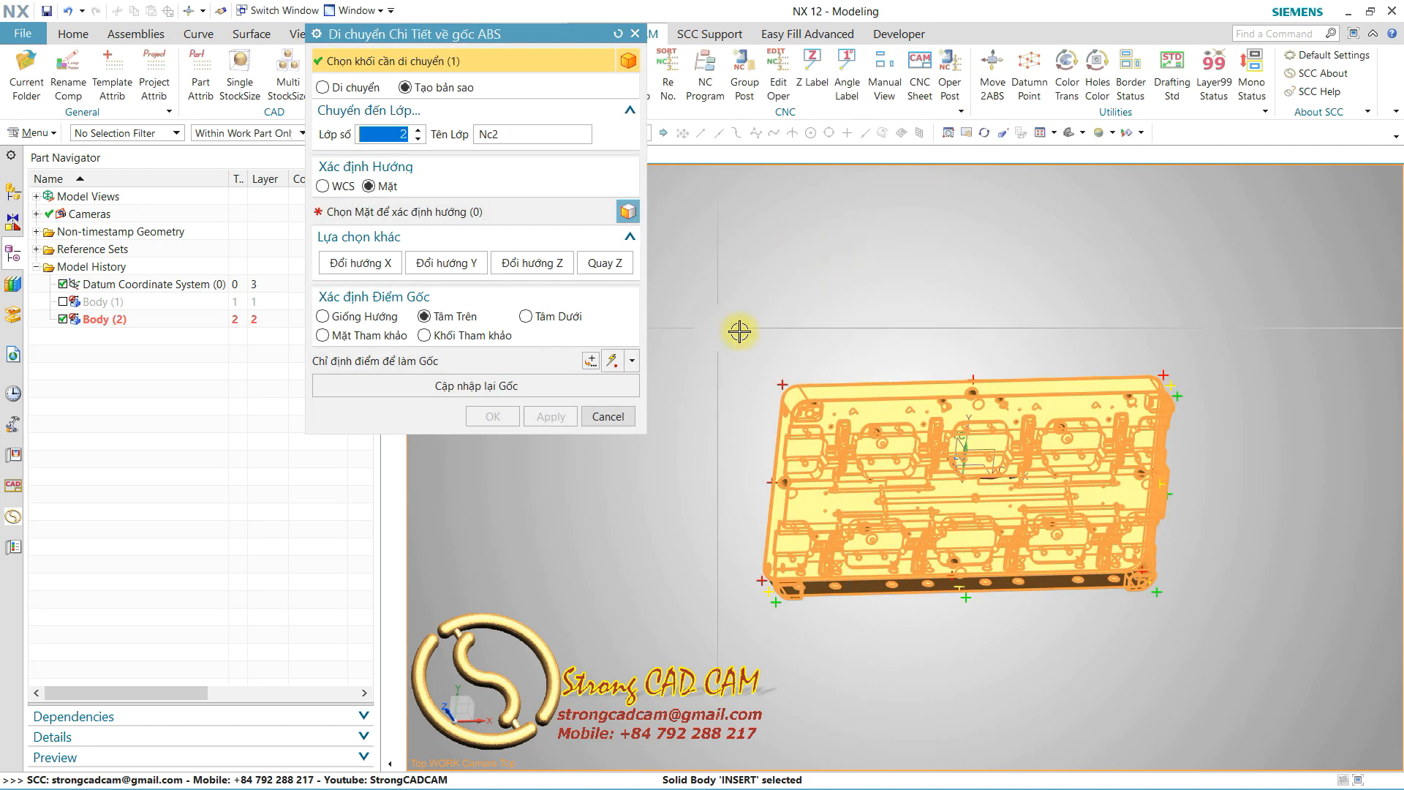
pyautogui.moveTo(945, 338); pyautogui.dragTo(956, 335, button='middle')
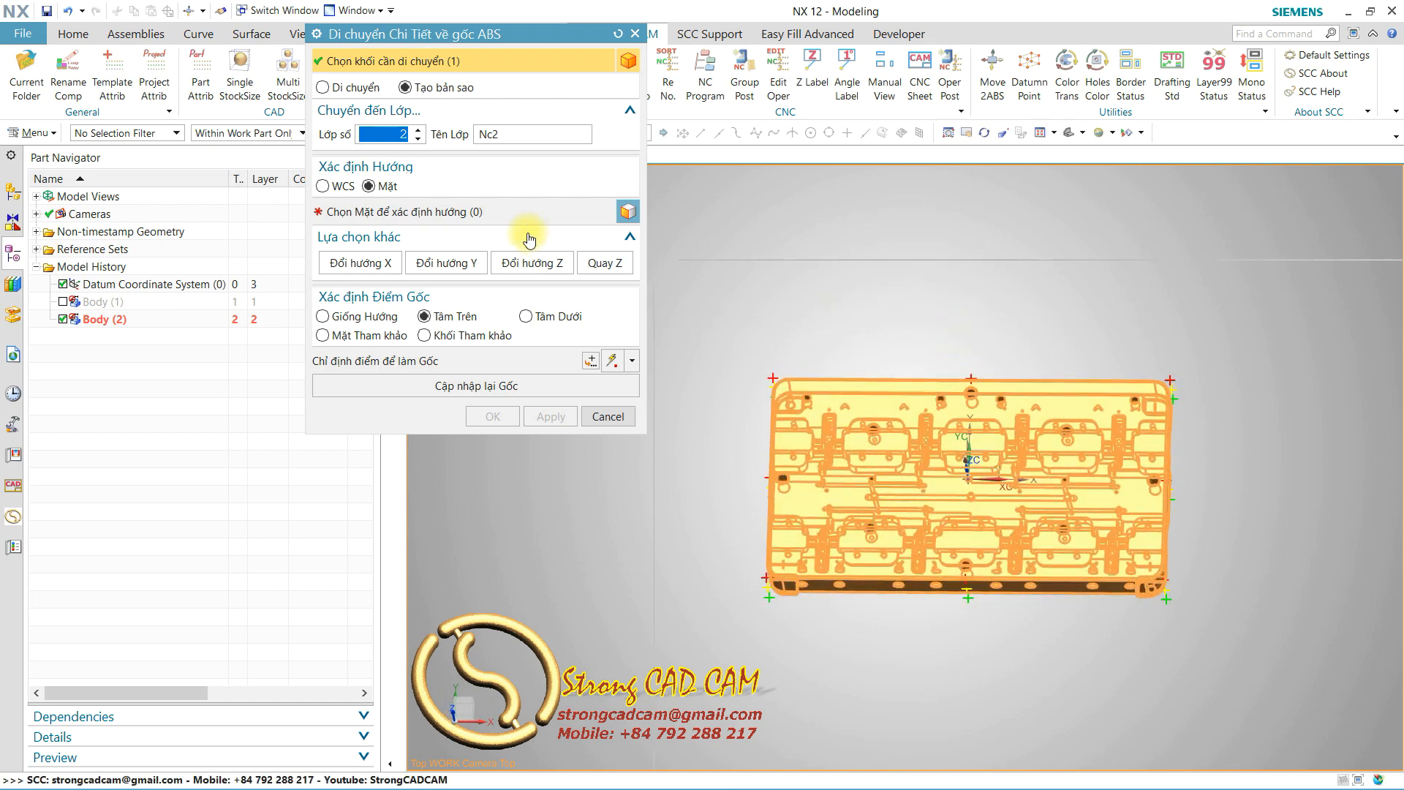
pyautogui.click(501, 211)
pyautogui.moveTo(977, 502); pyautogui.dragTo(1077, 690, button='middle')
pyautogui.scroll(-2, 1076, 689)
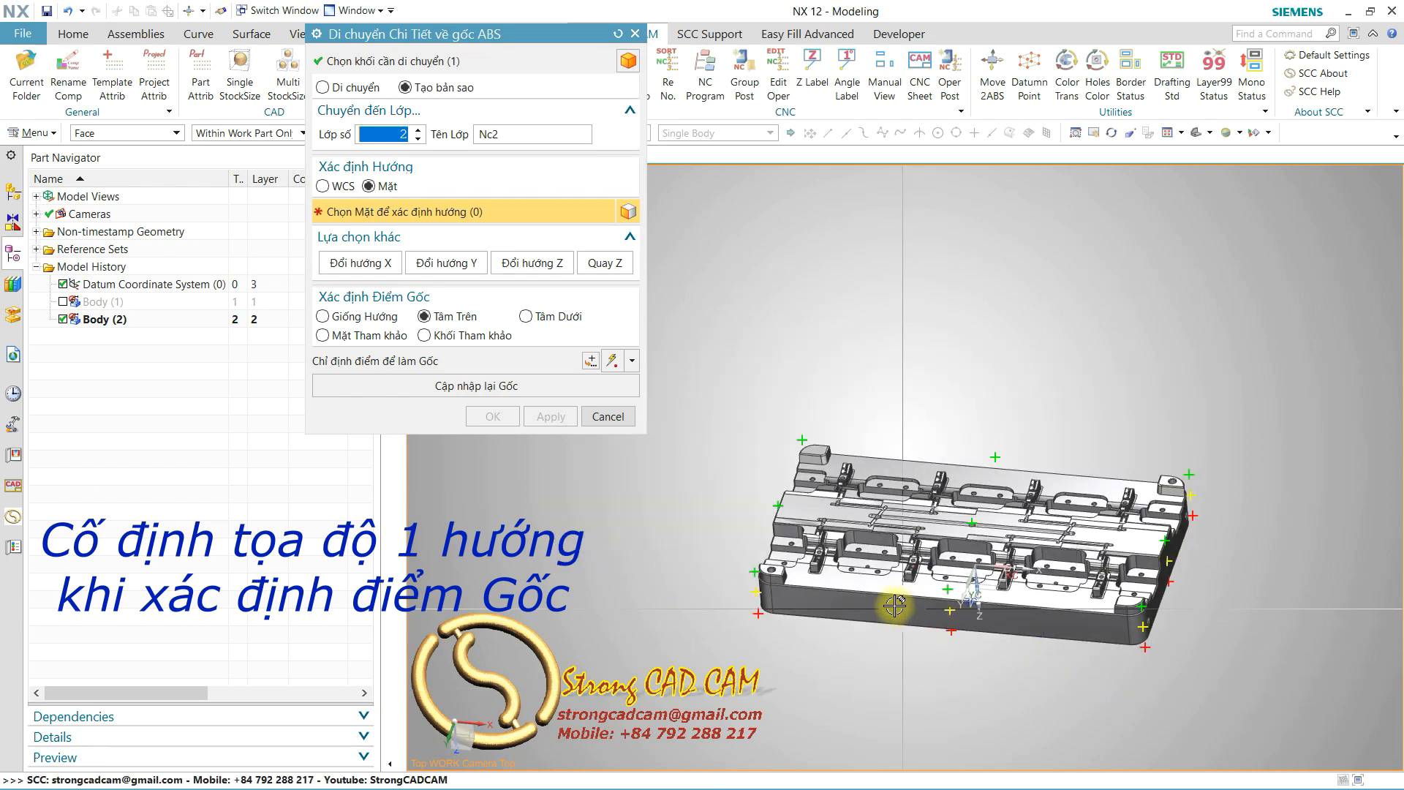
pyautogui.scroll(3, 889, 593)
pyautogui.moveTo(889, 593); pyautogui.dragTo(877, 501, button='middle')
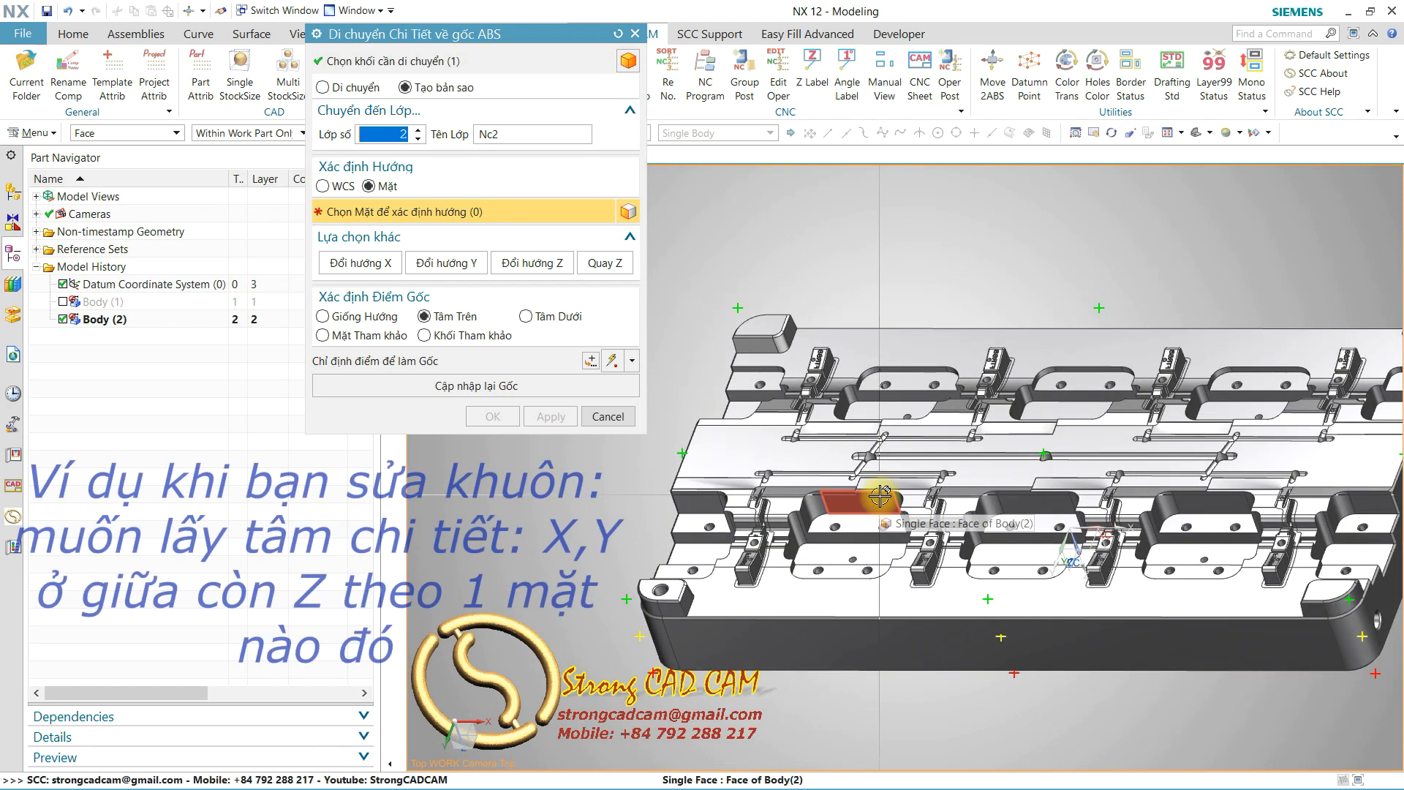
pyautogui.scroll(-3, 858, 503)
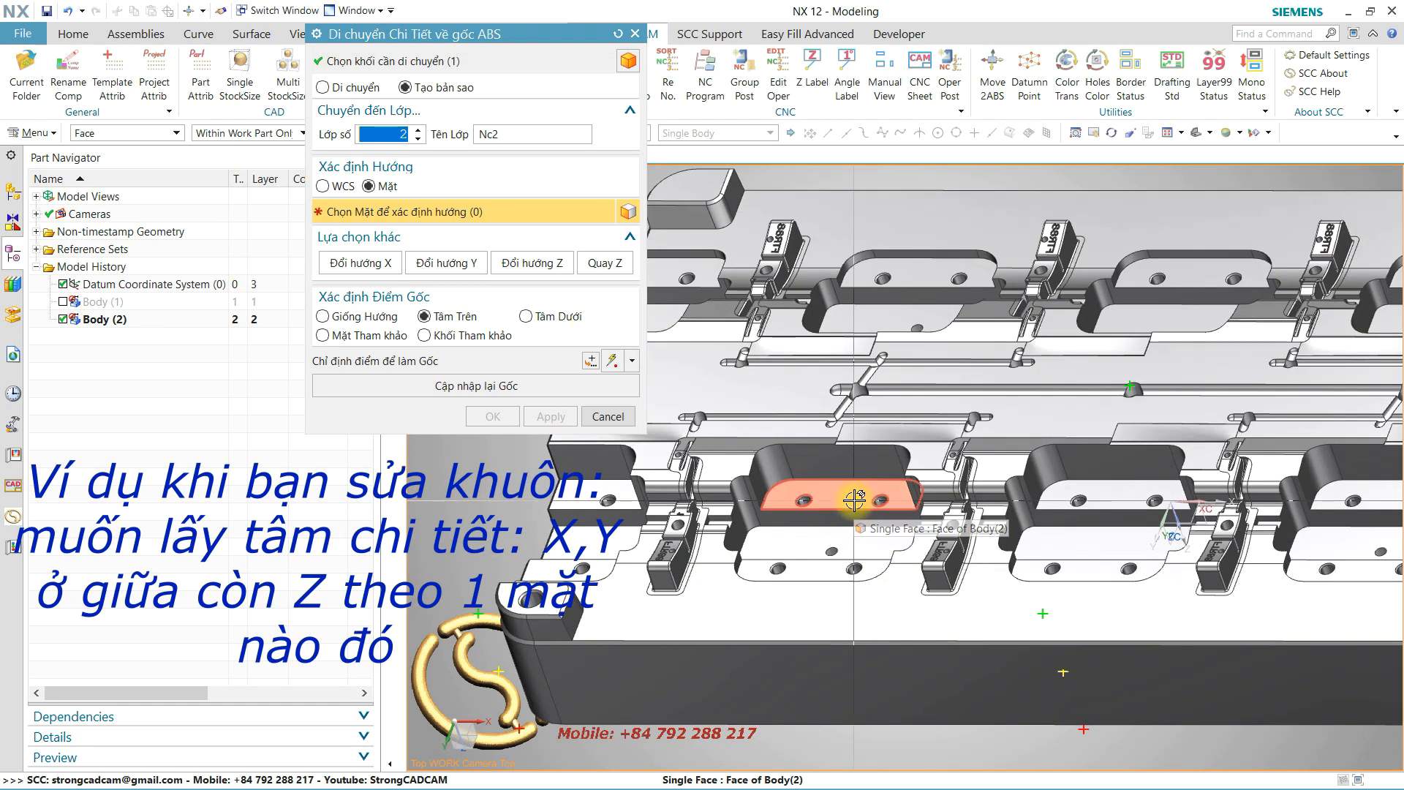
pyautogui.click(854, 499)
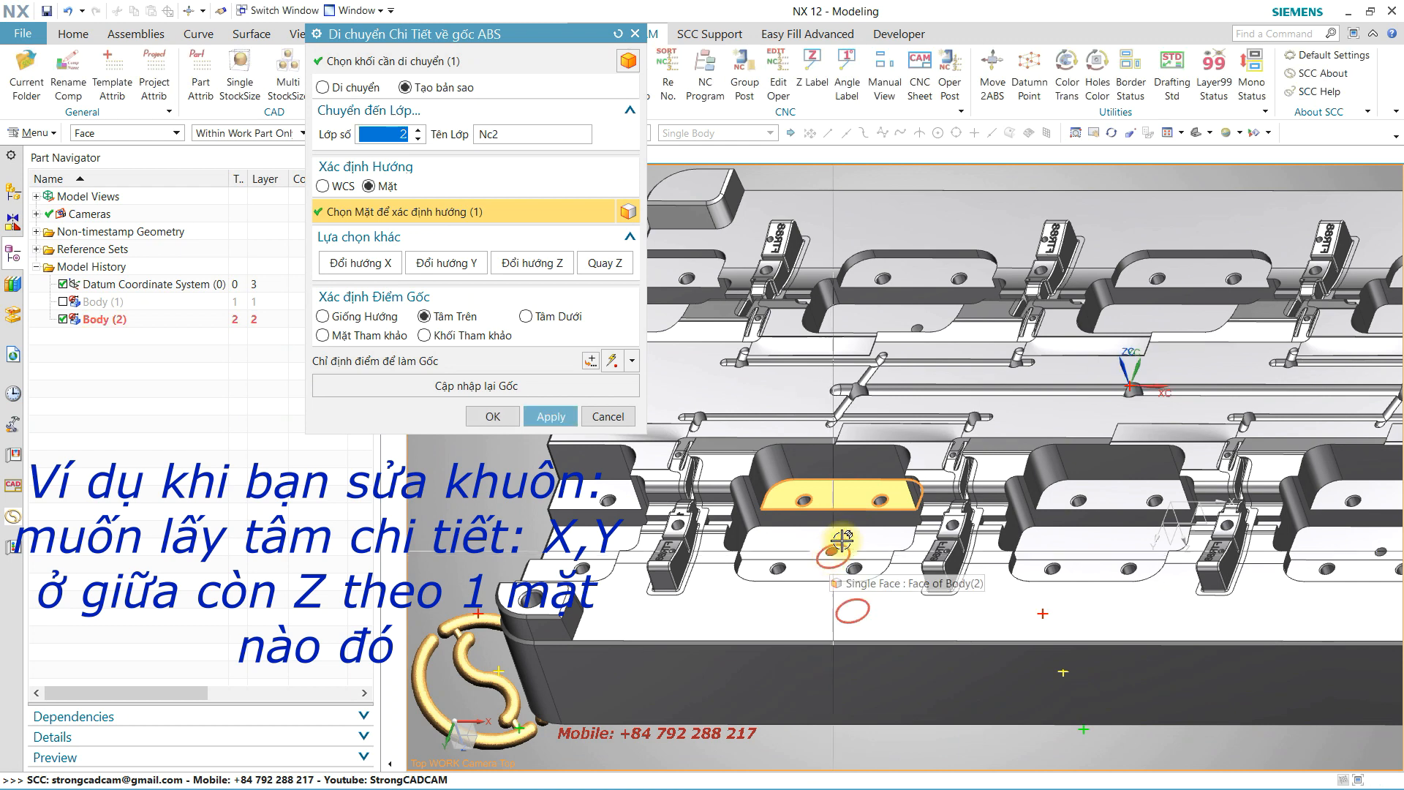
# Step: Set the origin option to Giống Hướng so it follows the orientation face, and lock its Z coordinate with Khóa Z
pyautogui.scroll(2, 841, 539)
pyautogui.click(390, 321)
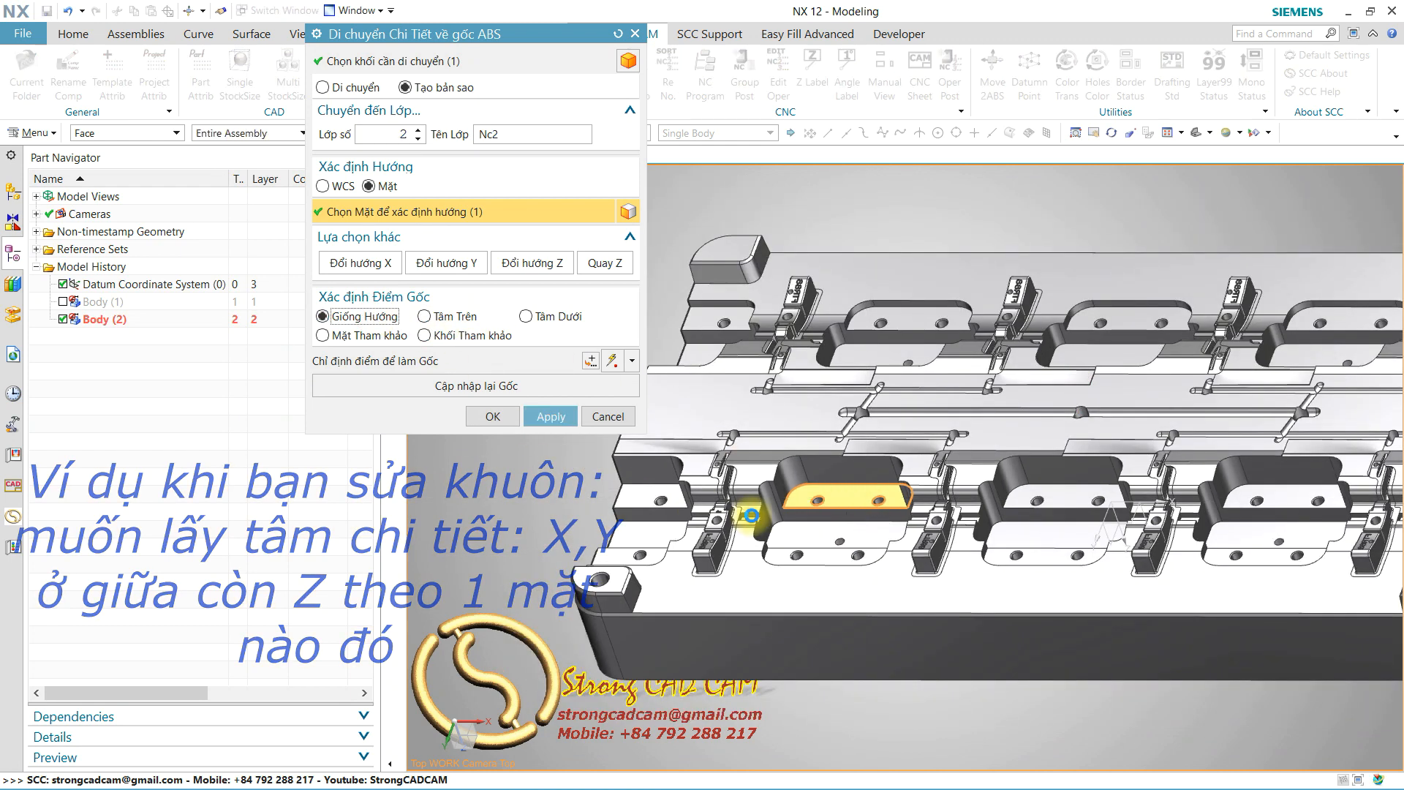
pyautogui.scroll(-2, 846, 517)
pyautogui.moveTo(825, 516); pyautogui.dragTo(846, 485, button='middle')
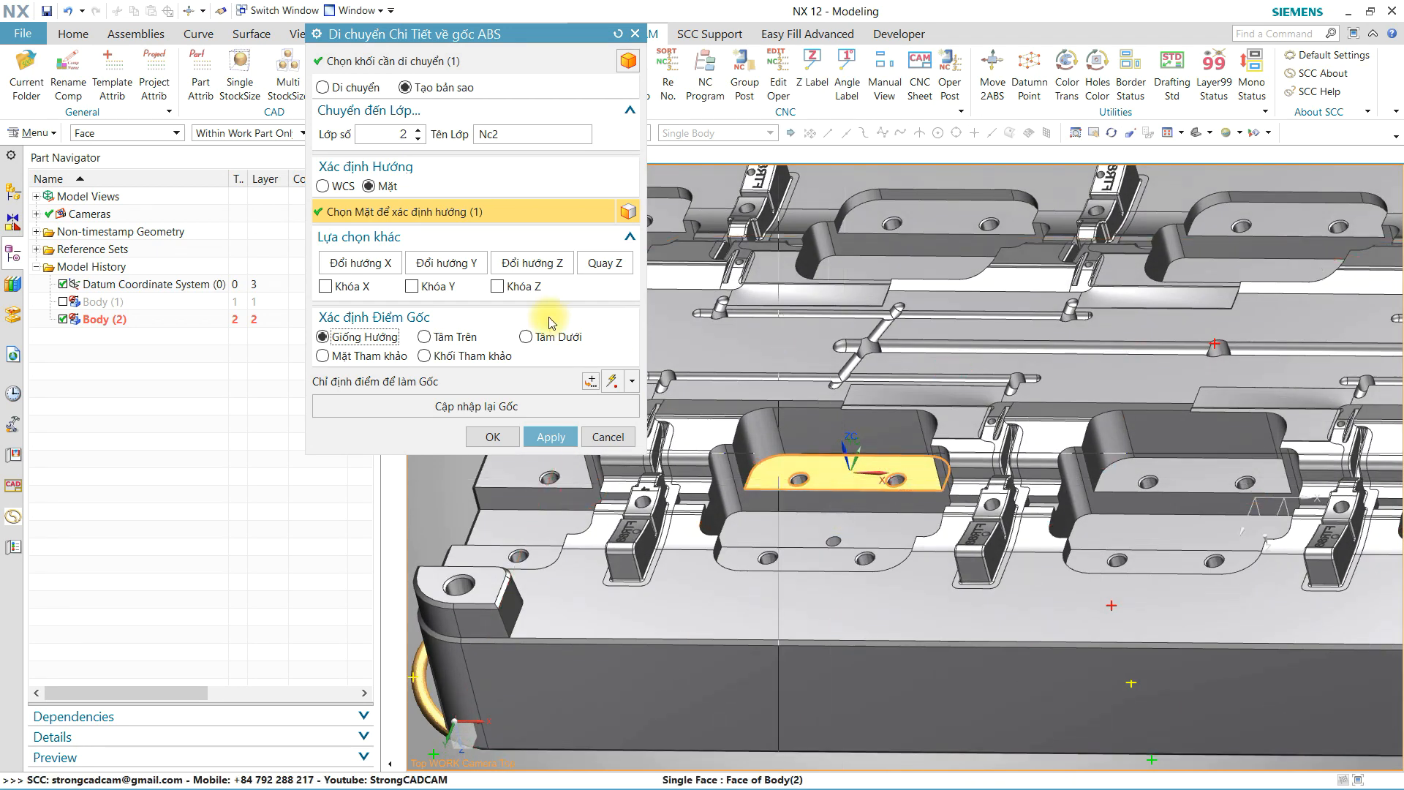
pyautogui.scroll(5, 965, 461)
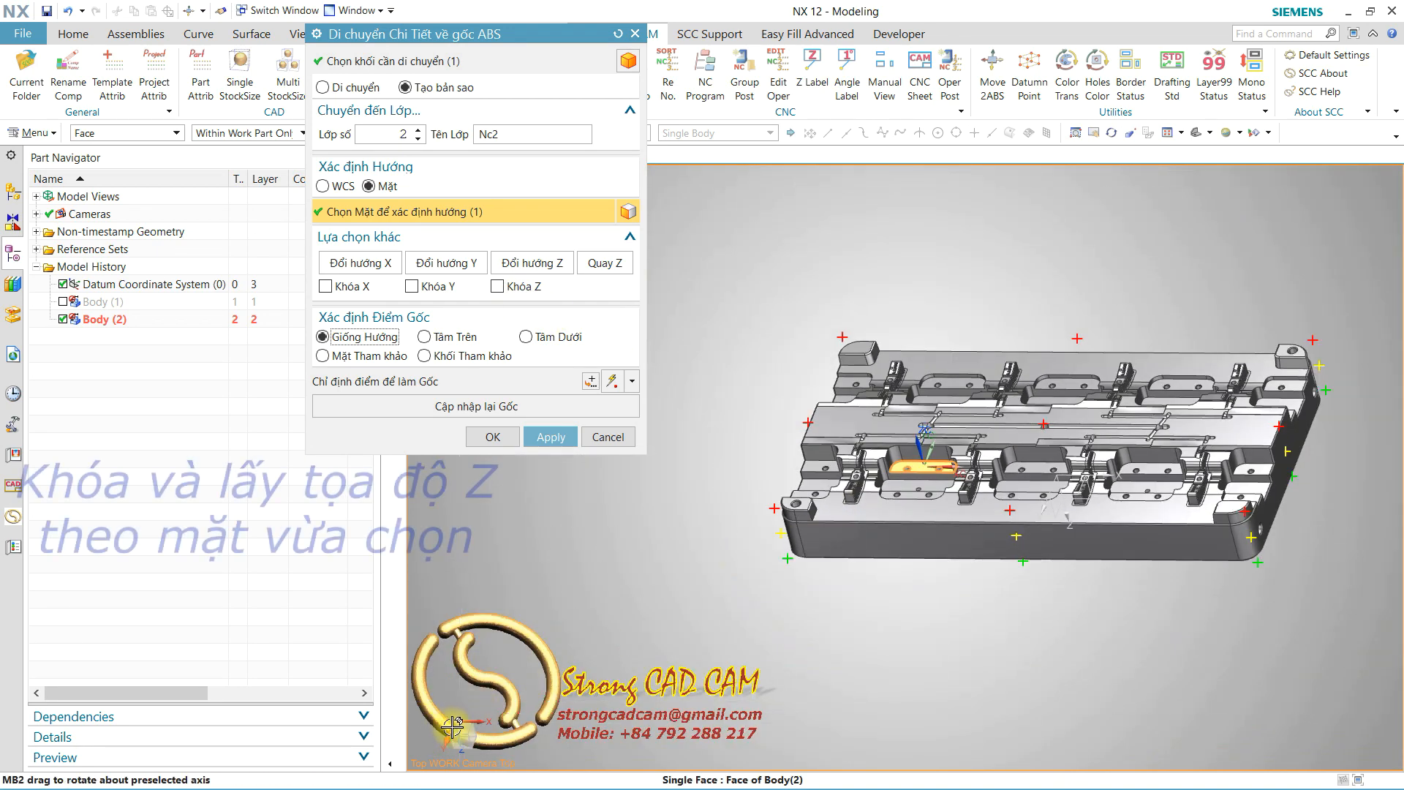
pyautogui.click(516, 289)
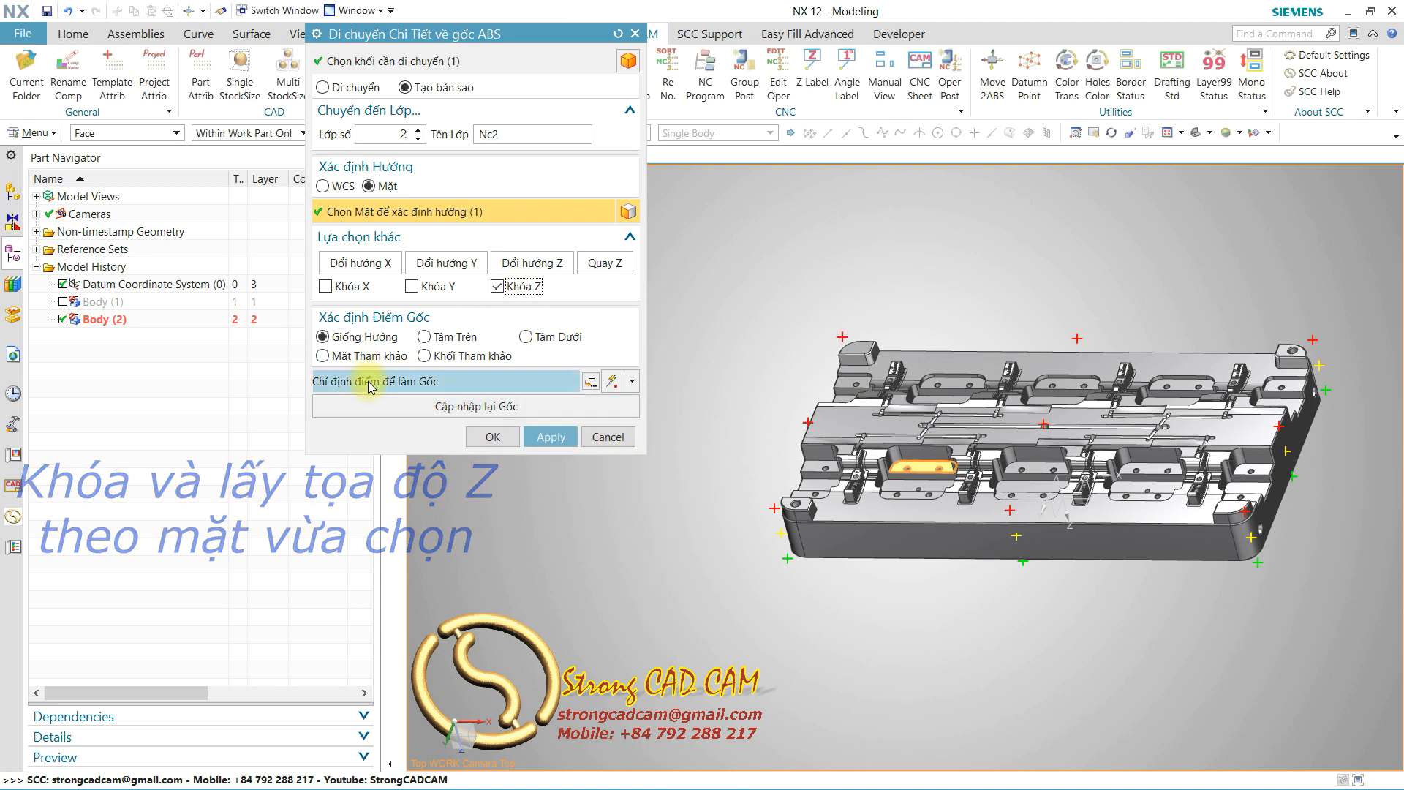
# Step: Specify the point at the middle of the insert as the origin and apply the copy to ABS
pyautogui.moveTo(980, 512); pyautogui.dragTo(916, 588, button='middle')
pyautogui.click(418, 408)
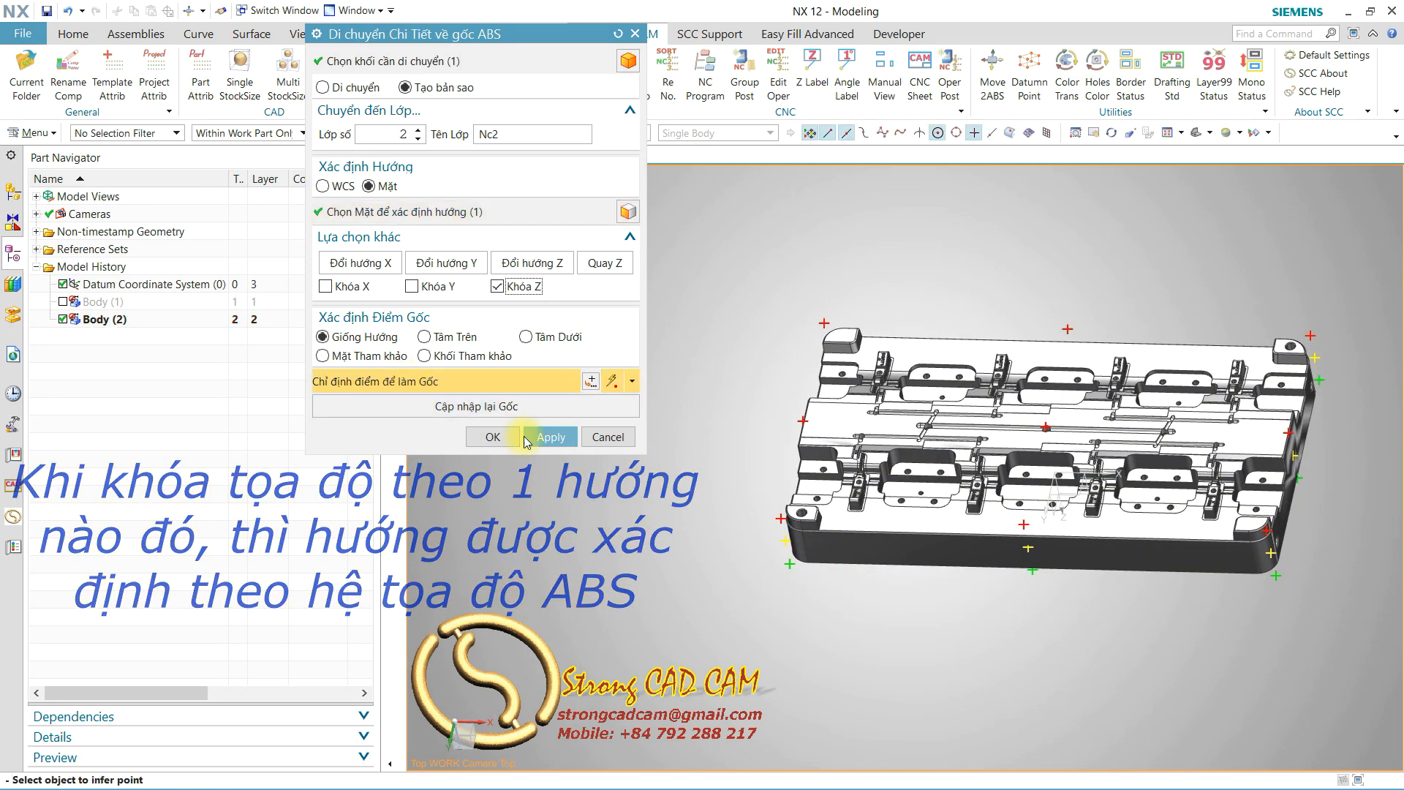
pyautogui.scroll(8, 1053, 461)
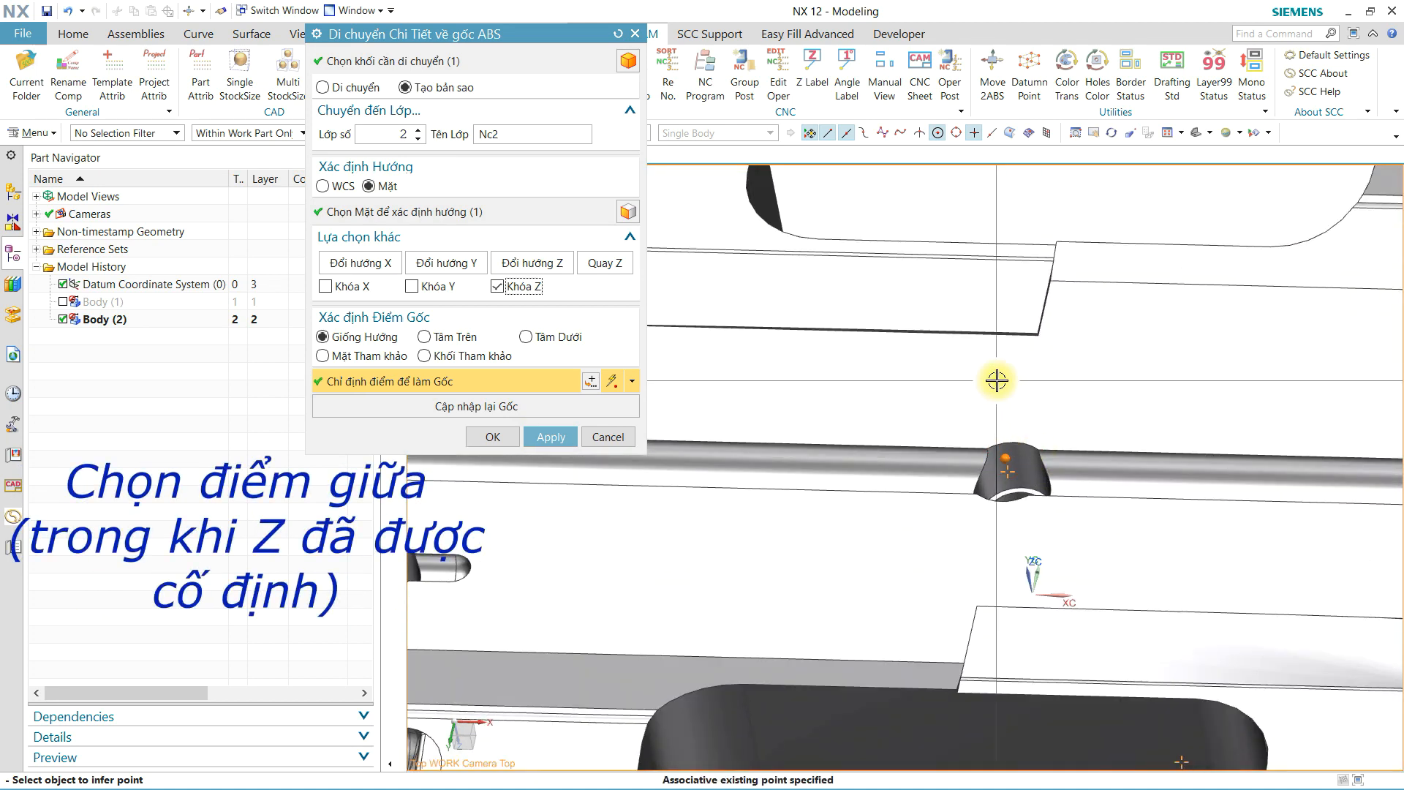
pyautogui.scroll(-5, 997, 380)
pyautogui.moveTo(984, 402); pyautogui.dragTo(966, 463, button='middle')
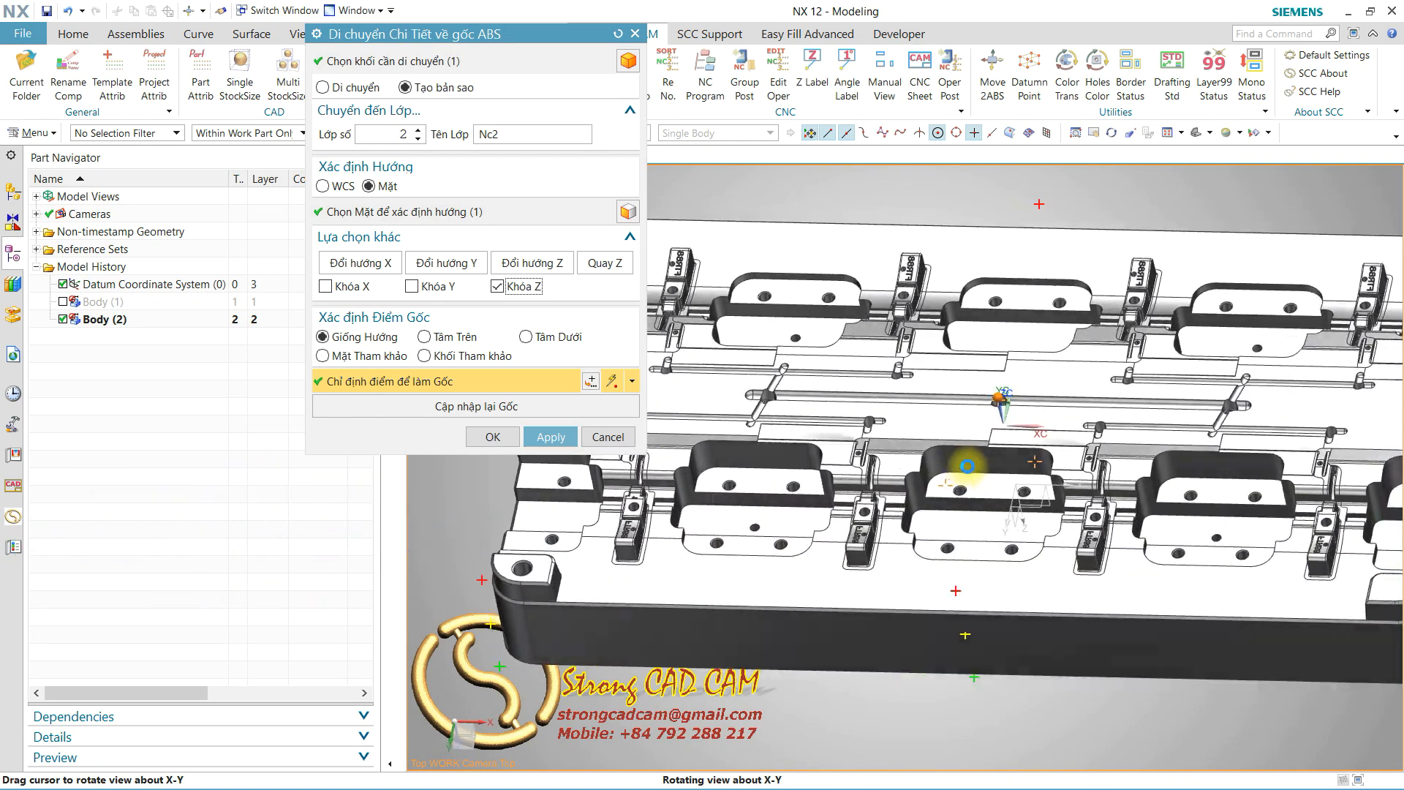
pyautogui.scroll(-2, 1096, 520)
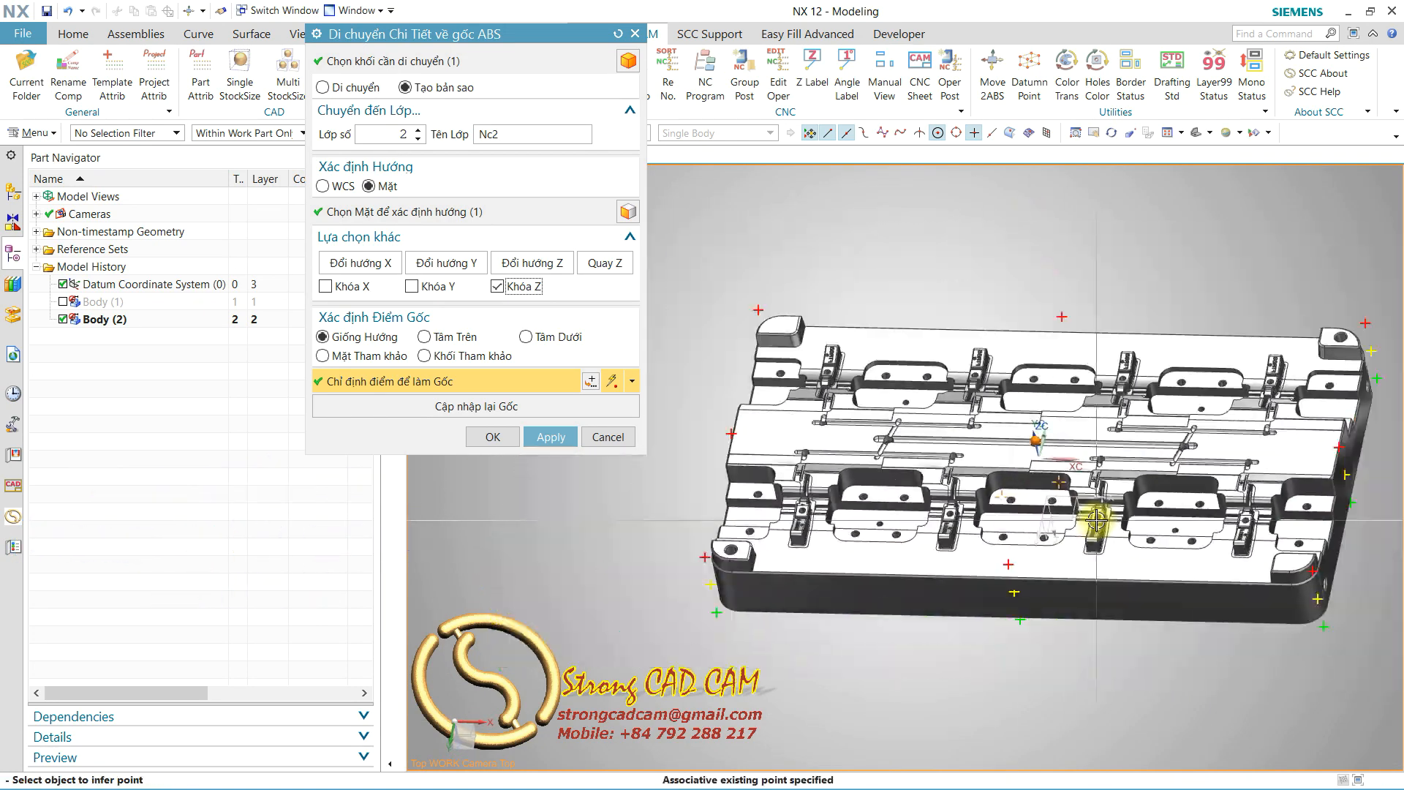
pyautogui.click(544, 437)
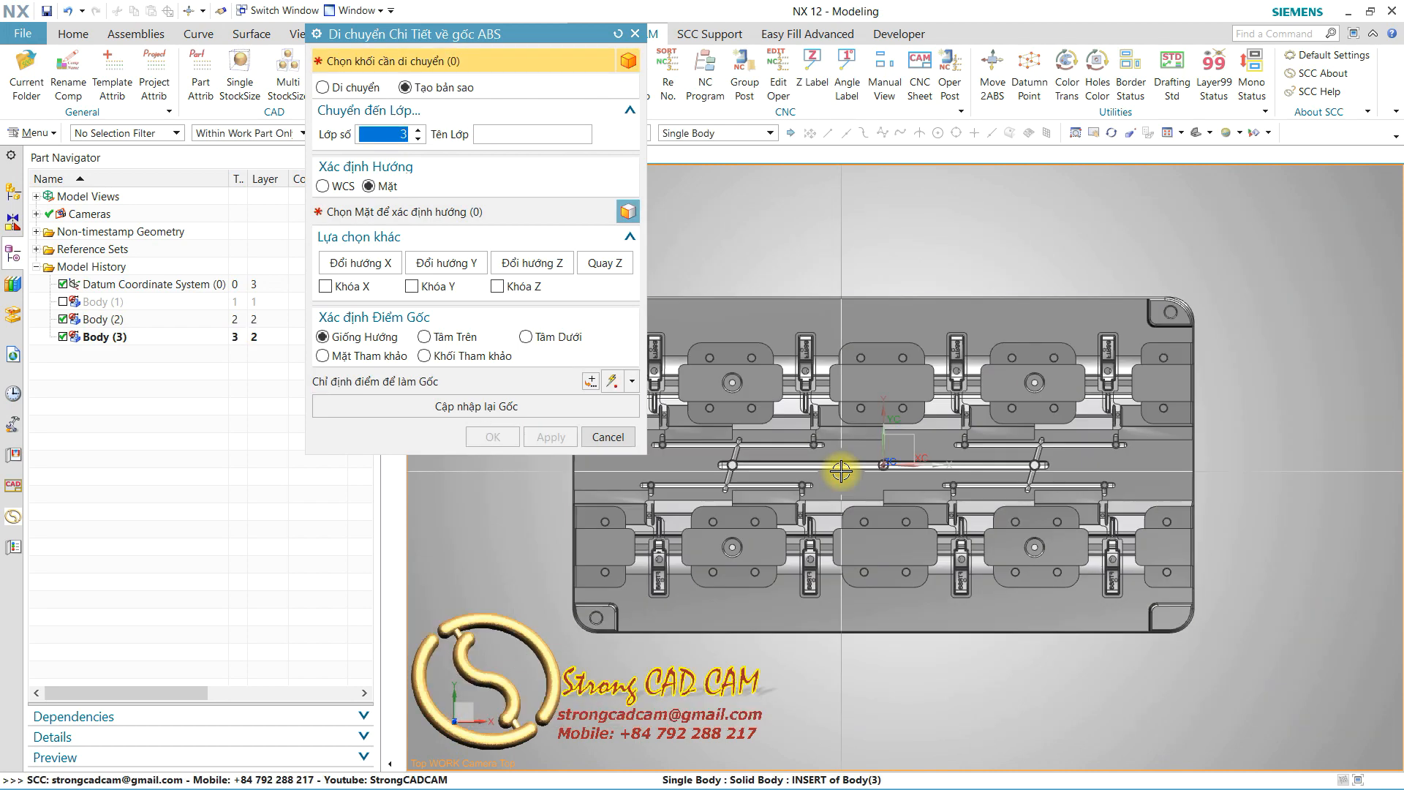
# Step: End Move 2ABS, suppress Body (2) in the model history and fit the remaining Body (3) in a front view
pyautogui.scroll(-4, 841, 470)
pyautogui.moveTo(821, 479); pyautogui.dragTo(823, 618, button='middle')
pyautogui.press('Escape')
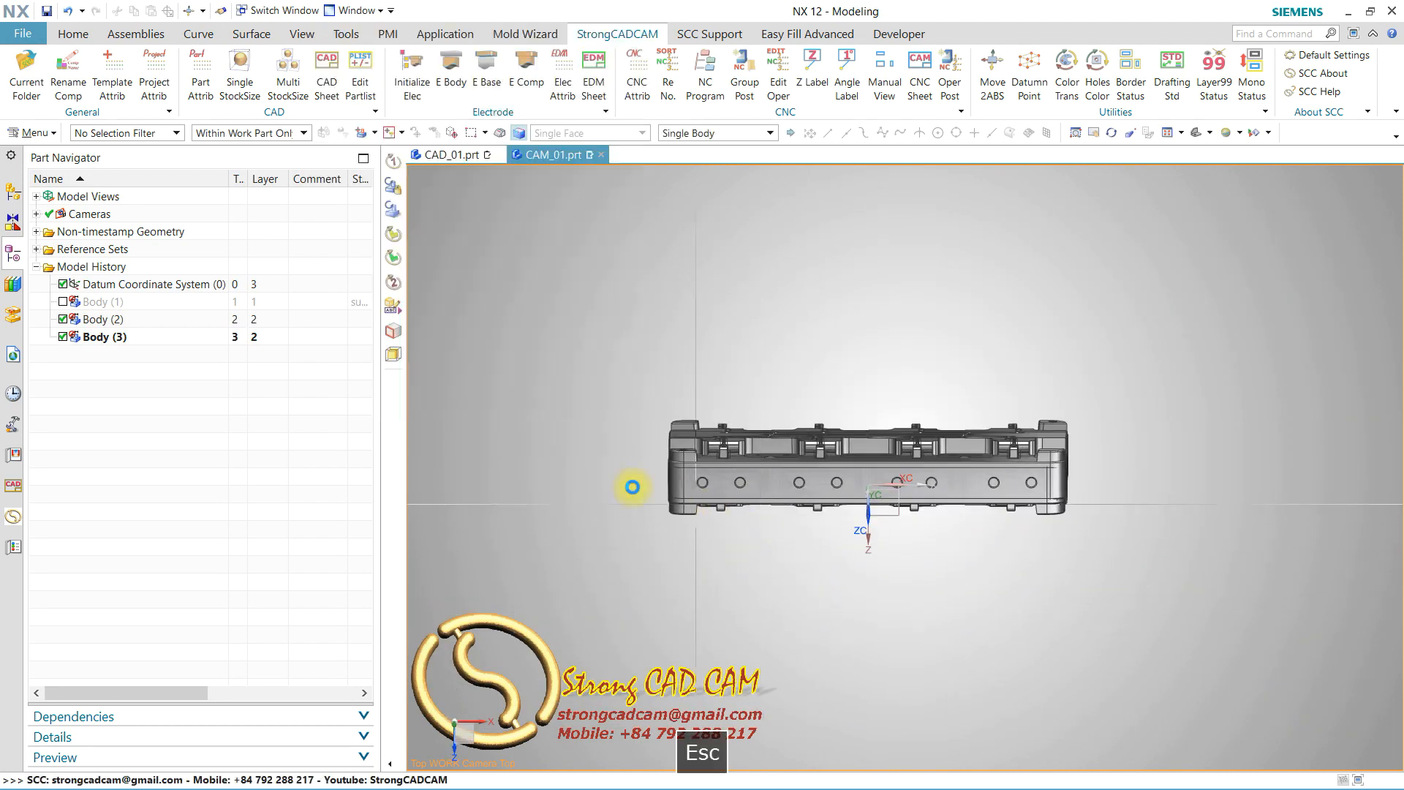
pyautogui.moveTo(585, 532); pyautogui.dragTo(785, 383, button='middle')
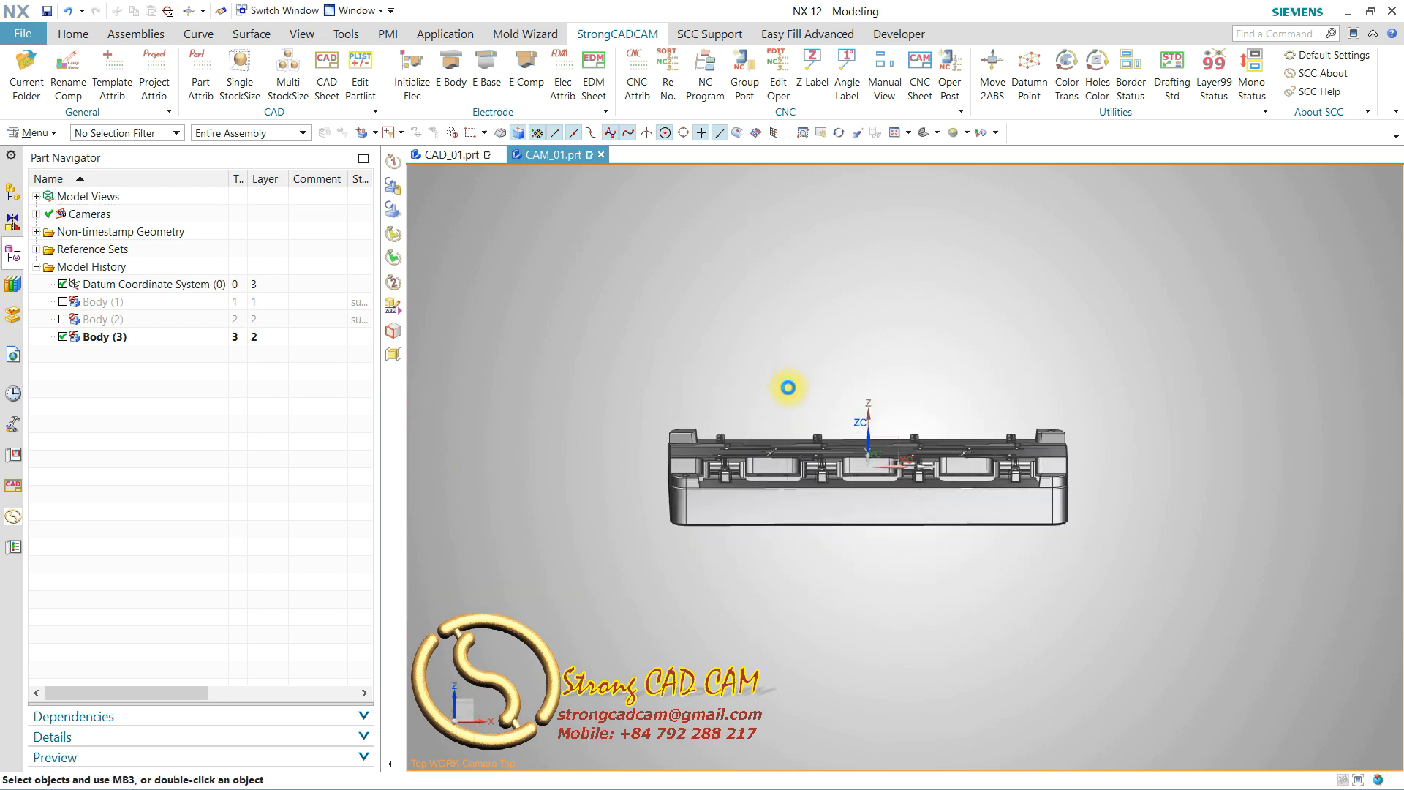
pyautogui.hotkey('ctrl', 'f')
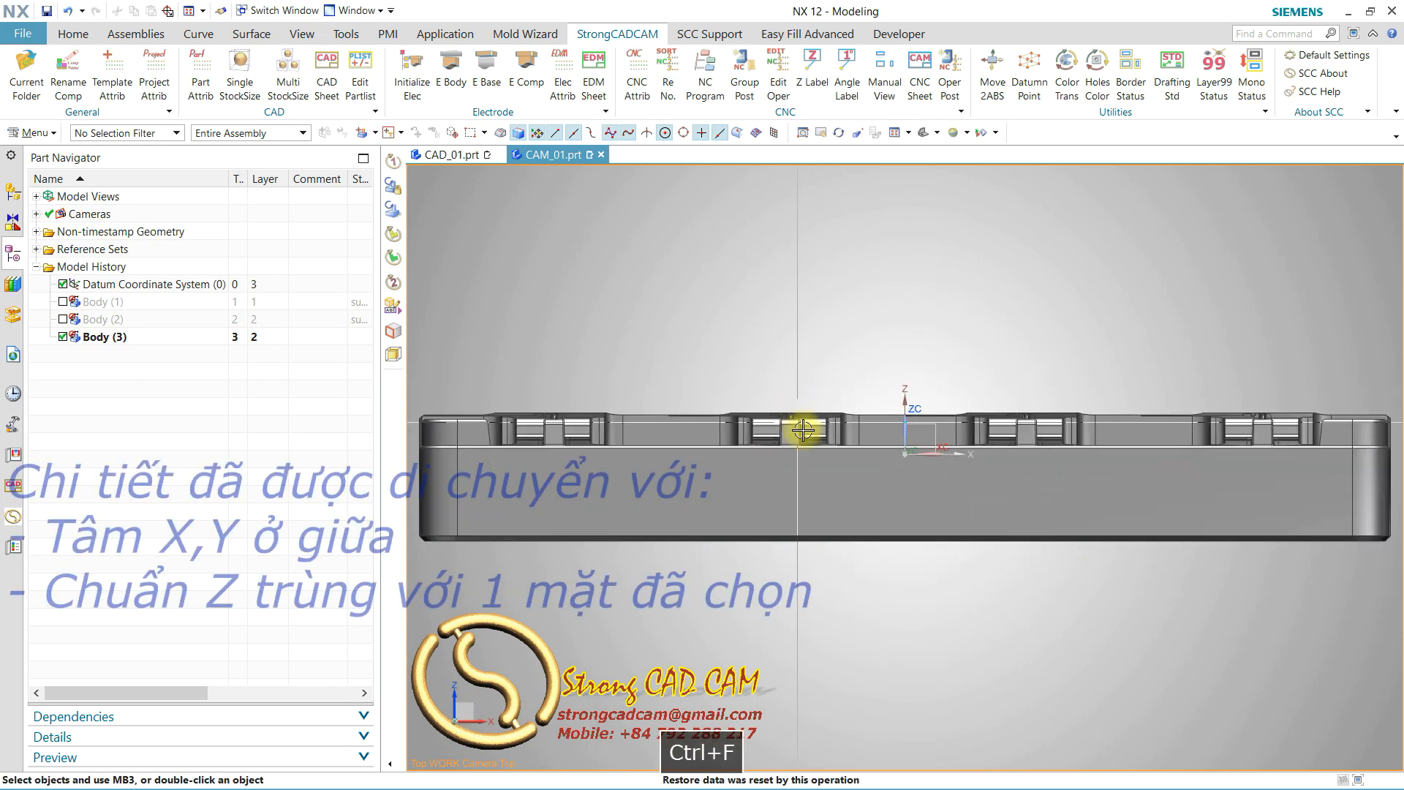
# Step: Inspect Body (3) from above and at an angle to check where the origin sits in X, Y and Z
pyautogui.scroll(-2, 1166, 542)
pyautogui.scroll(2, 990, 461)
pyautogui.moveTo(990, 457); pyautogui.dragTo(953, 503, button='middle')
pyautogui.scroll(-2, 858, 441)
pyautogui.scroll(1, 857, 441)
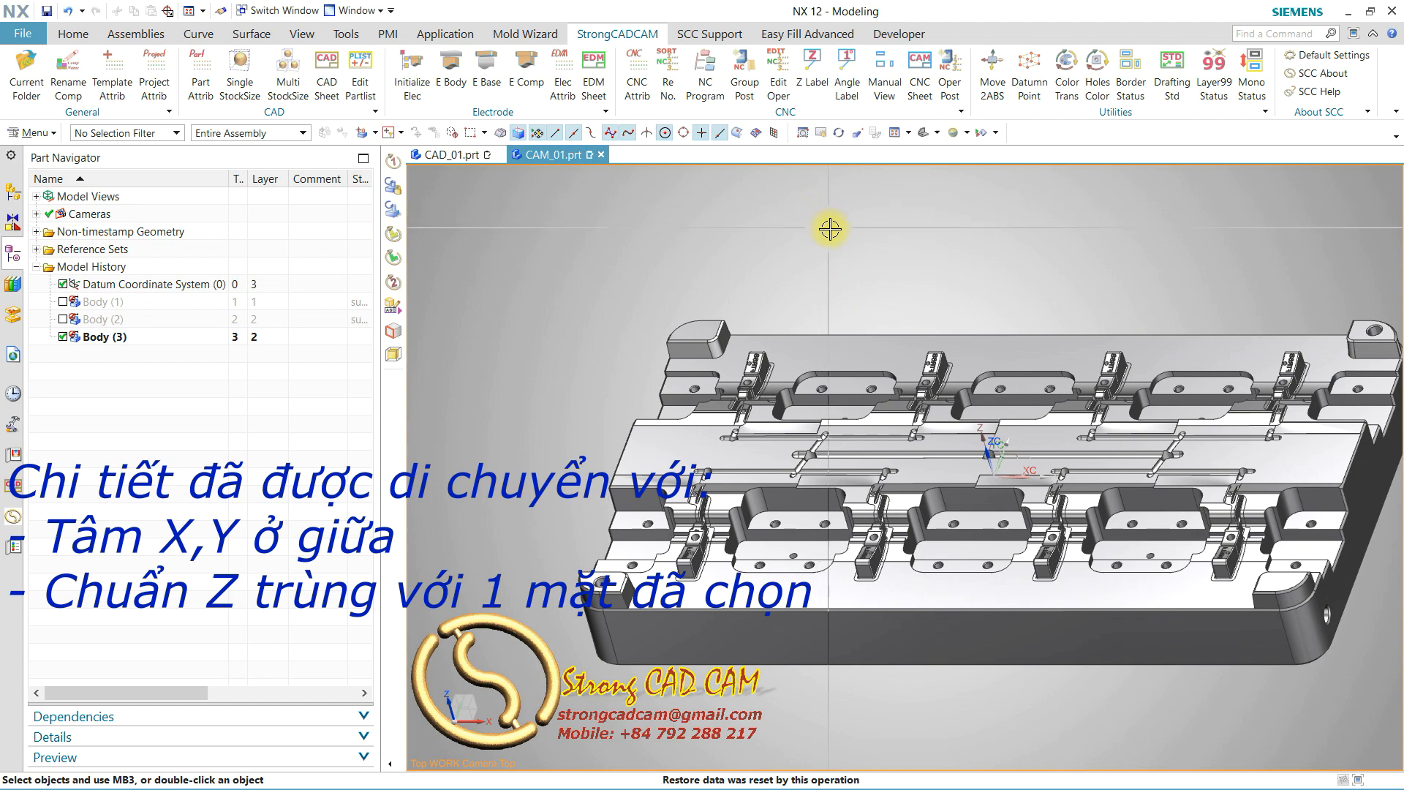
pyautogui.moveTo(922, 281); pyautogui.dragTo(863, 238, button='middle')
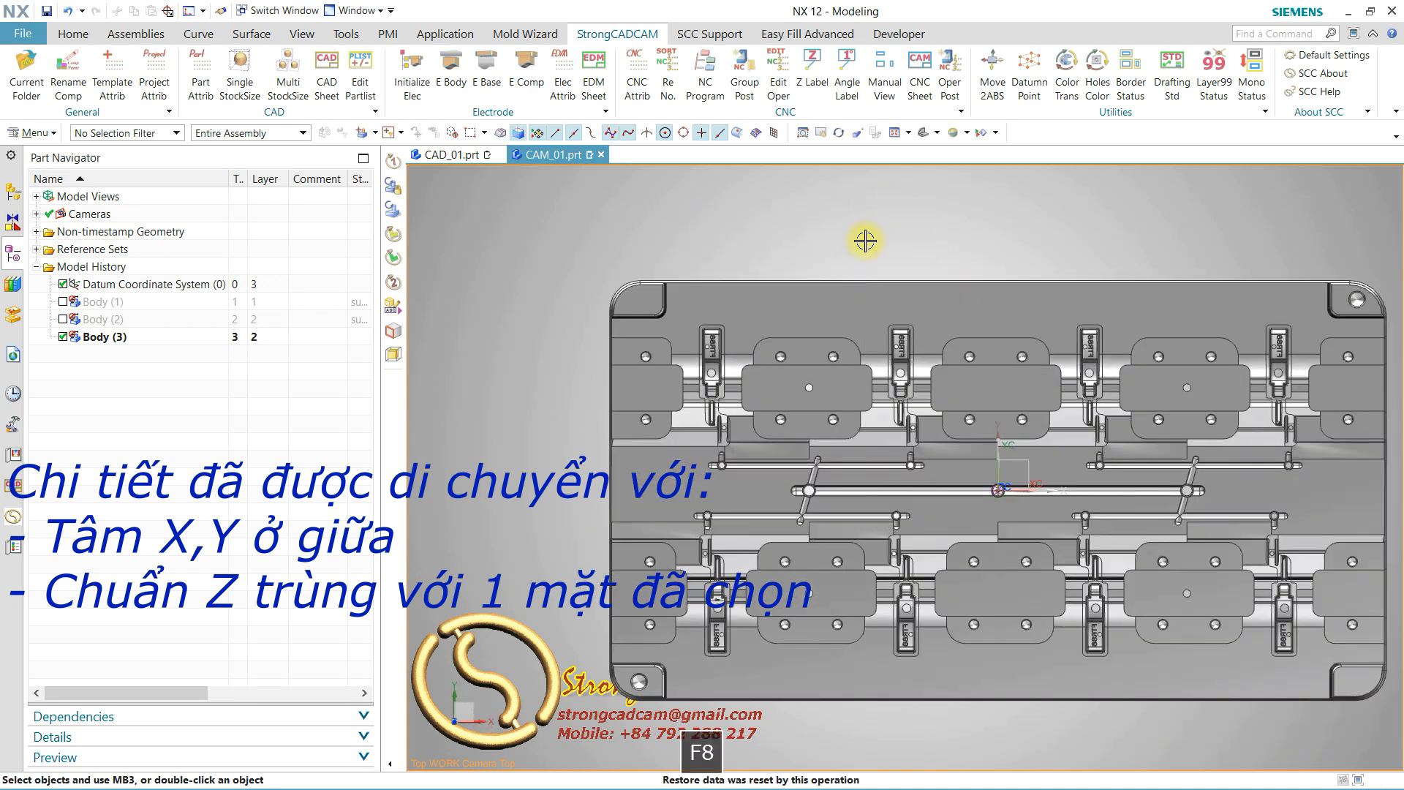
pyautogui.press('F8')
pyautogui.moveTo(889, 384); pyautogui.dragTo(893, 276, button='middle')
pyautogui.moveTo(976, 290); pyautogui.dragTo(880, 282, button='middle')
pyautogui.press('F8')
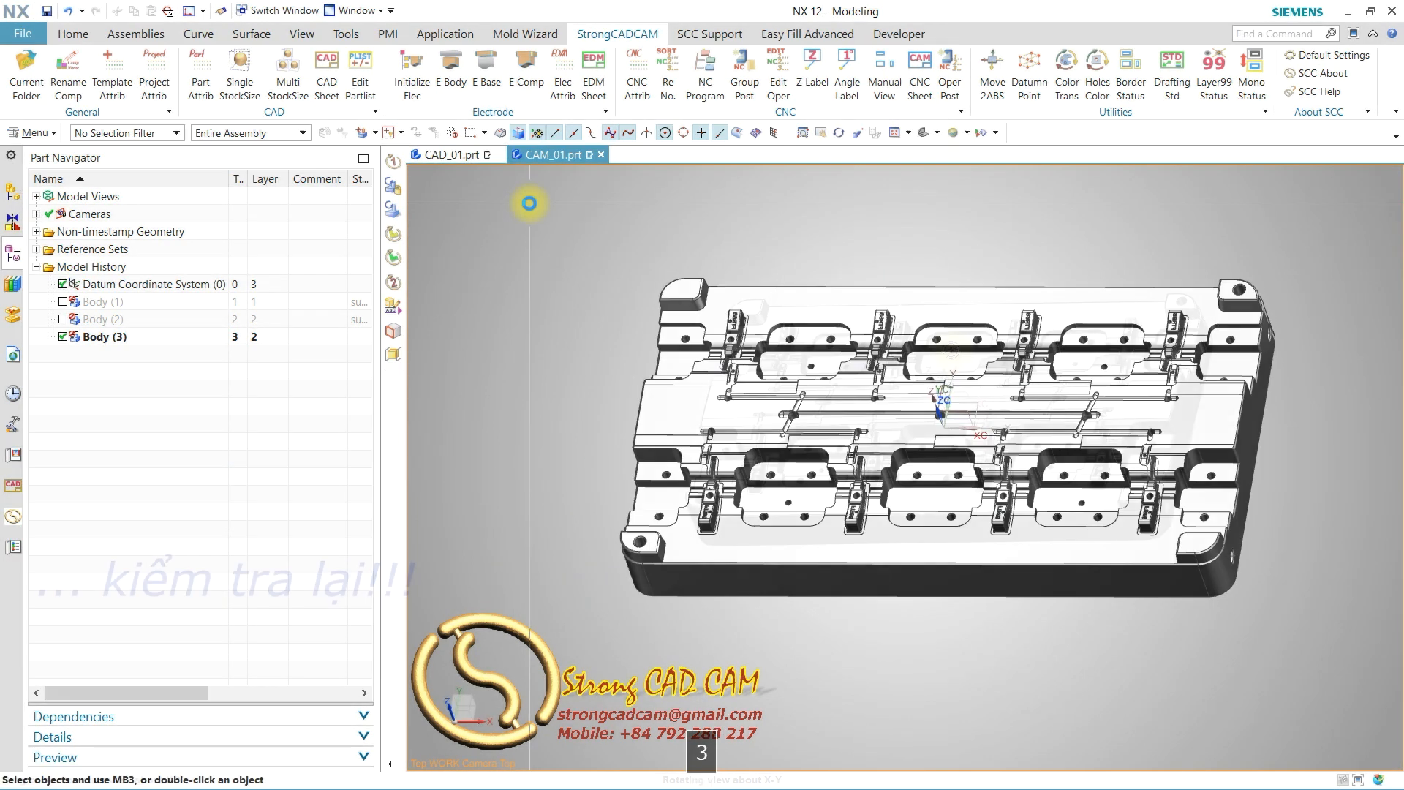
# Step: Measure the minimum distance from the datum at the origin to the top face of a raised block in the front row
pyautogui.press('3')
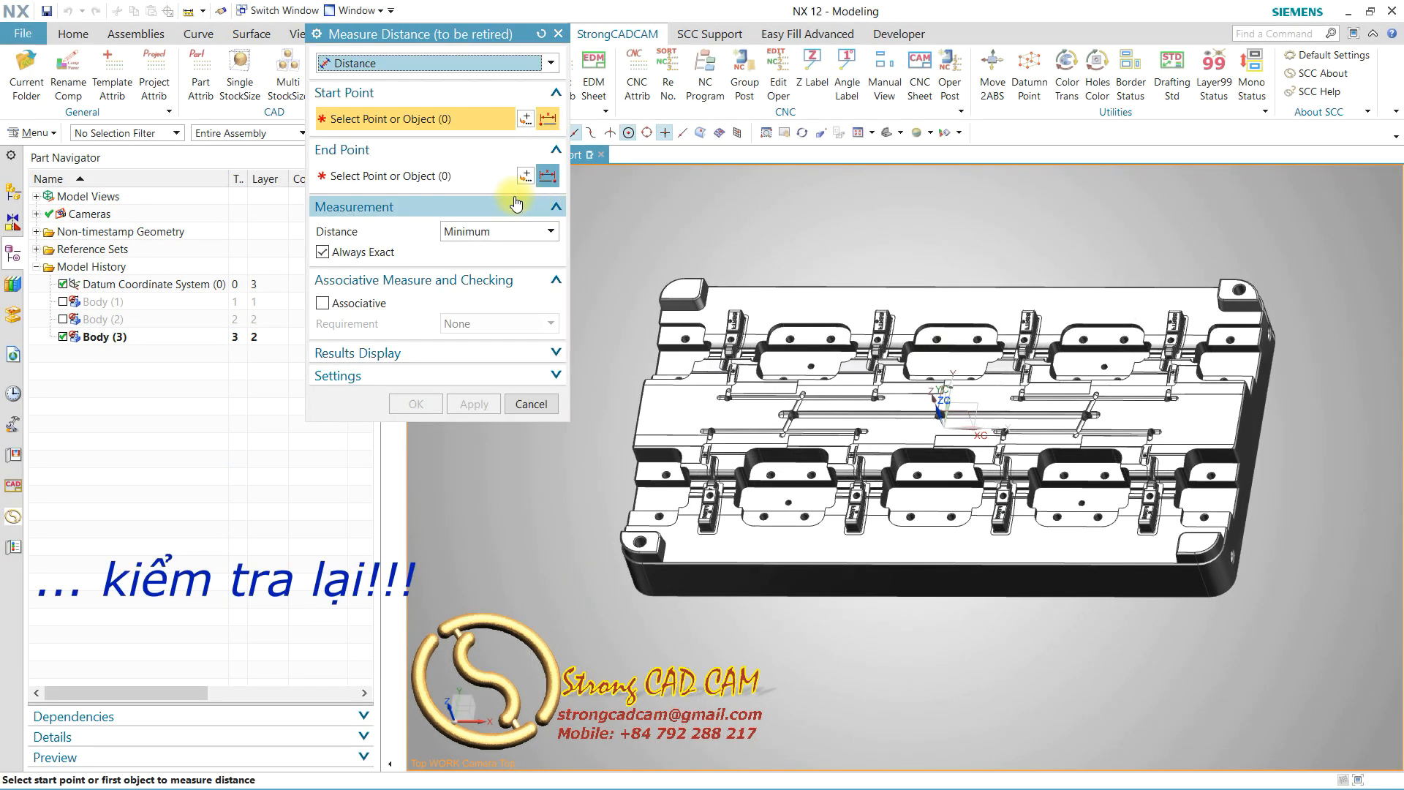
pyautogui.click(388, 65)
pyautogui.click(442, 99)
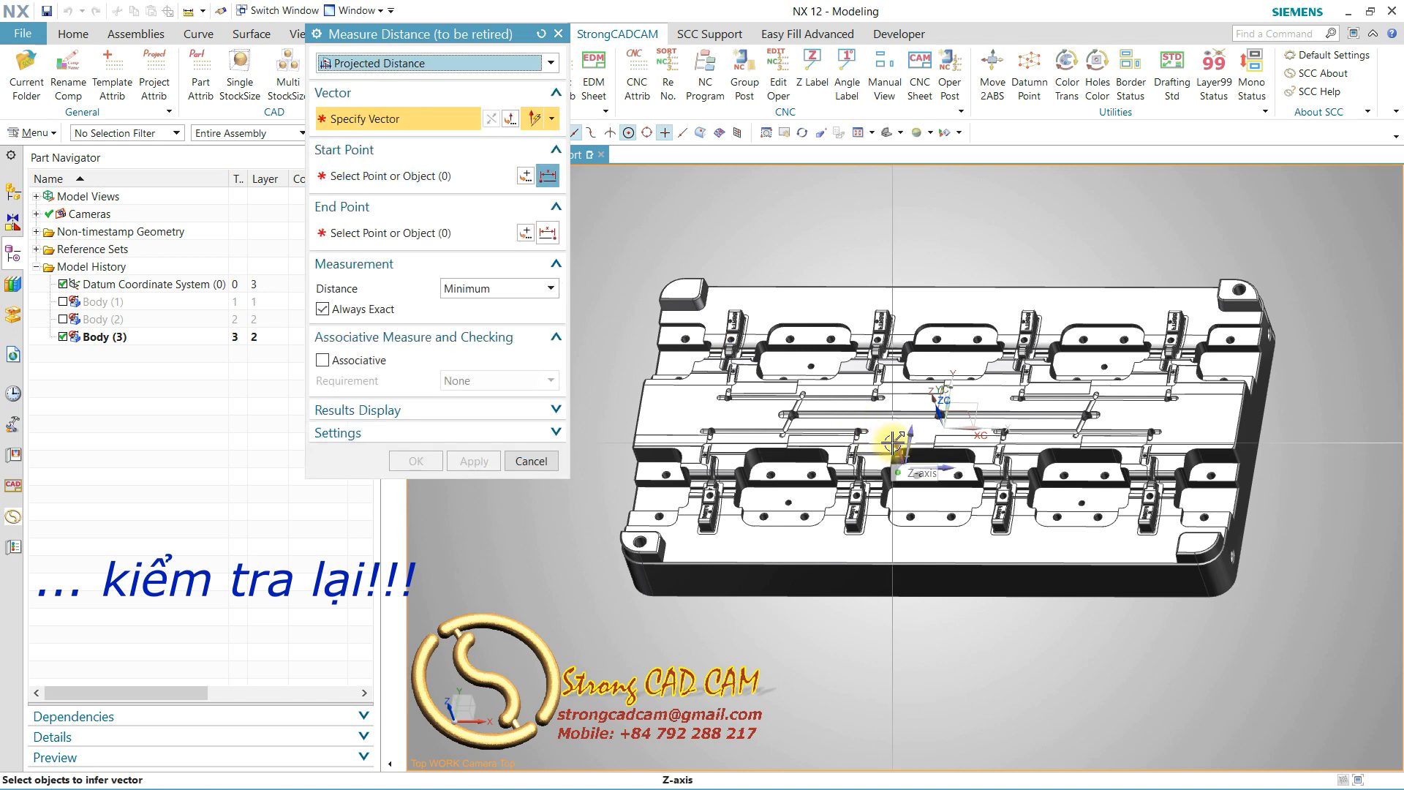
pyautogui.scroll(3, 894, 442)
pyautogui.click(465, 65)
pyautogui.click(409, 80)
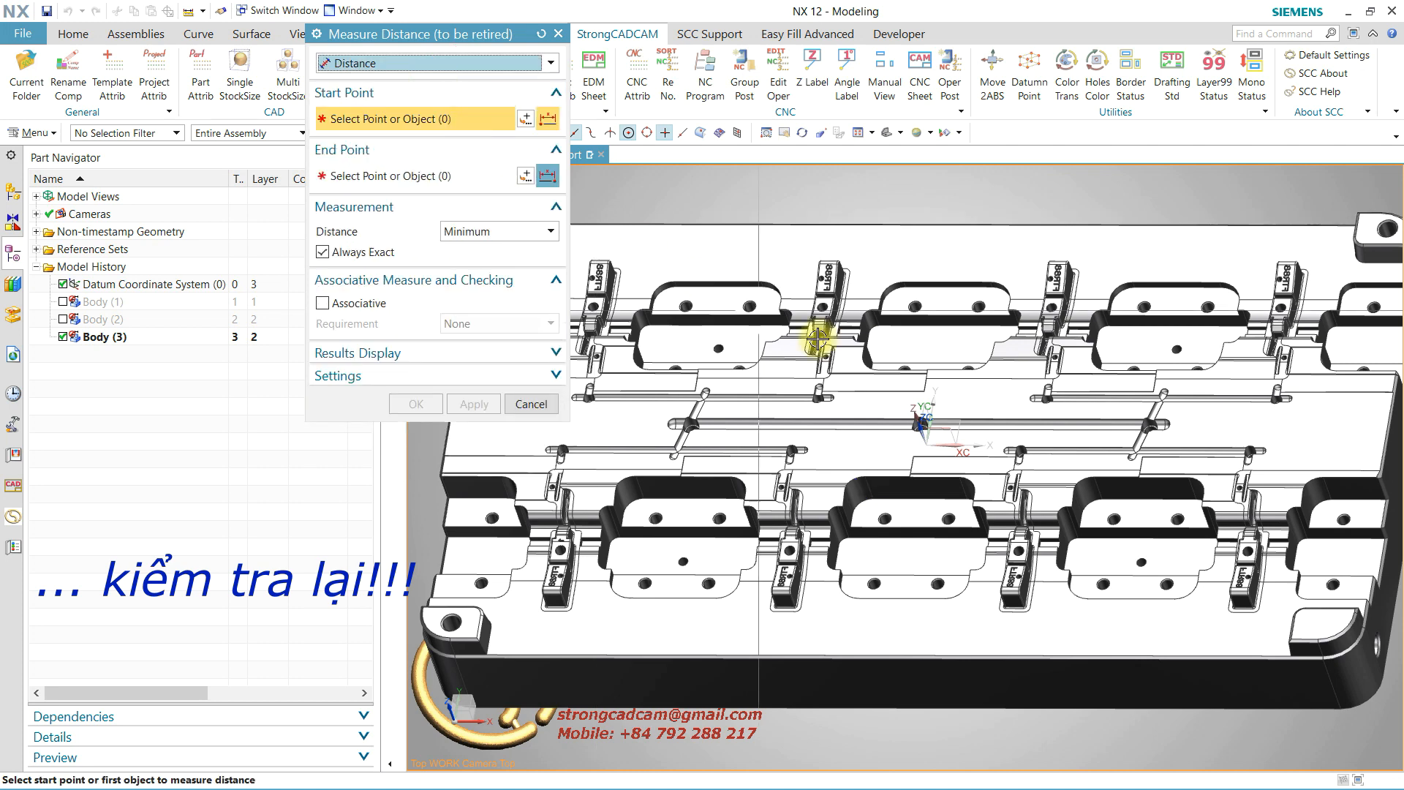
pyautogui.click(959, 437)
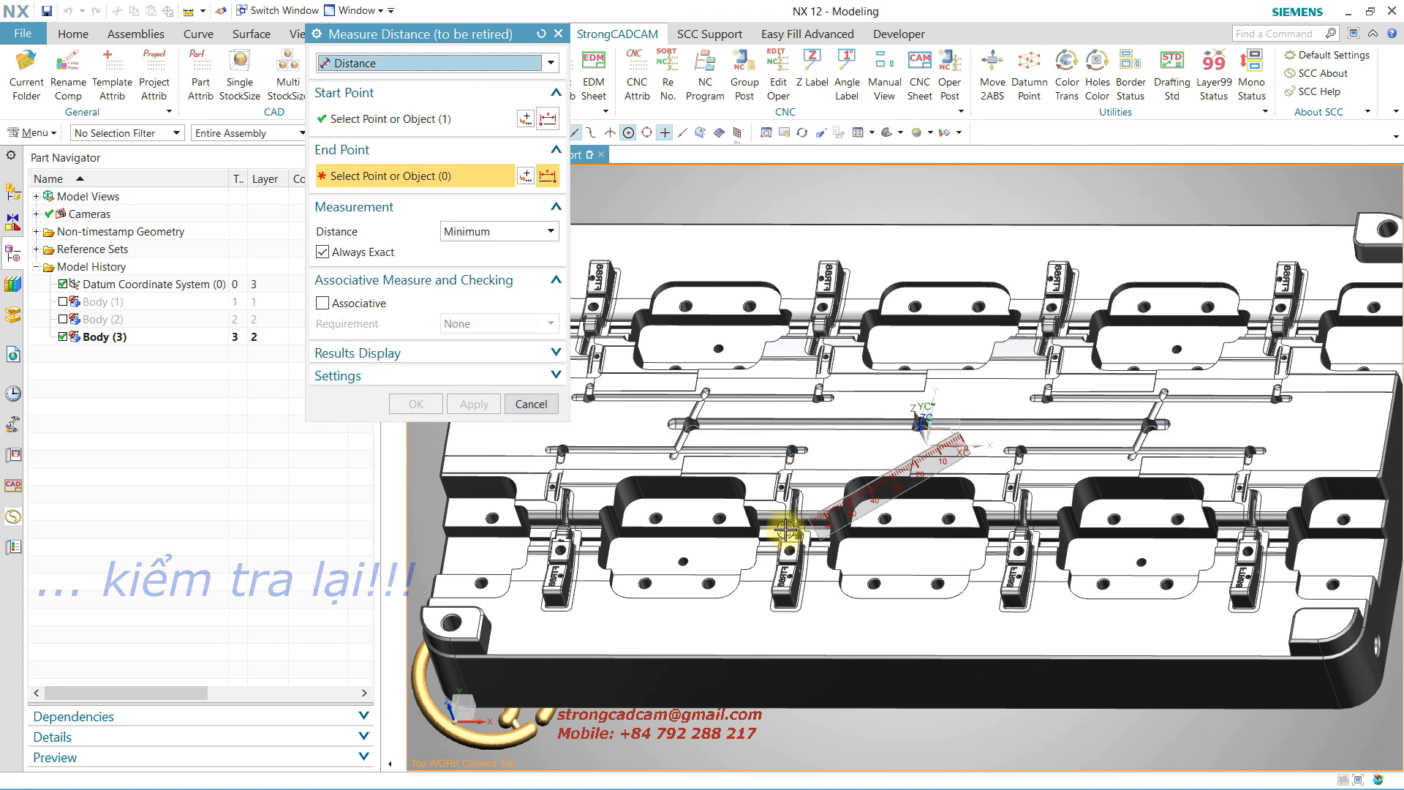
pyautogui.click(682, 507)
pyautogui.scroll(-4, 1176, 361)
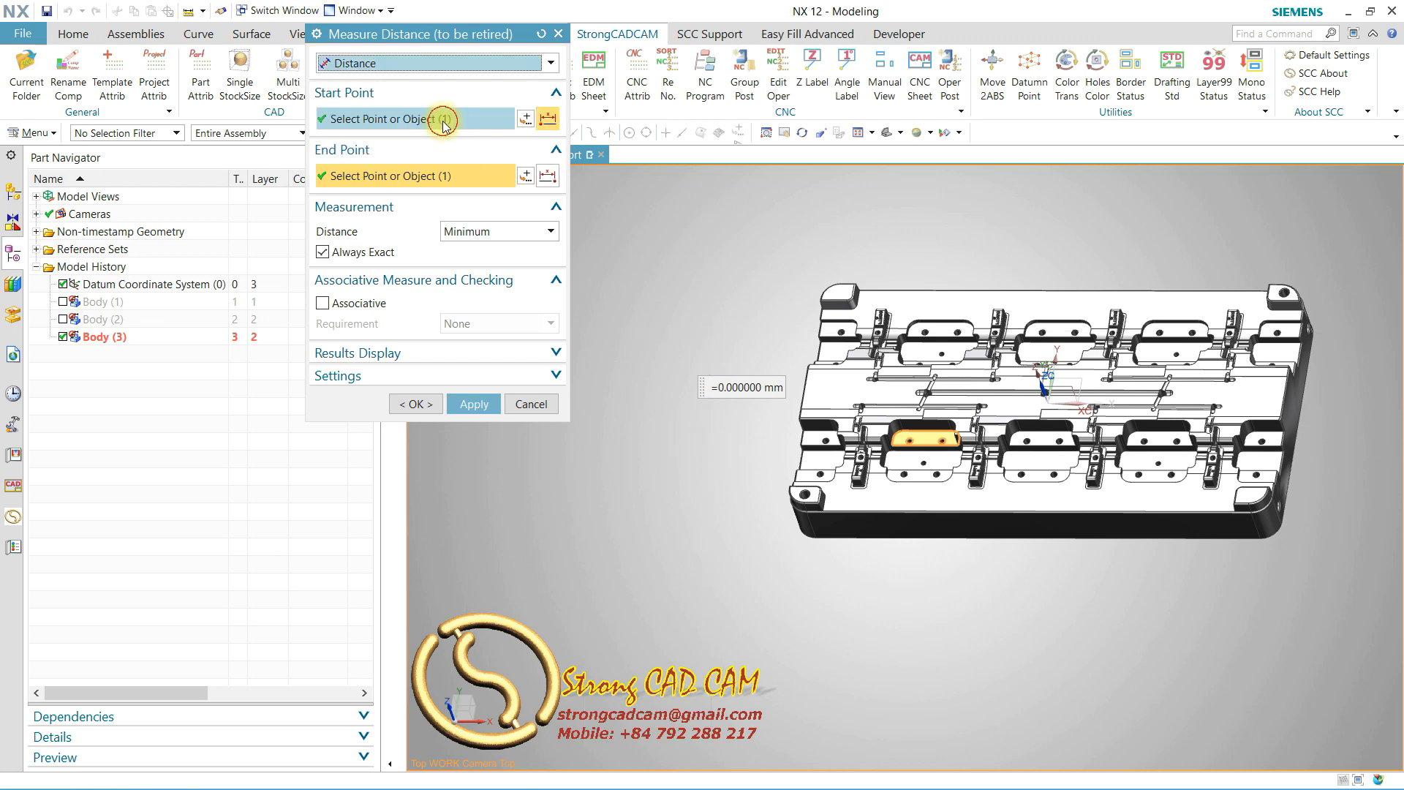
pyautogui.click(420, 176)
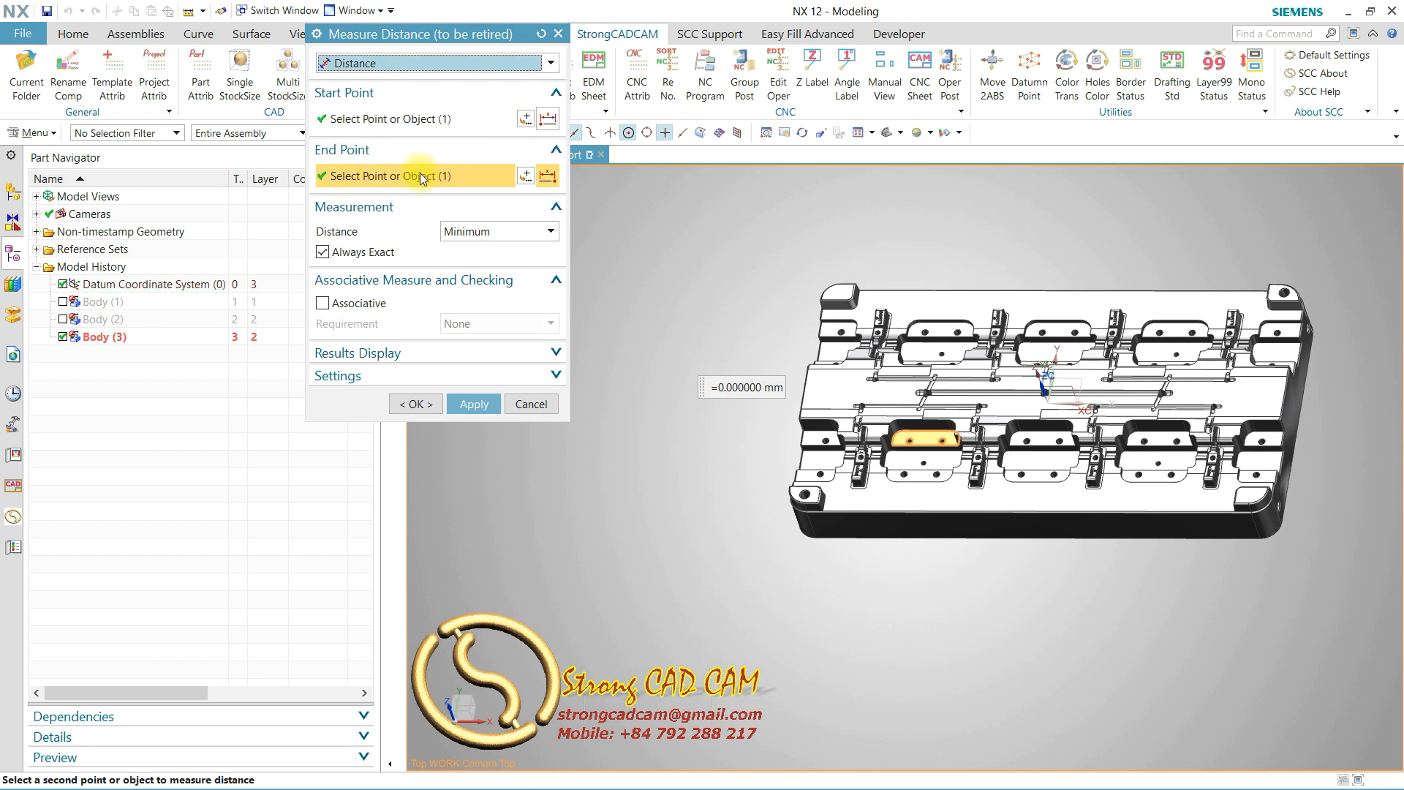
pyautogui.press('Escape')
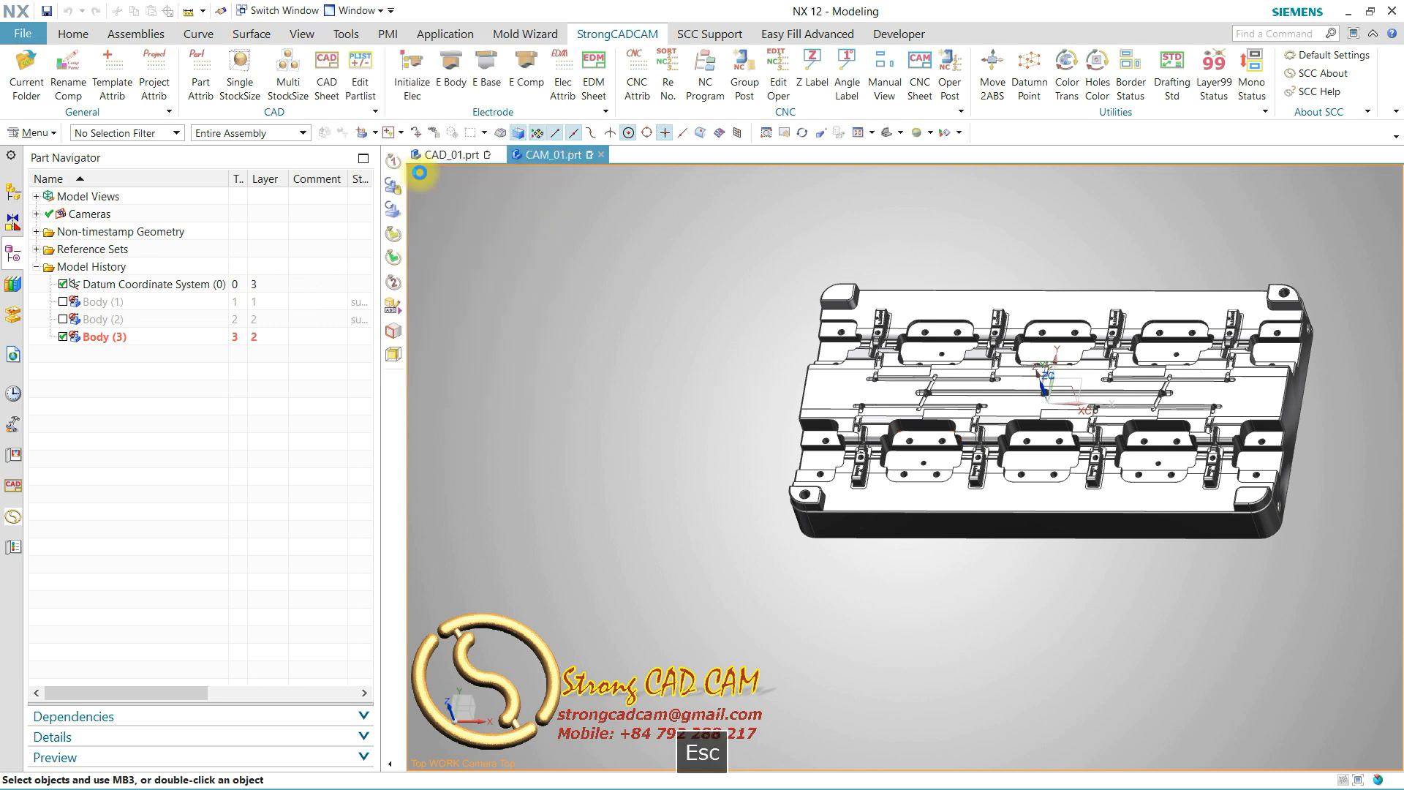
# Step: Set up Move 2ABS to move Body (3) with Di chuyển, taking its orientation from the WCS
pyautogui.hotkey('ctrl', 'f')
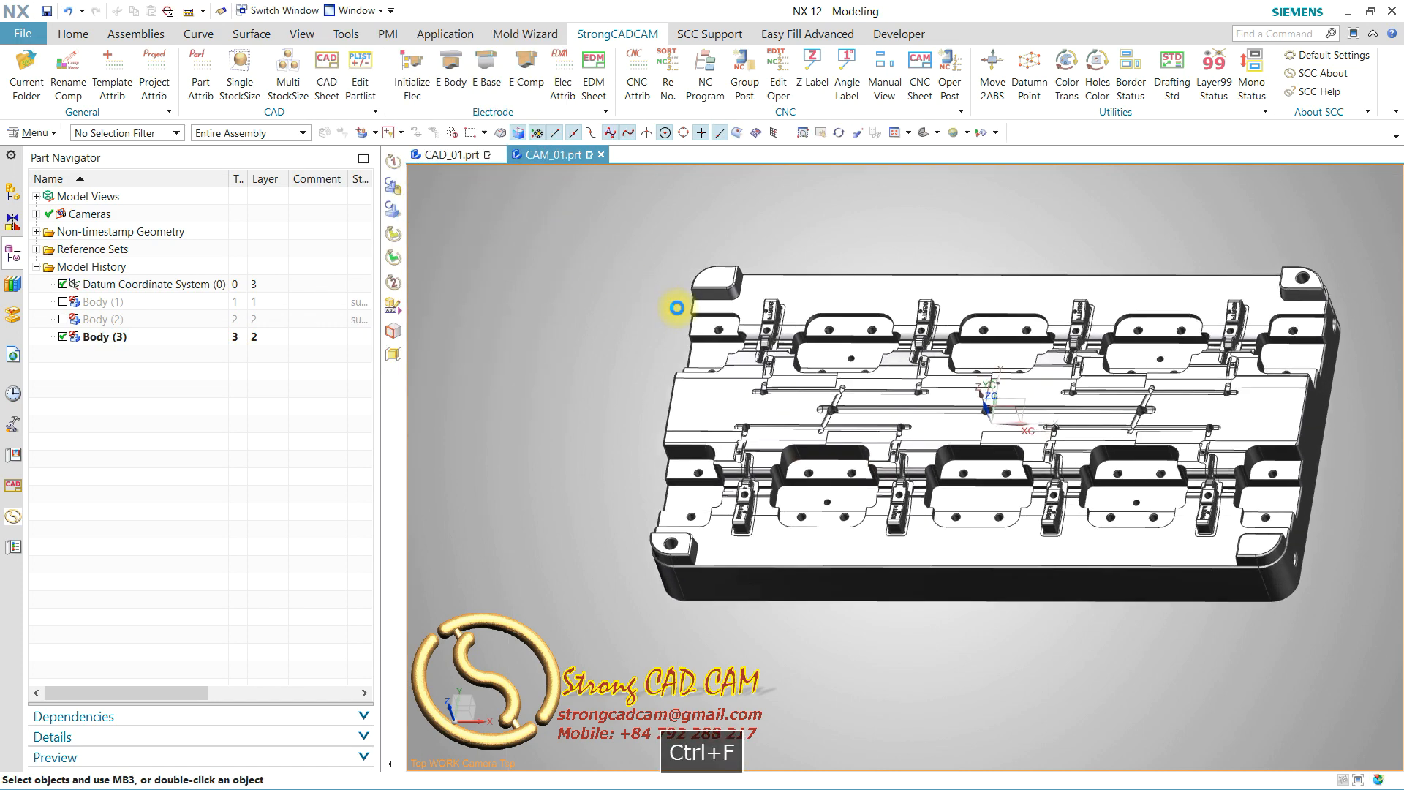
pyautogui.moveTo(681, 324); pyautogui.dragTo(727, 332, button='middle')
pyautogui.hotkey('ctrl', 'f')
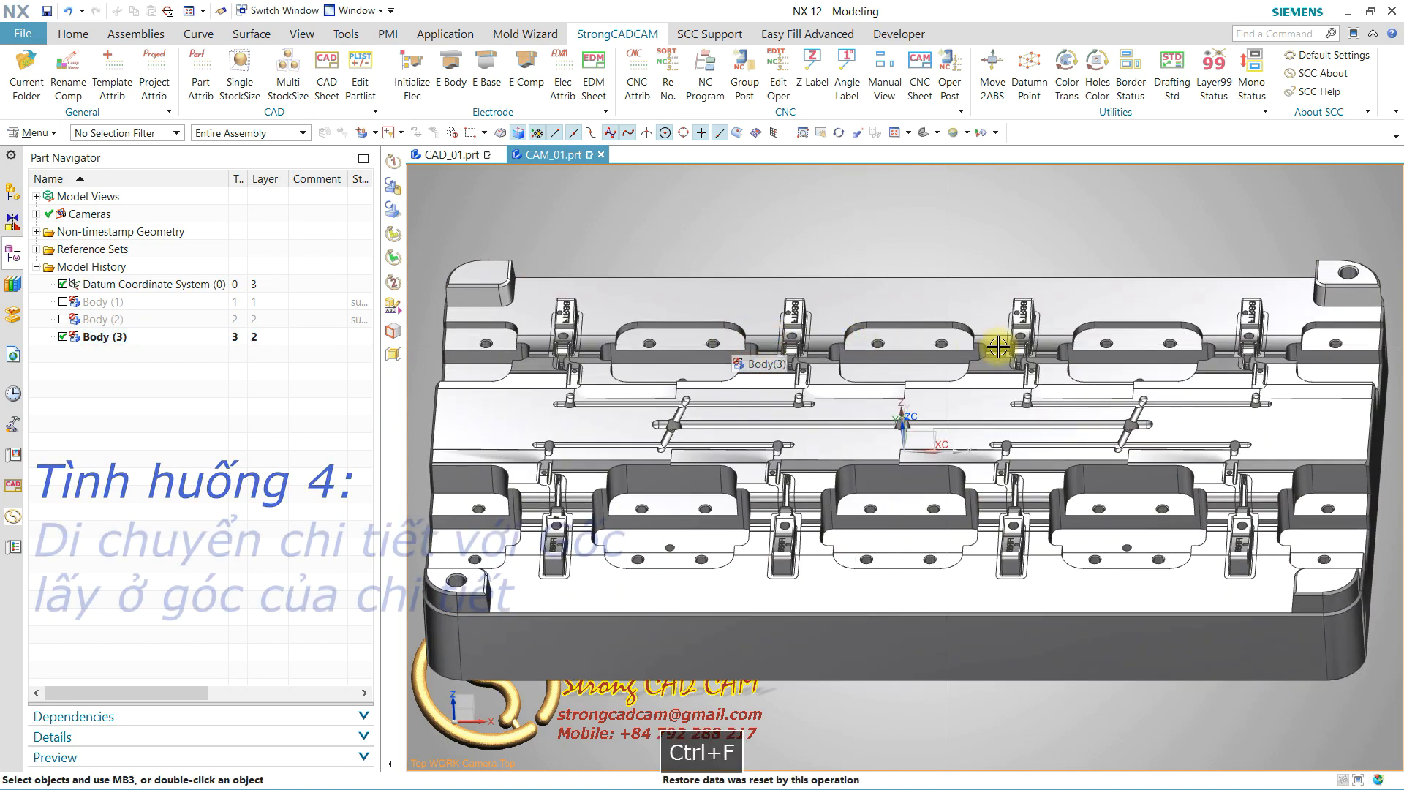
pyautogui.scroll(-2, 1038, 364)
pyautogui.moveTo(1031, 367); pyautogui.dragTo(1023, 380, button='middle')
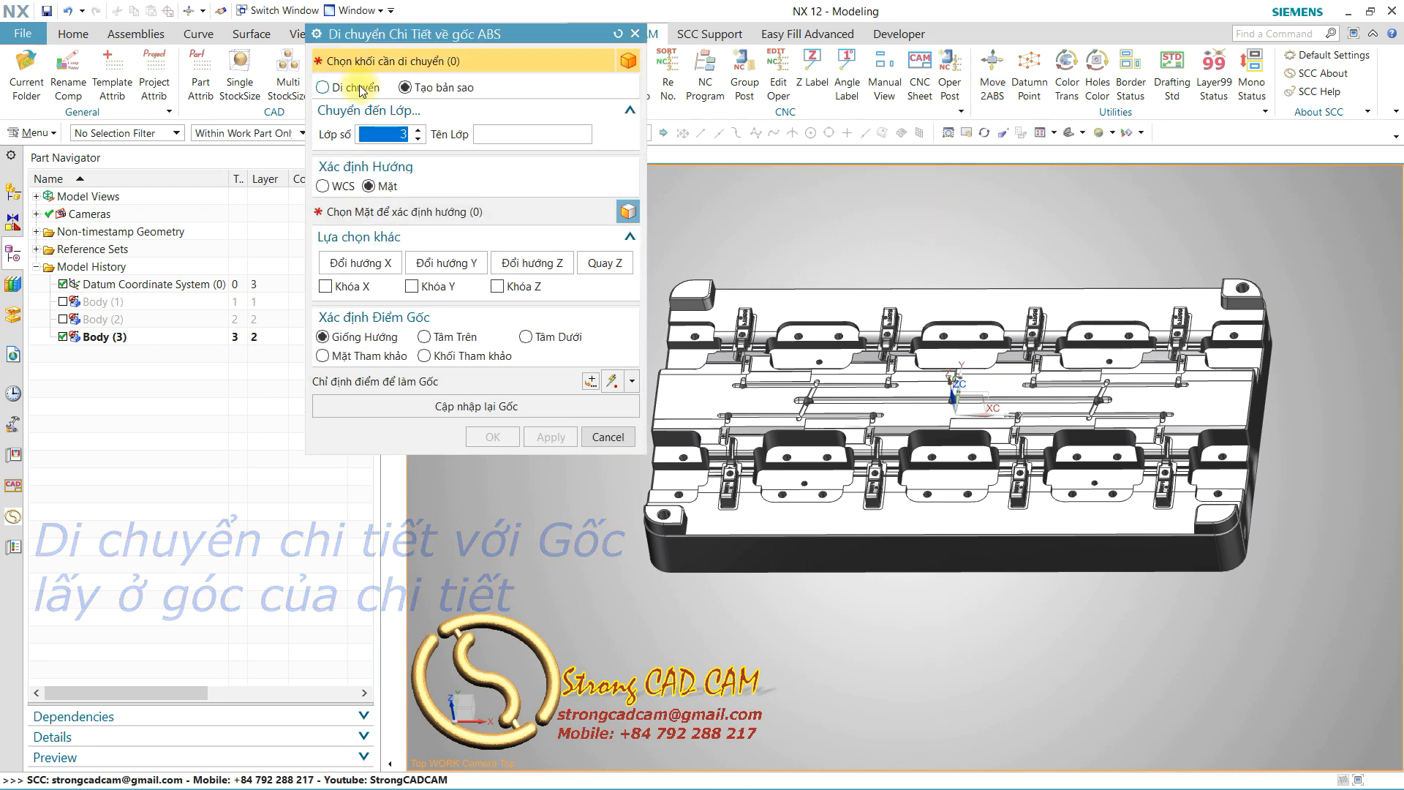
pyautogui.click(322, 87)
pyautogui.click(969, 462)
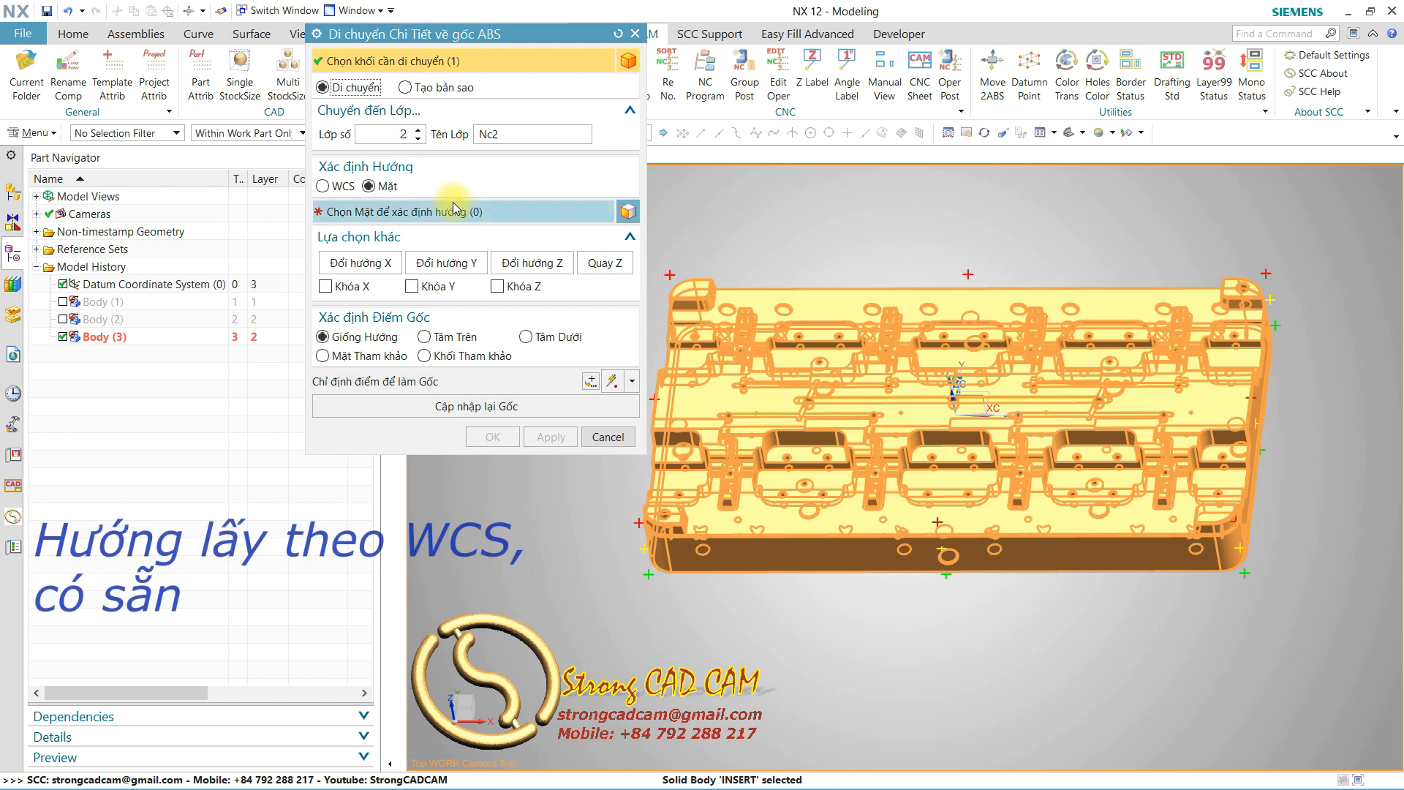
pyautogui.click(323, 186)
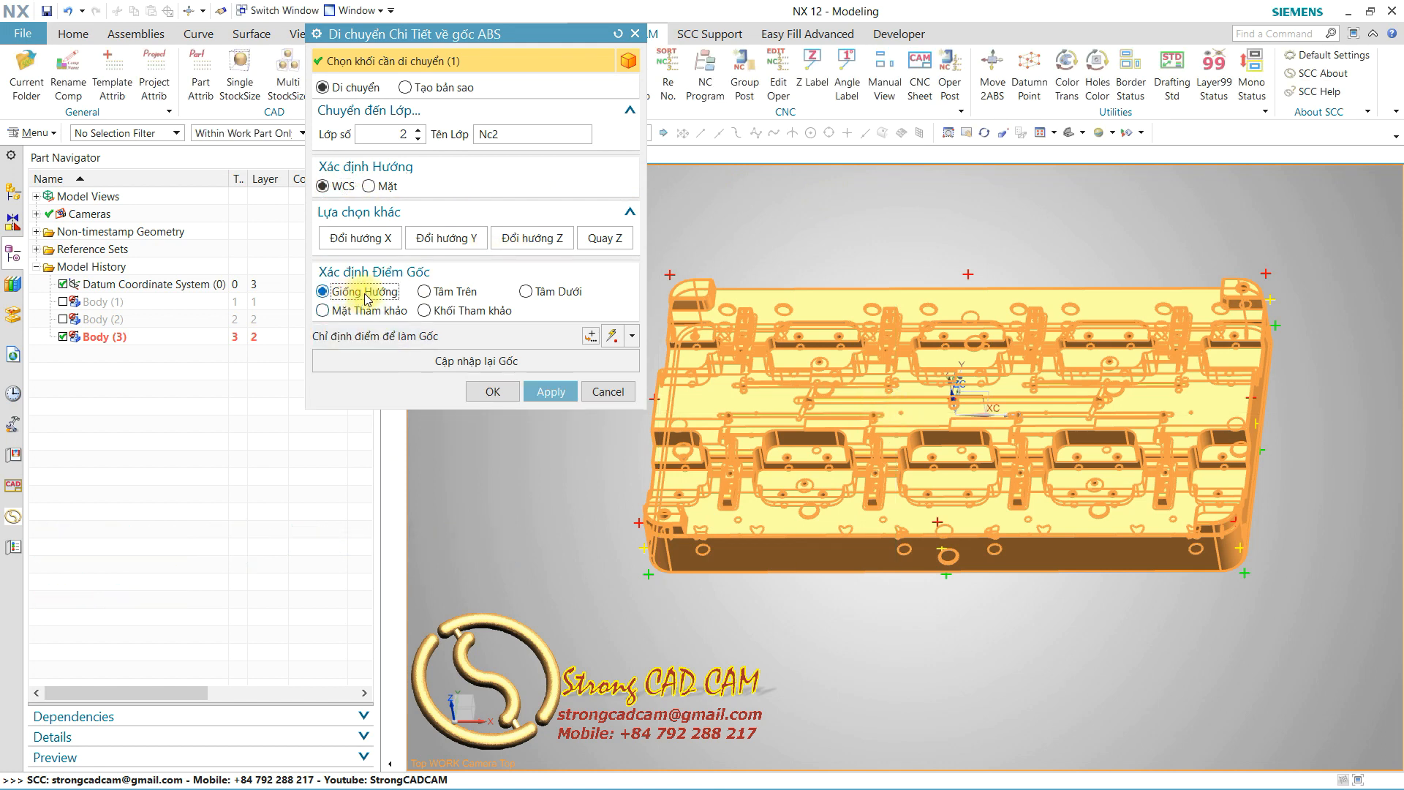
# Step: Specify the insert's upper front-left corner point as the origin and apply the move to ABS
pyautogui.click(428, 291)
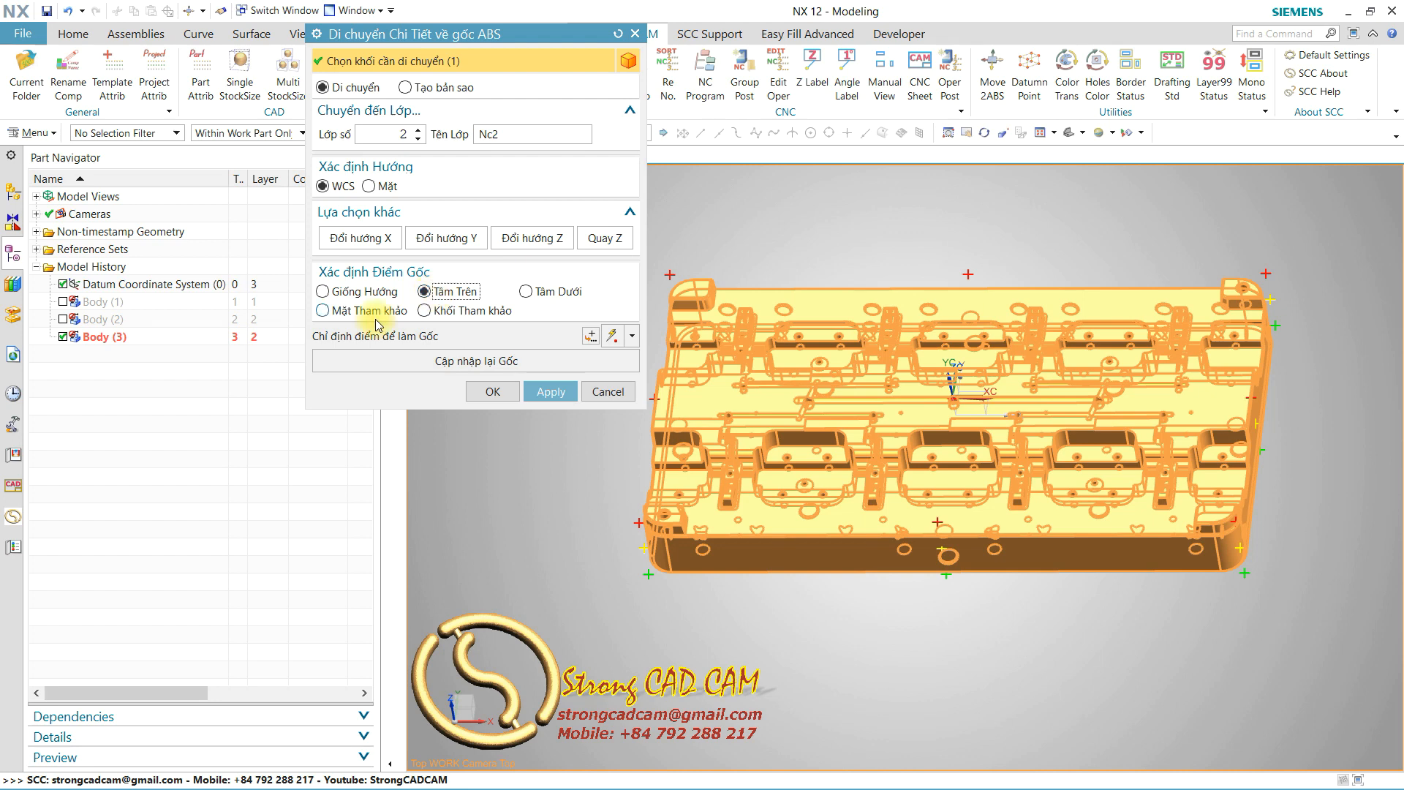
pyautogui.click(363, 338)
pyautogui.scroll(-2, 1153, 454)
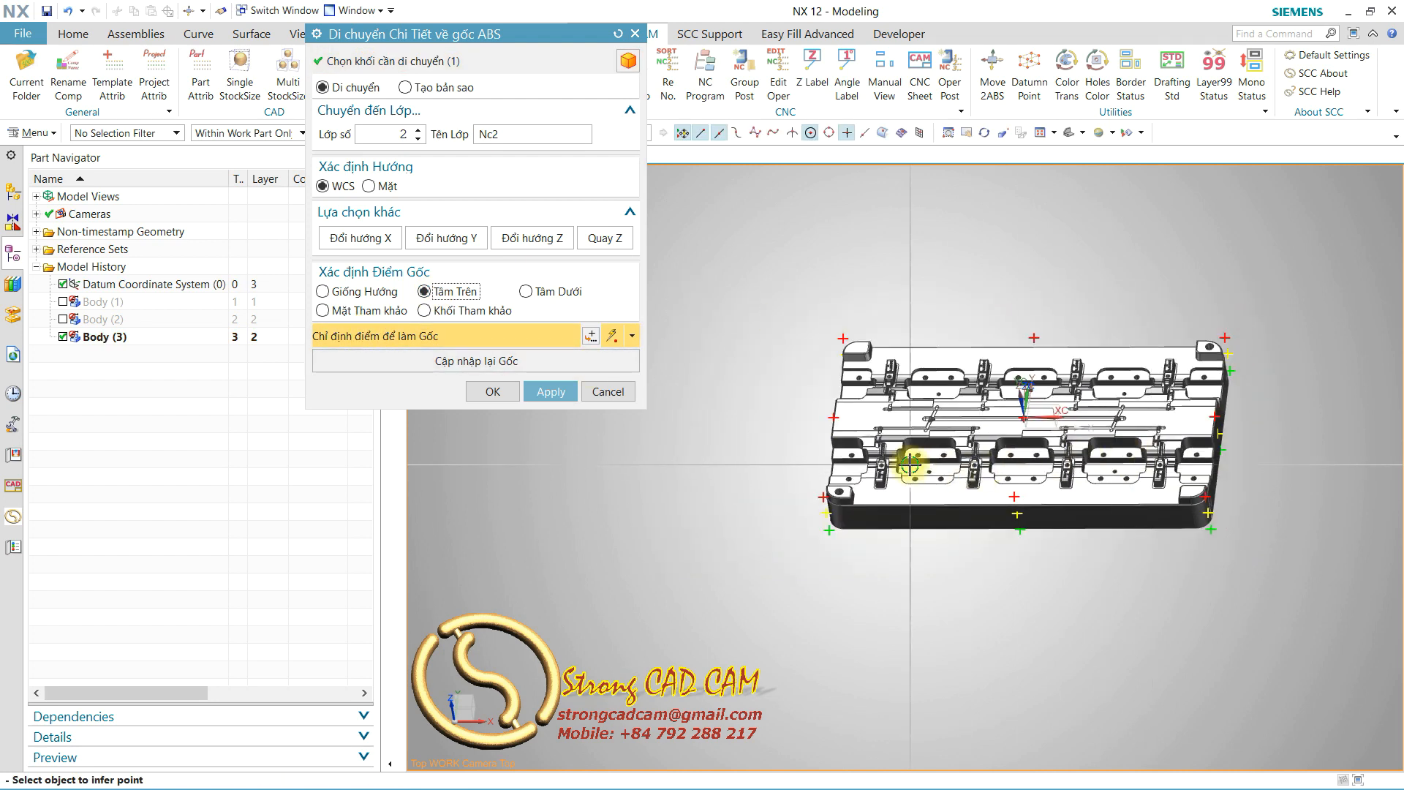
pyautogui.moveTo(909, 463); pyautogui.dragTo(887, 463, button='middle')
pyautogui.scroll(2, 842, 435)
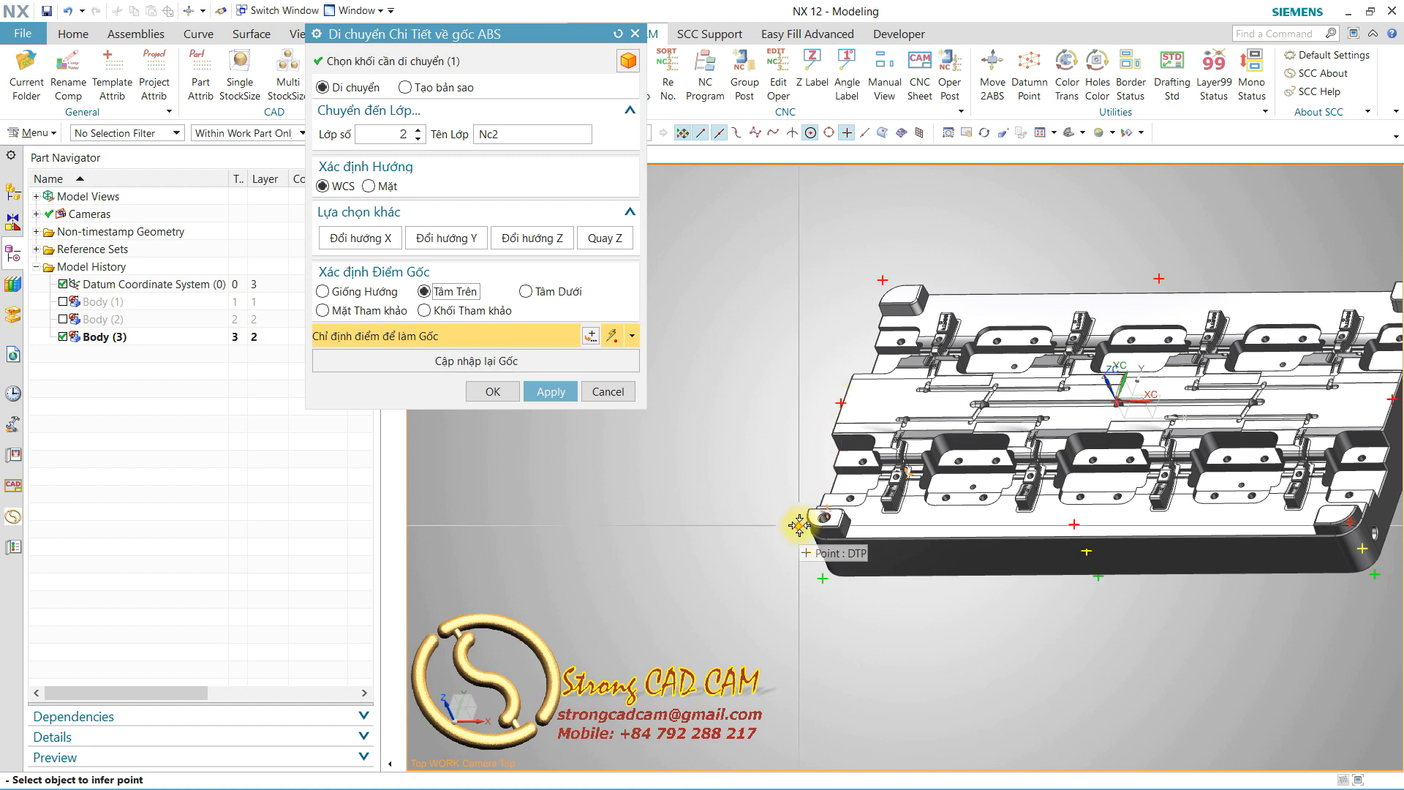
pyautogui.click(552, 401)
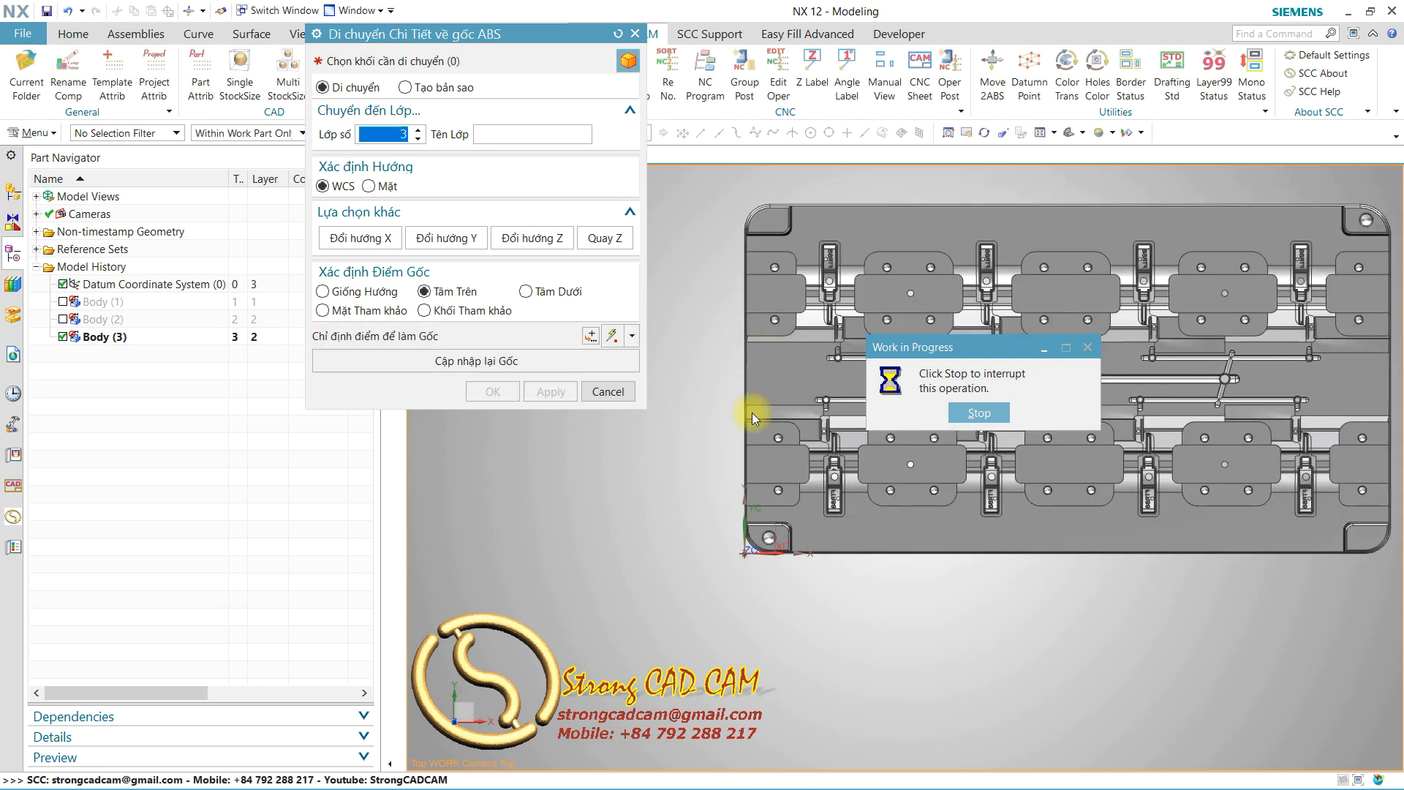
pyautogui.moveTo(846, 586); pyautogui.dragTo(761, 464, button='middle')
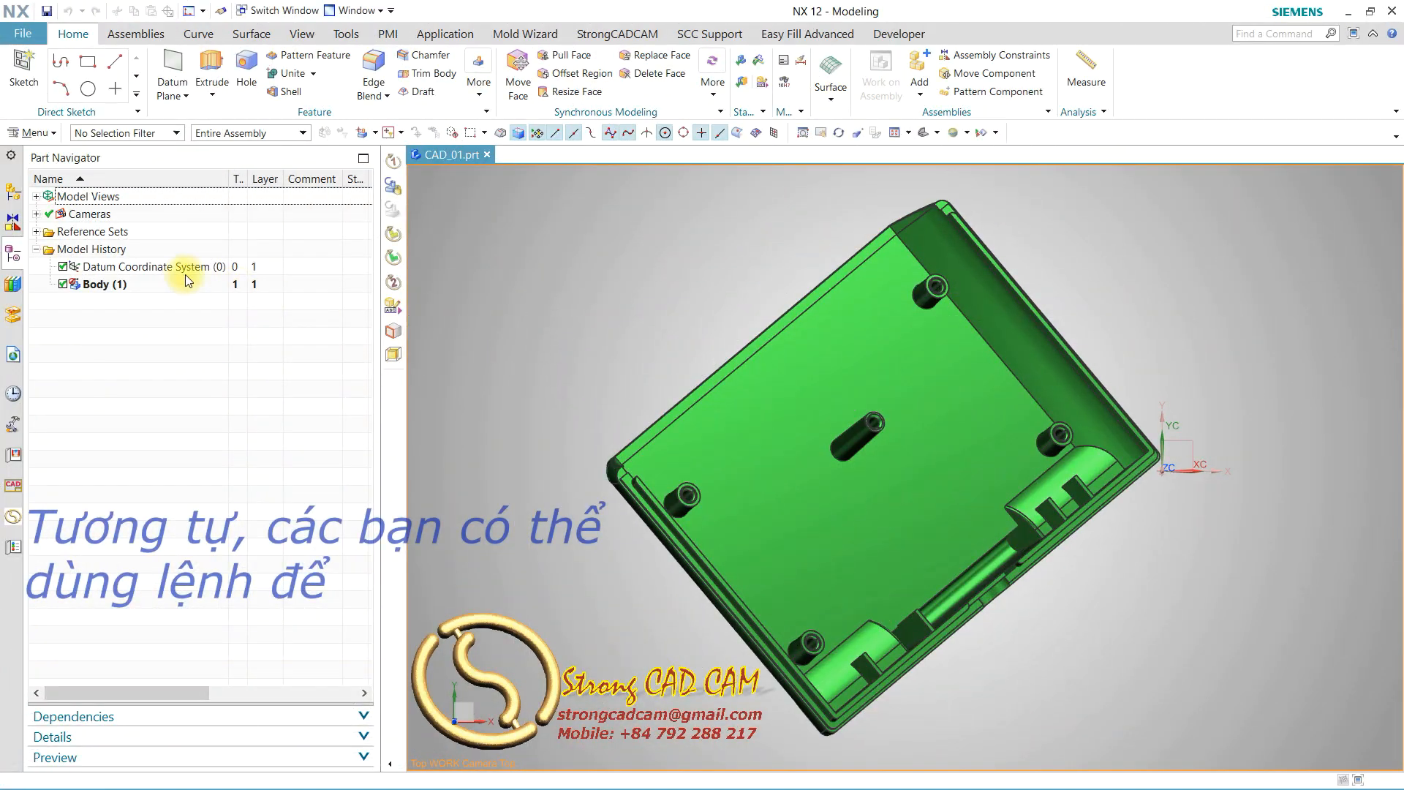
# Step: Set up Move 2ABS to move Body (1), the product housing, using the Di chuyển option
pyautogui.click(188, 266)
pyautogui.moveTo(961, 562); pyautogui.dragTo(1019, 401, button='middle')
pyautogui.press('F8')
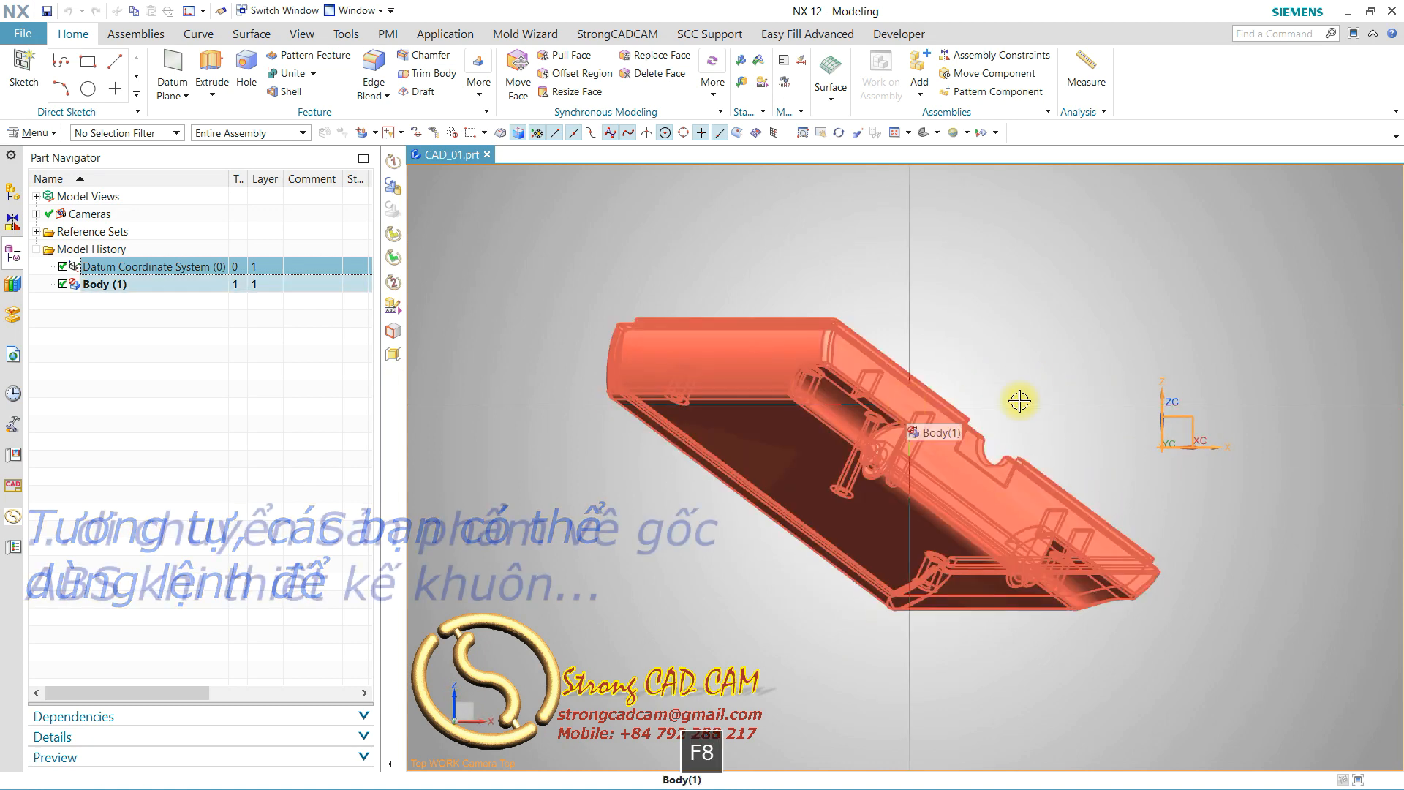
pyautogui.moveTo(1072, 319); pyautogui.dragTo(1066, 395, button='middle')
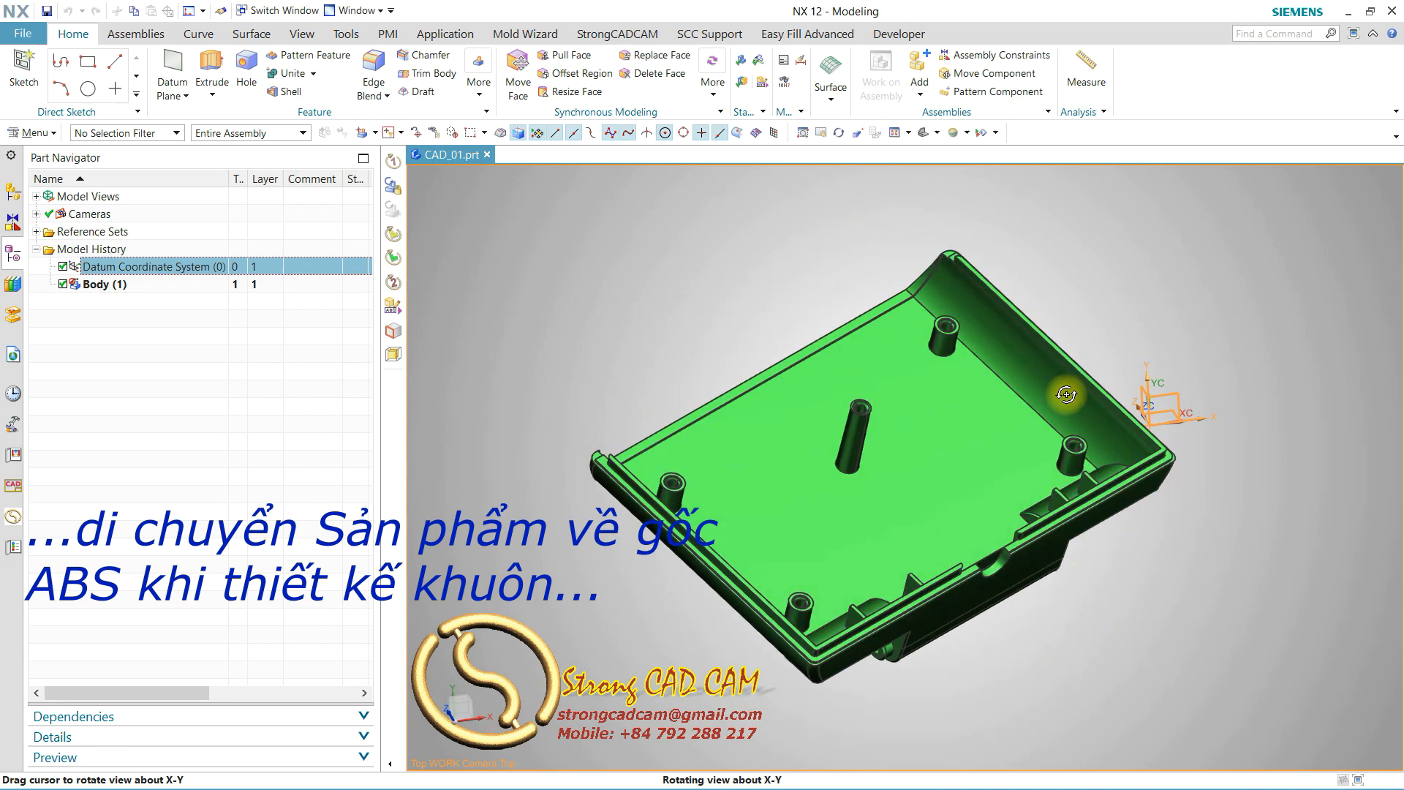
pyautogui.click(618, 34)
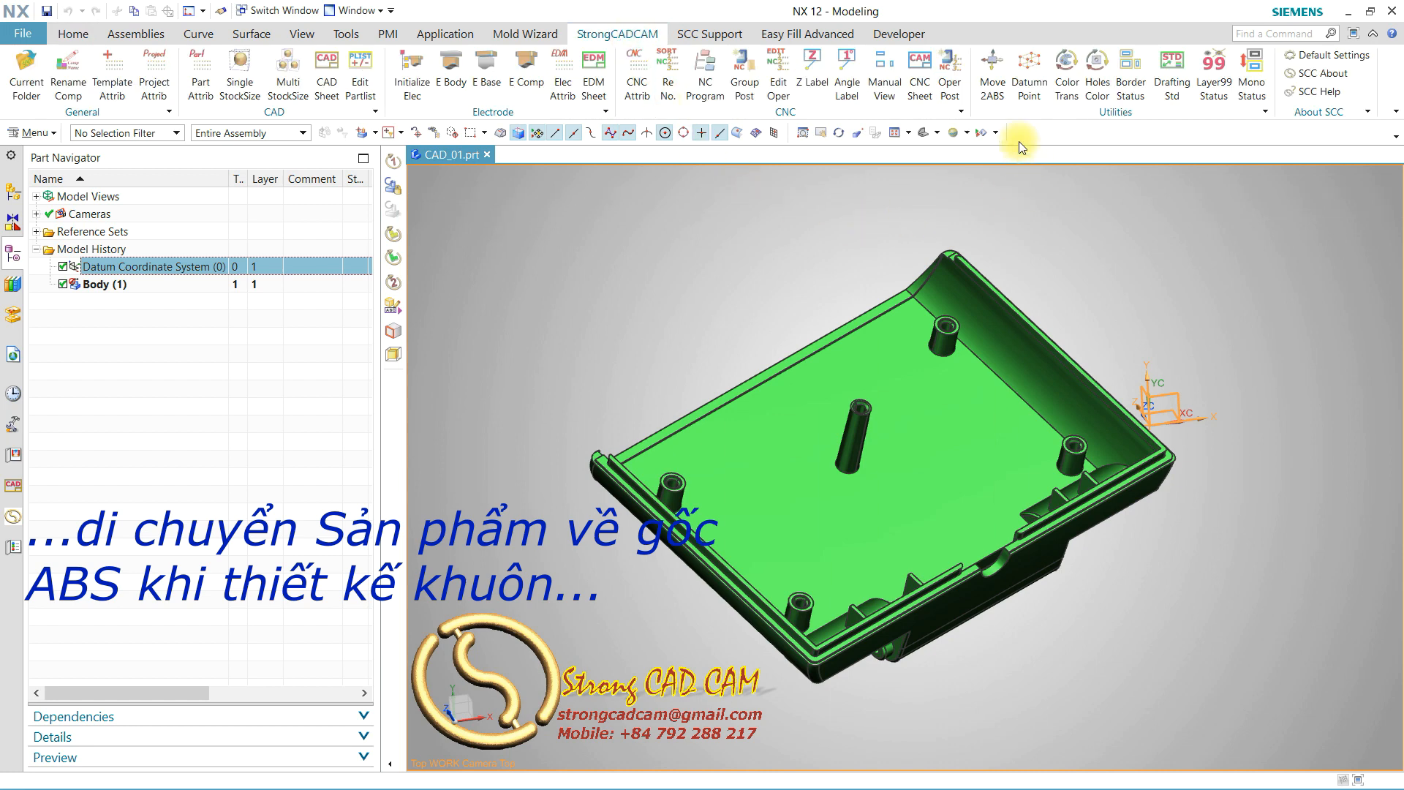
pyautogui.click(992, 78)
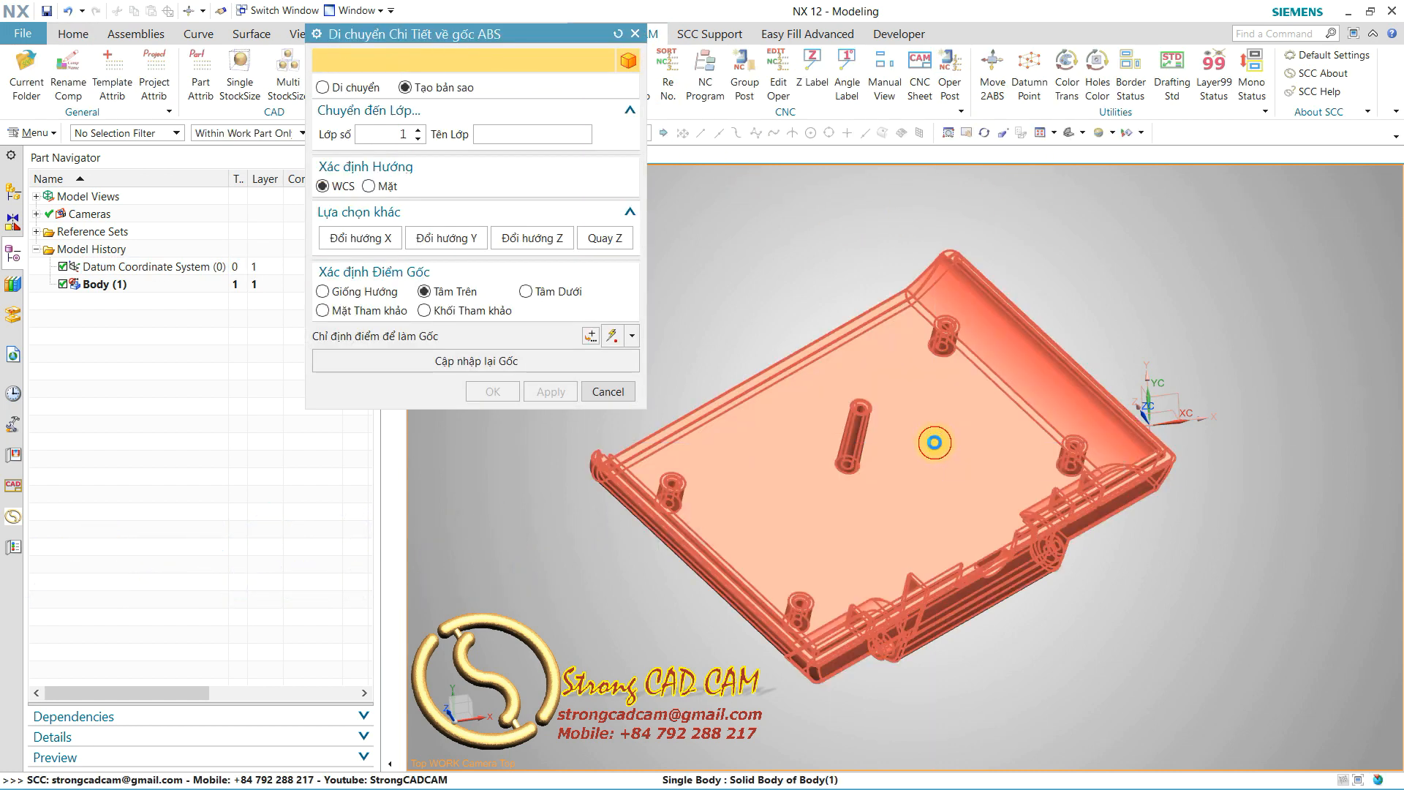
pyautogui.click(934, 442)
pyautogui.moveTo(955, 464); pyautogui.dragTo(881, 408, button='middle')
pyautogui.click(354, 87)
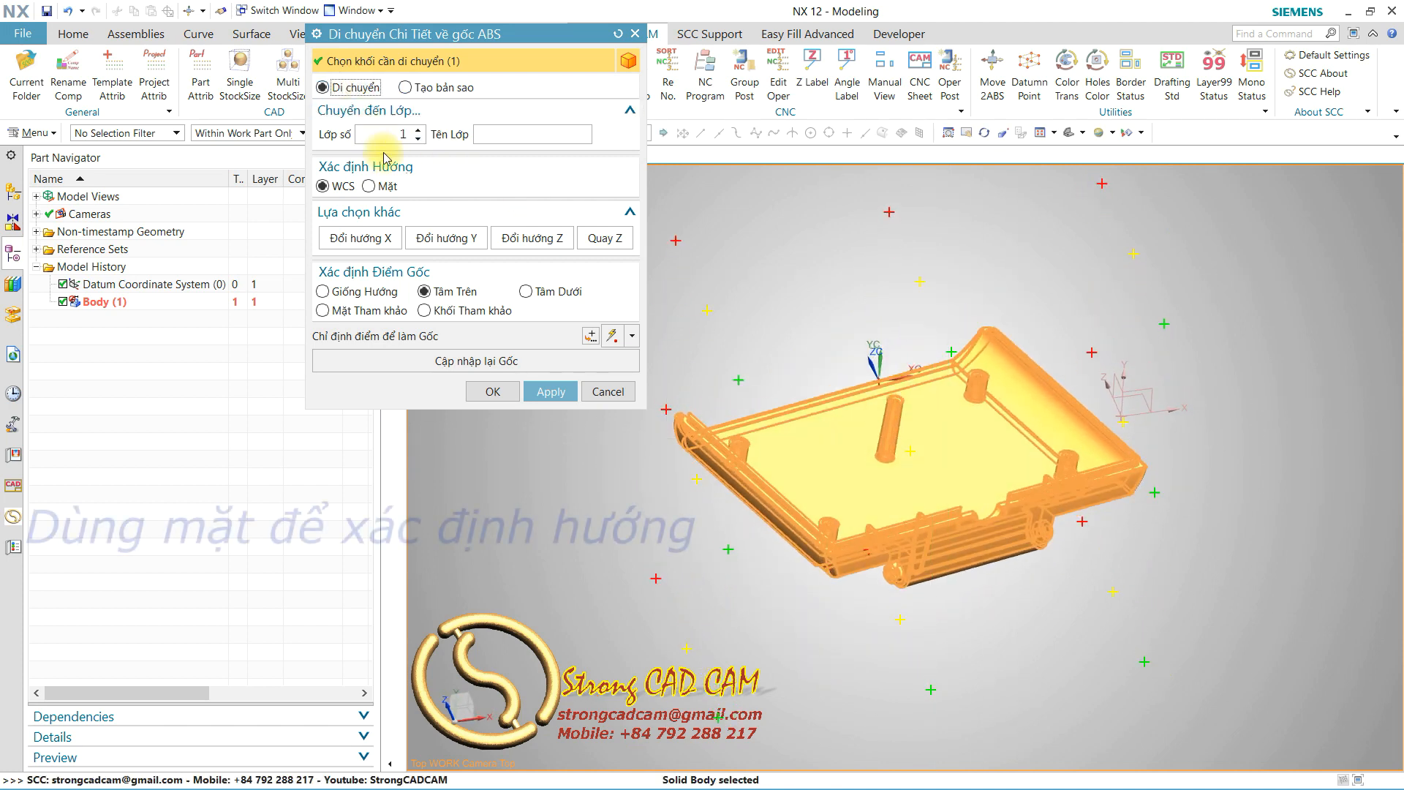
# Step: Define the orientation with Mặt, using the narrow rim ledge face beside the semicircular notch
pyautogui.click(393, 189)
pyautogui.scroll(8, 939, 562)
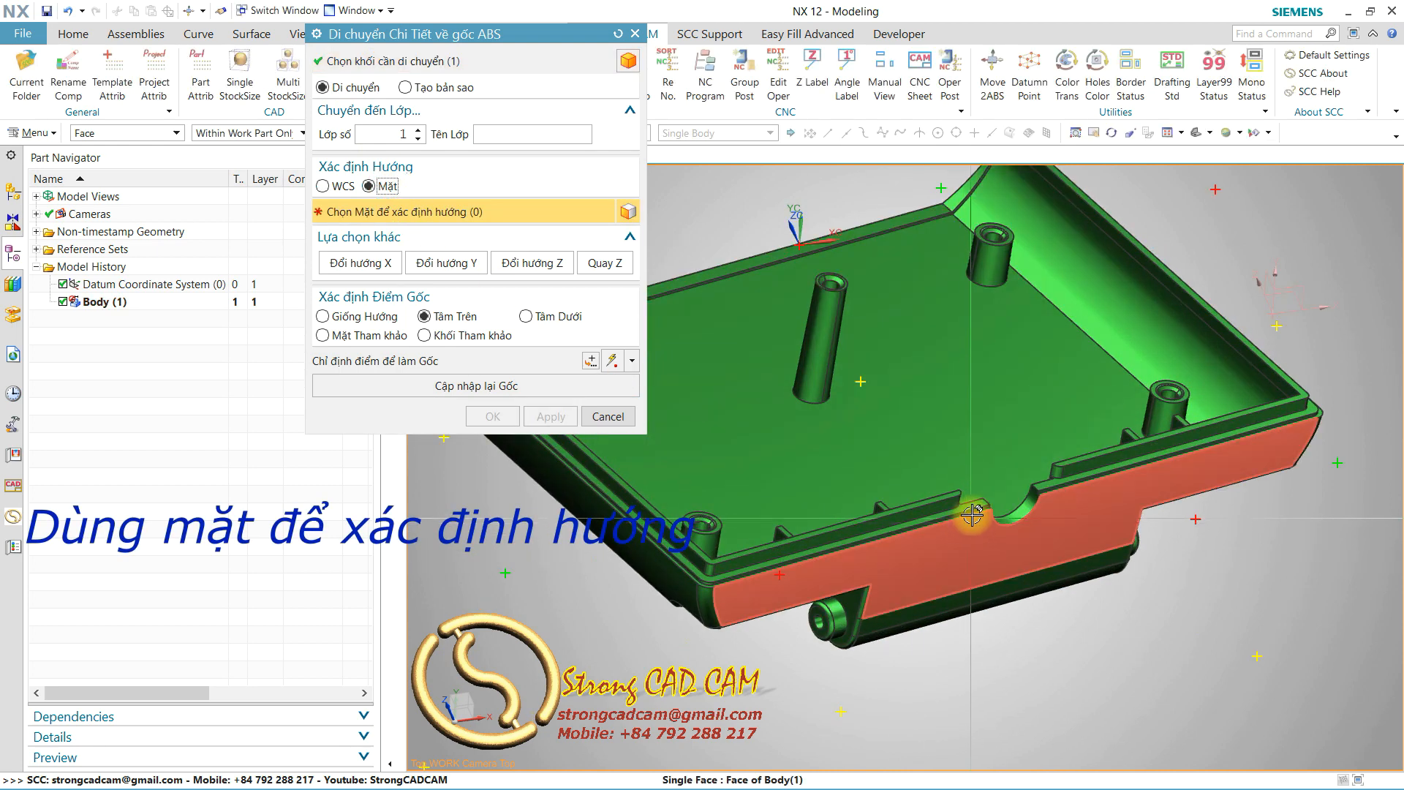
pyautogui.click(1002, 486)
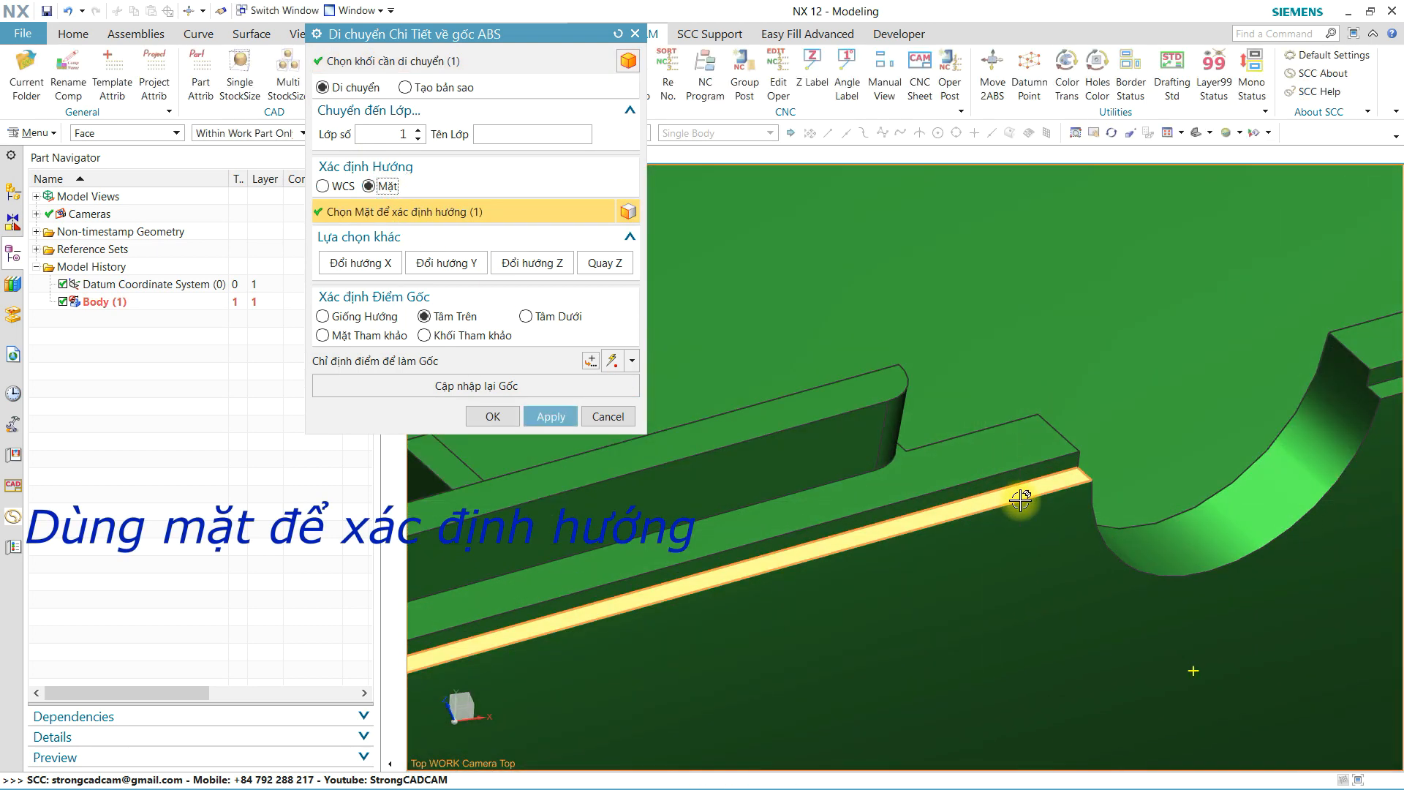
pyautogui.scroll(-10, 1108, 557)
pyautogui.moveTo(1107, 557); pyautogui.dragTo(1081, 533, button='middle')
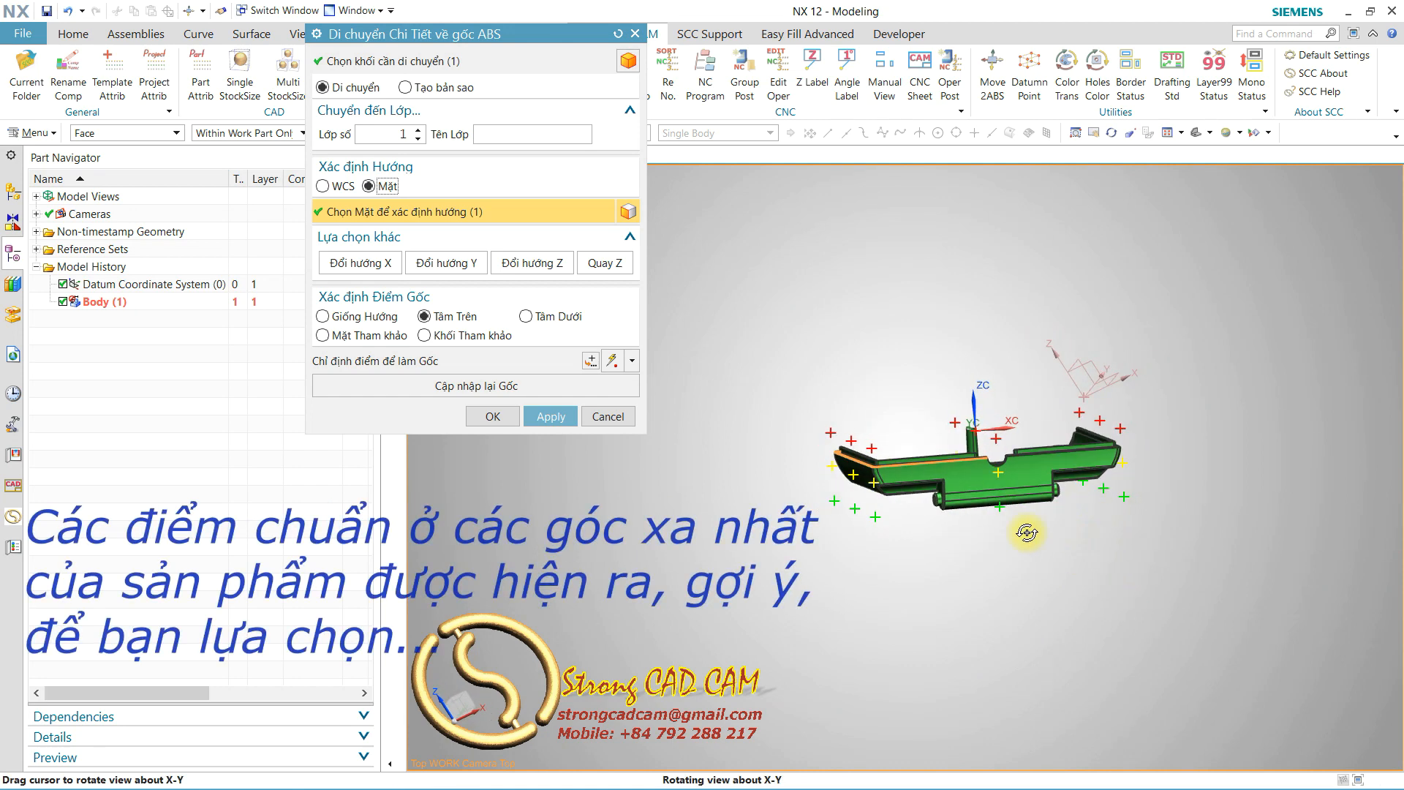
# Step: Try Giống Hướng and Tâm Trên as the origin options for the housing
pyautogui.click(370, 326)
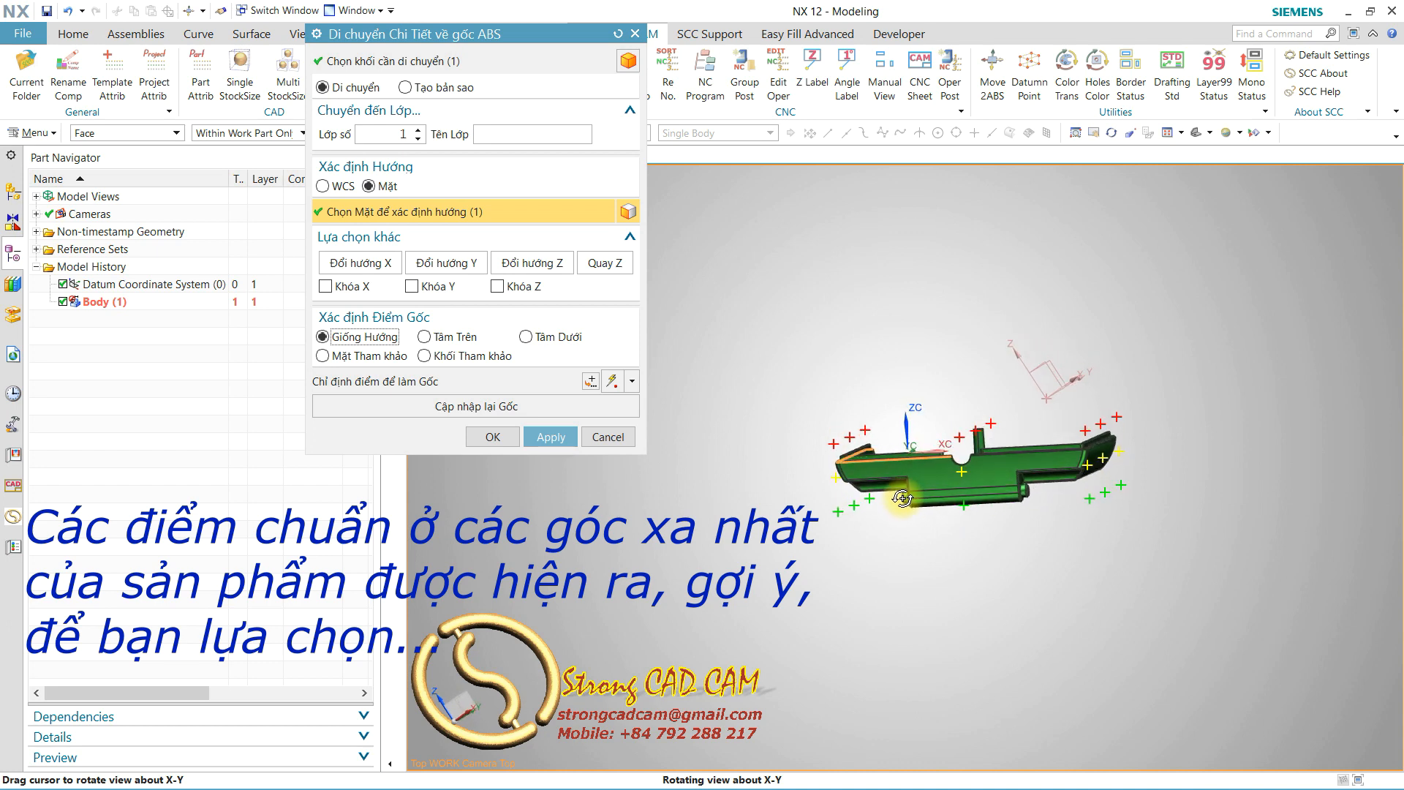
pyautogui.scroll(3, 915, 437)
pyautogui.moveTo(981, 407)
pyautogui.mouseDown(button='middle')
pyautogui.moveTo(996, 404)
pyautogui.moveTo(988, 416)
pyautogui.mouseUp(button='middle')
pyautogui.click(455, 336)
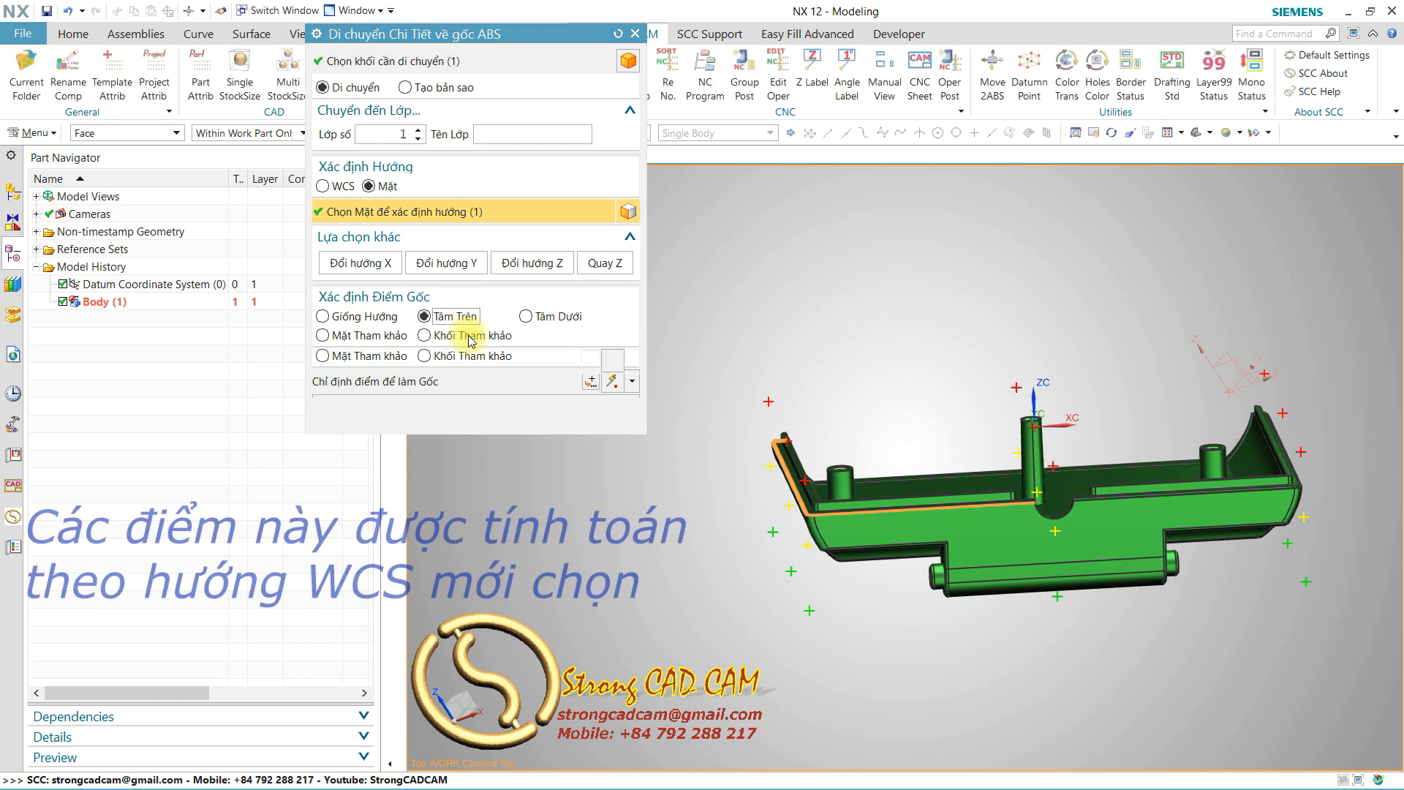
# Step: Set the origin to Tâm Dưới, reverse and rotate the axes about Z, and apply the move to ABS
pyautogui.click(548, 319)
pyautogui.moveTo(1050, 372); pyautogui.dragTo(1092, 326, button='middle')
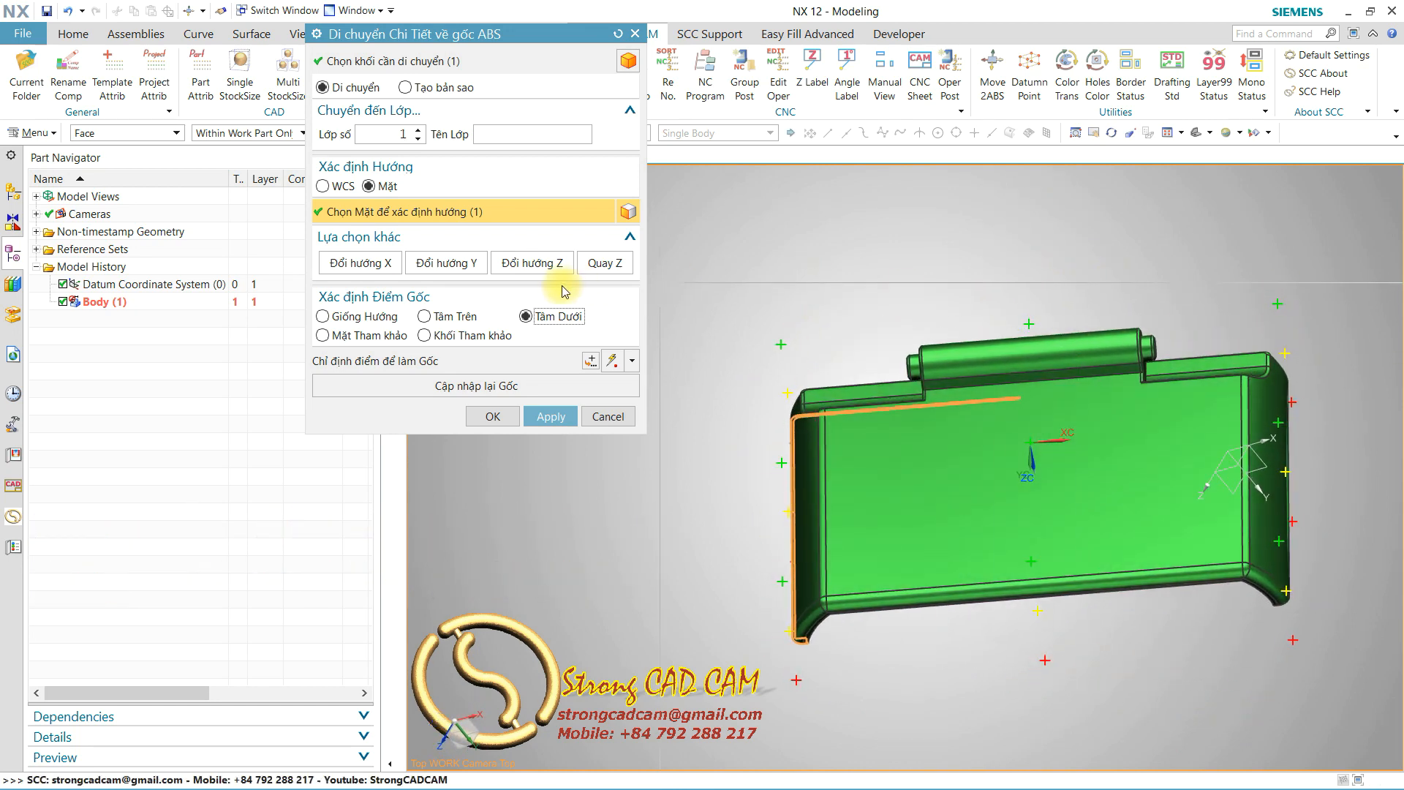
pyautogui.moveTo(1006, 499); pyautogui.dragTo(1083, 517, button='middle')
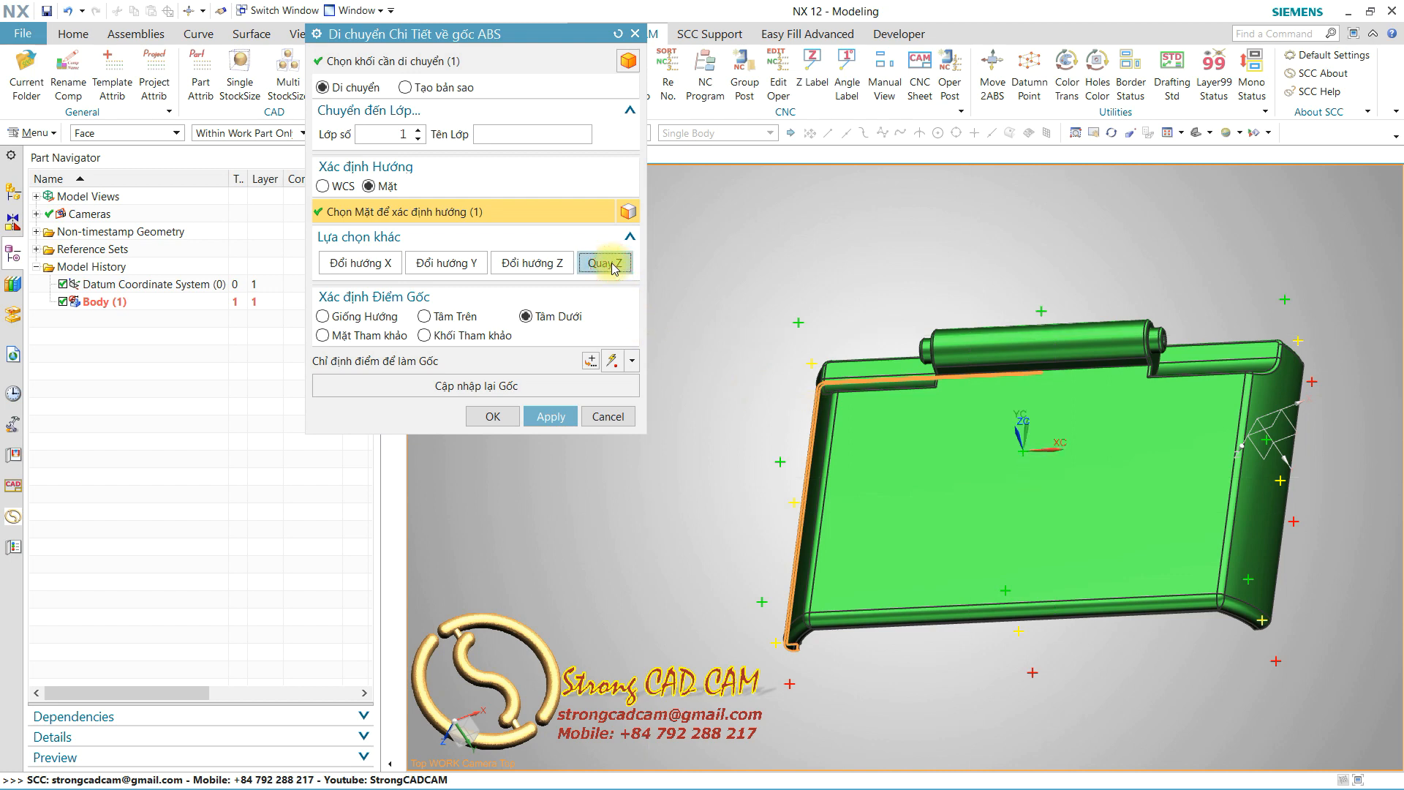
pyautogui.moveTo(920, 311); pyautogui.dragTo(936, 287, button='middle')
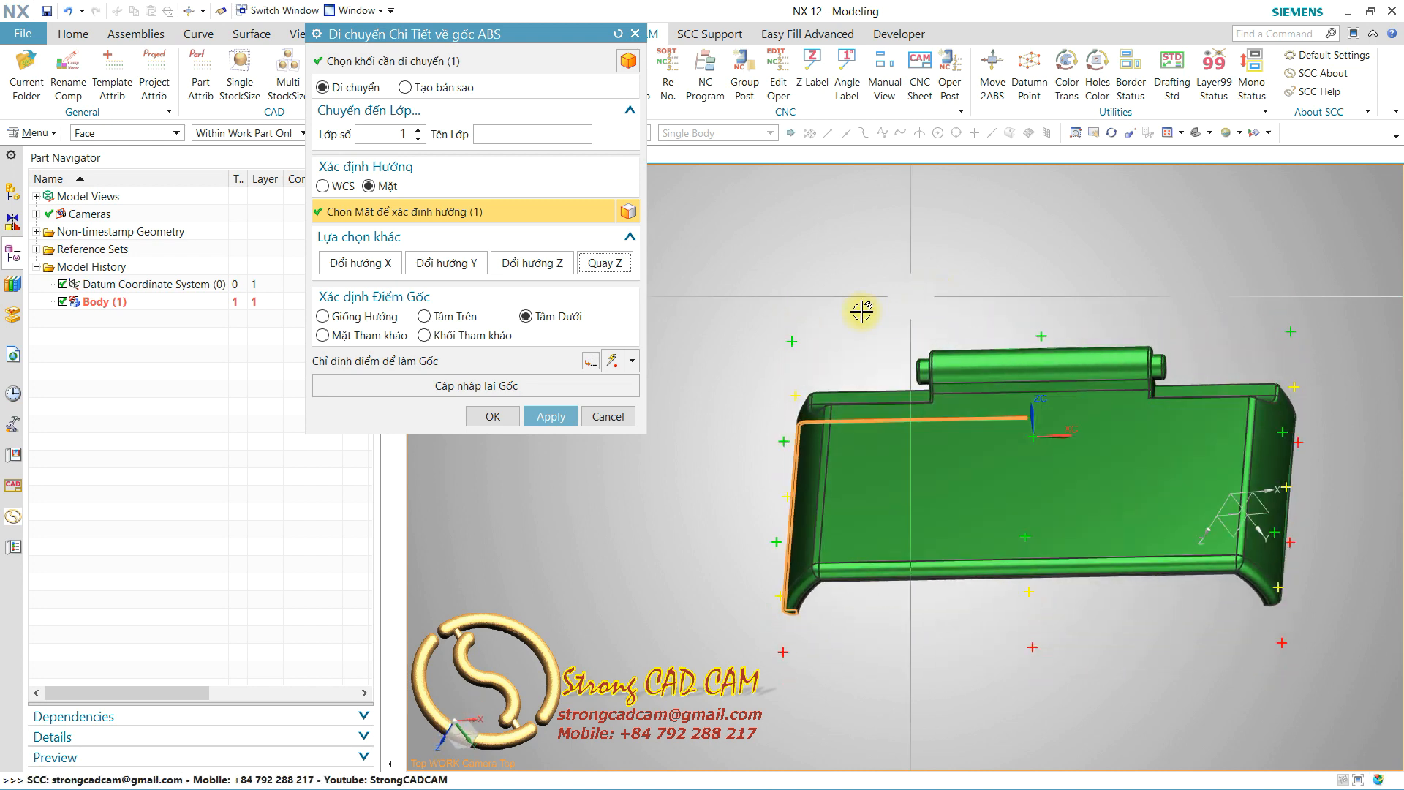
pyautogui.click(557, 416)
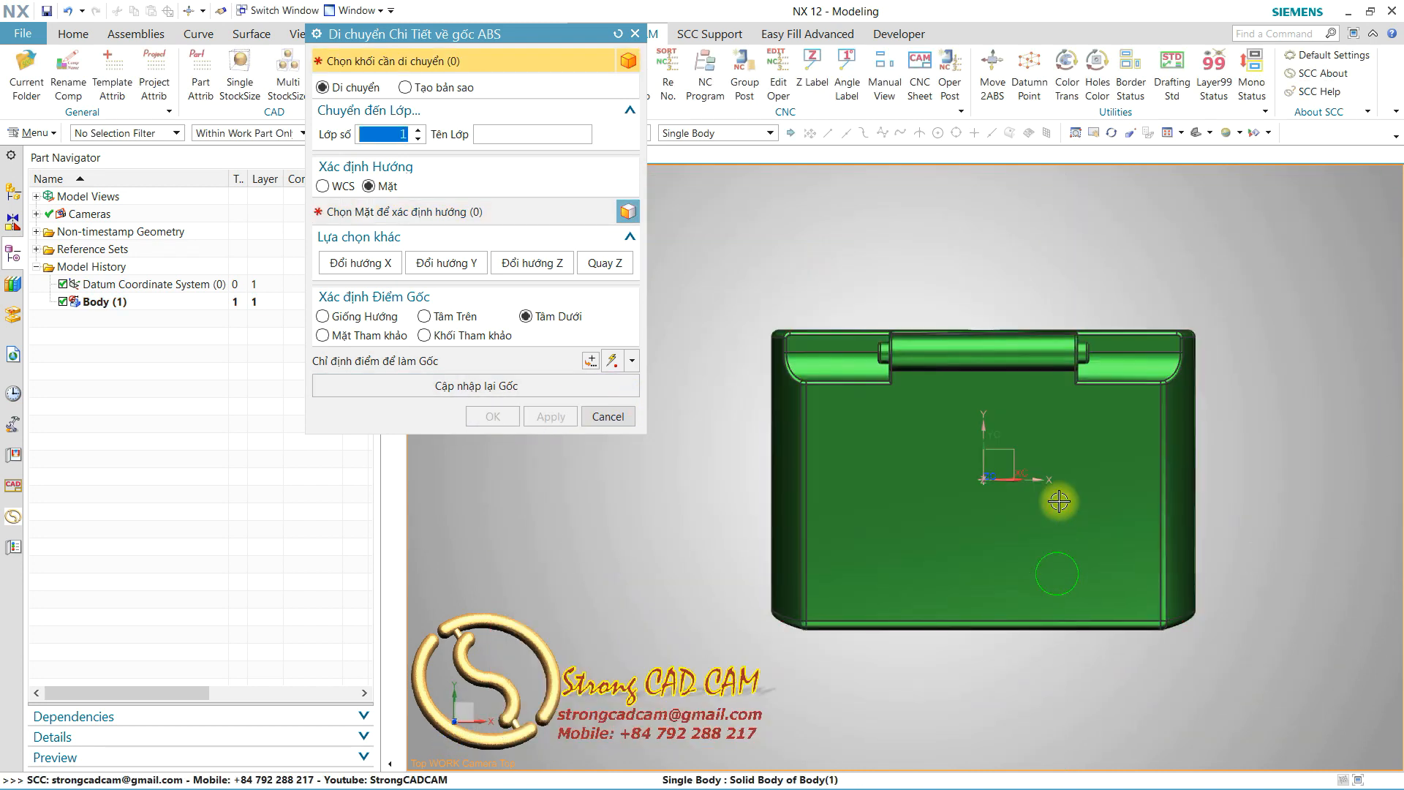
# Step: Inspect the moved housing from the front and side to check its position relative to the ABS origin
pyautogui.moveTo(1050, 492); pyautogui.dragTo(1053, 439, button='middle')
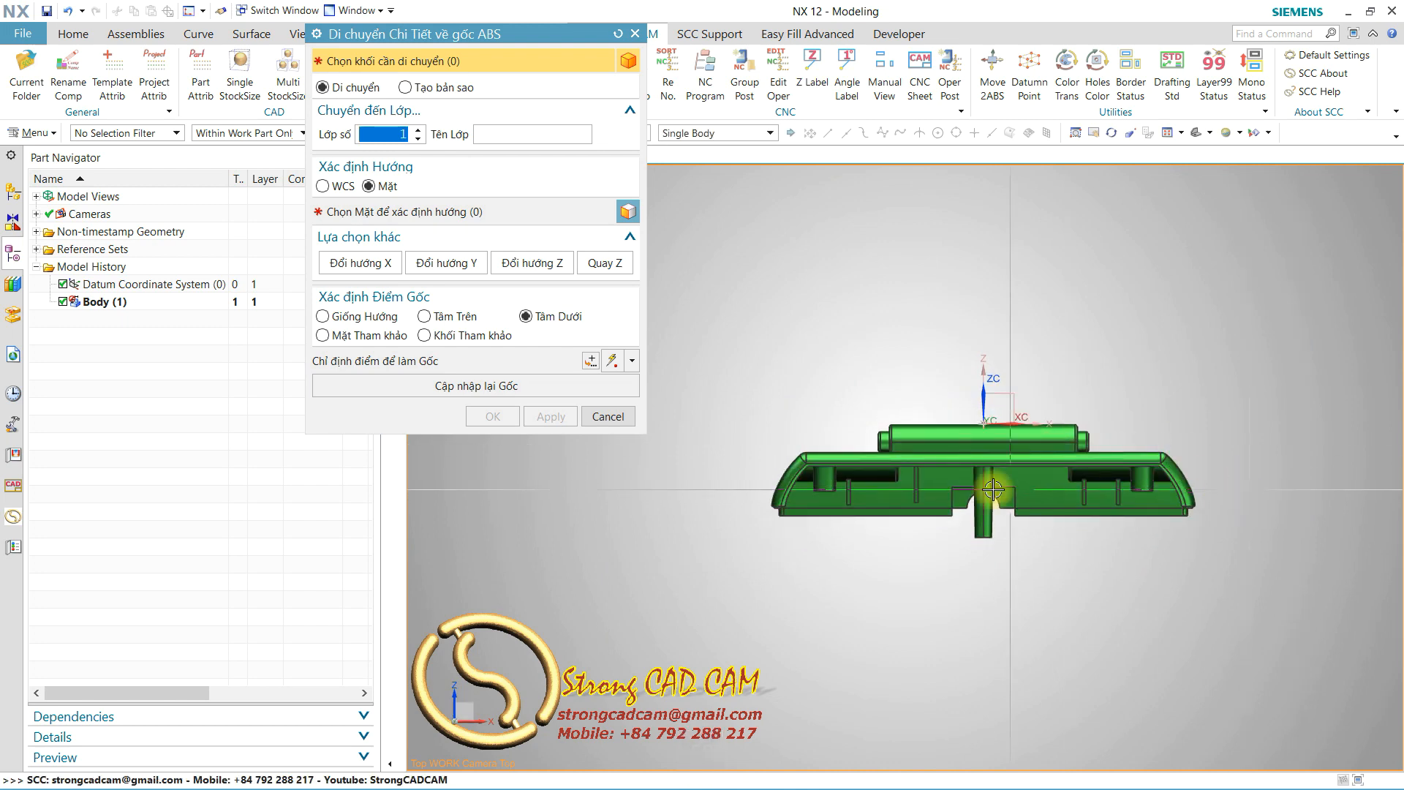
pyautogui.scroll(5, 962, 420)
pyautogui.scroll(-5, 965, 438)
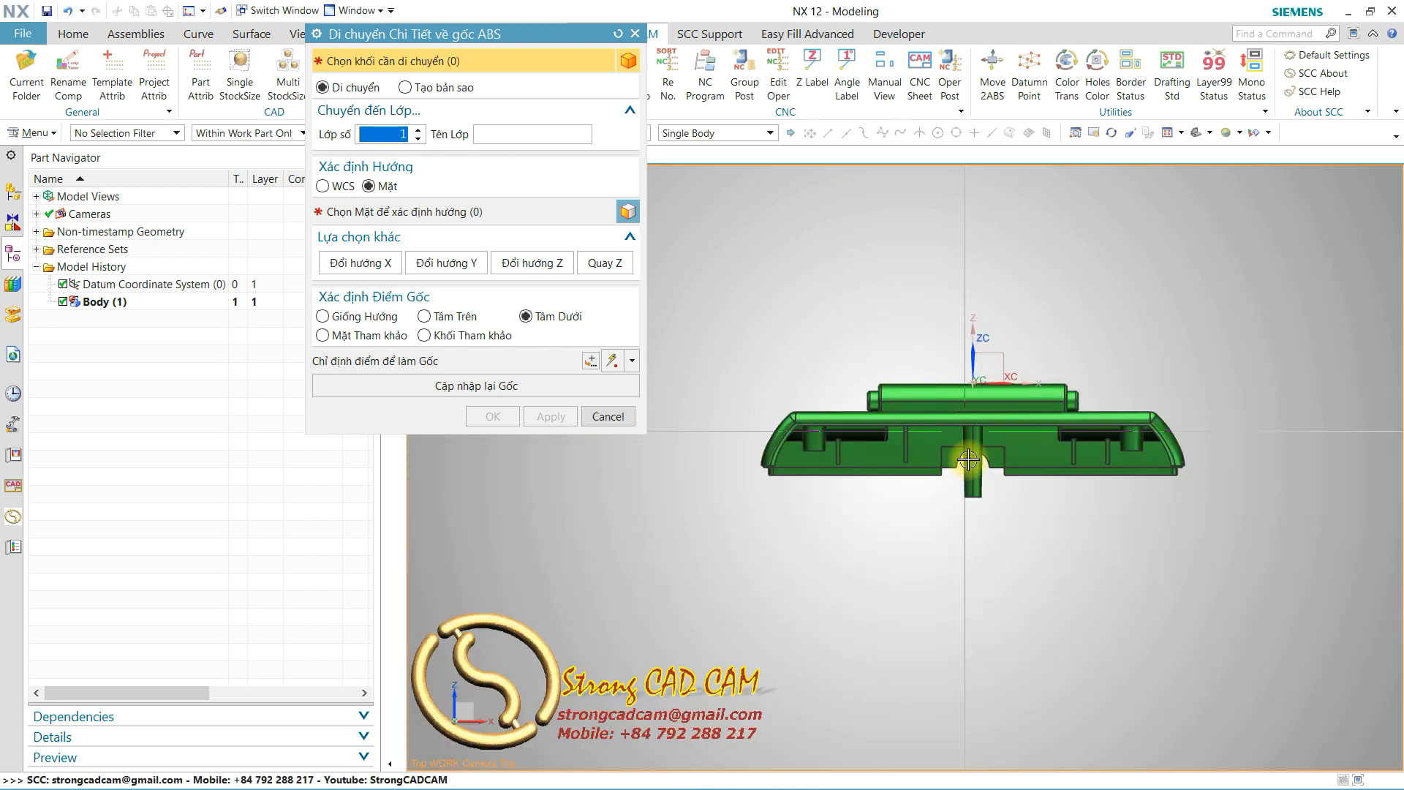
pyautogui.moveTo(1086, 552); pyautogui.dragTo(1205, 551, button='middle')
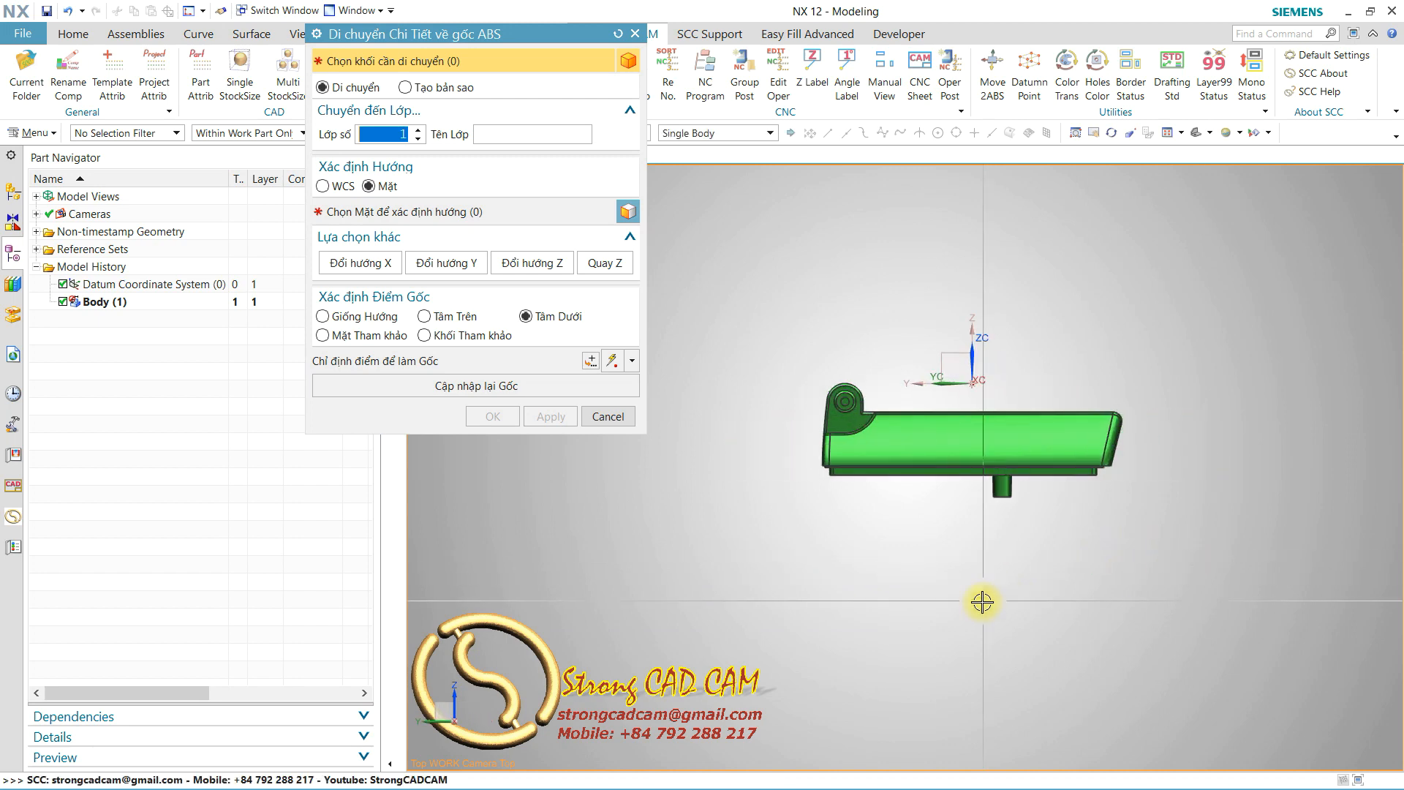
pyautogui.moveTo(1092, 580); pyautogui.dragTo(951, 439, button='middle')
pyautogui.press('F8')
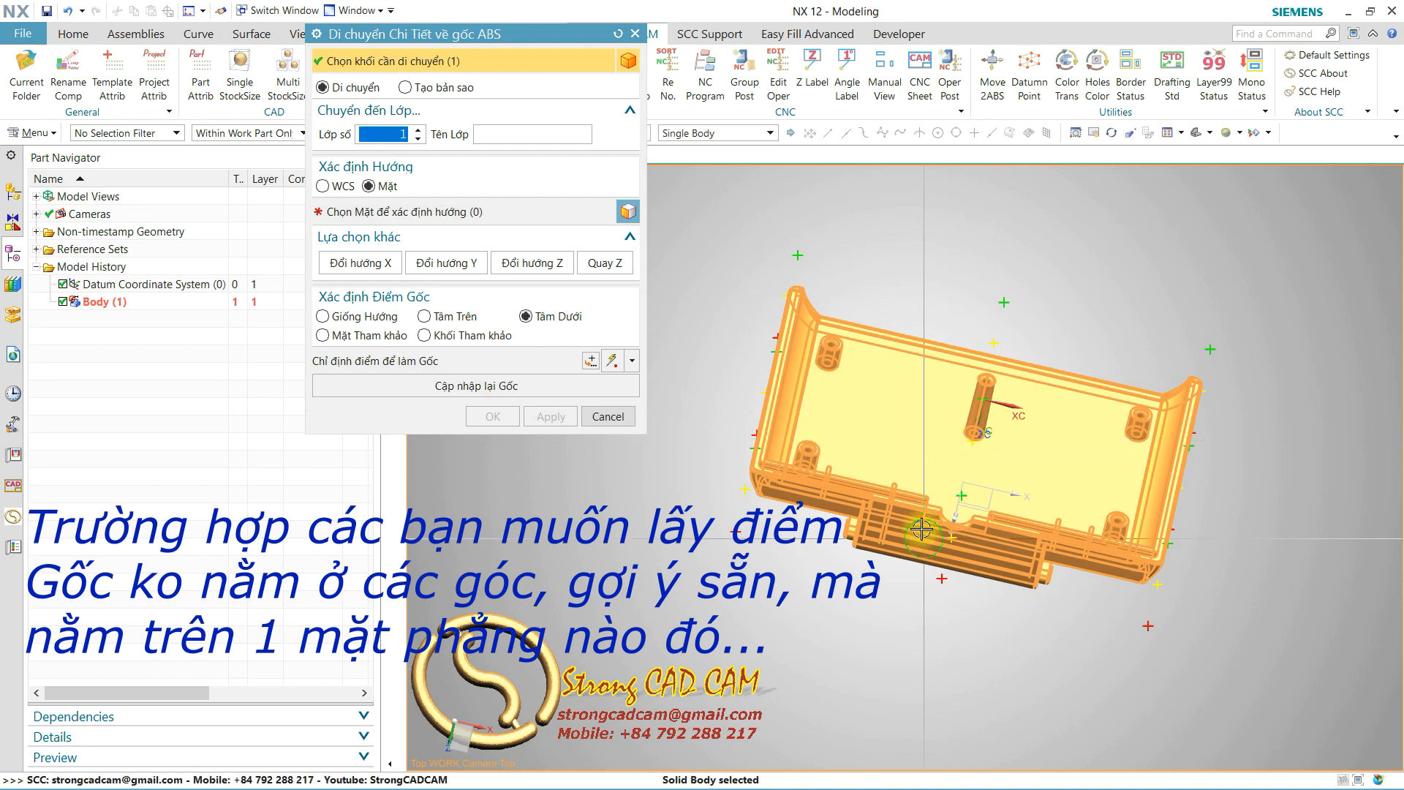
# Step: Select Body (1) for another move and define its orientation from the narrow rim ledge face beside the semicircular notch
pyautogui.middleClick(923, 534)
pyautogui.scroll(4, 794, 285)
pyautogui.moveTo(800, 288)
pyautogui.mouseDown(button='middle')
pyautogui.moveTo(805, 360)
pyautogui.moveTo(815, 290)
pyautogui.mouseUp(button='middle')
pyautogui.scroll(-4, 816, 288)
pyautogui.moveTo(1038, 500); pyautogui.dragTo(943, 572, button='middle')
pyautogui.scroll(2, 942, 574)
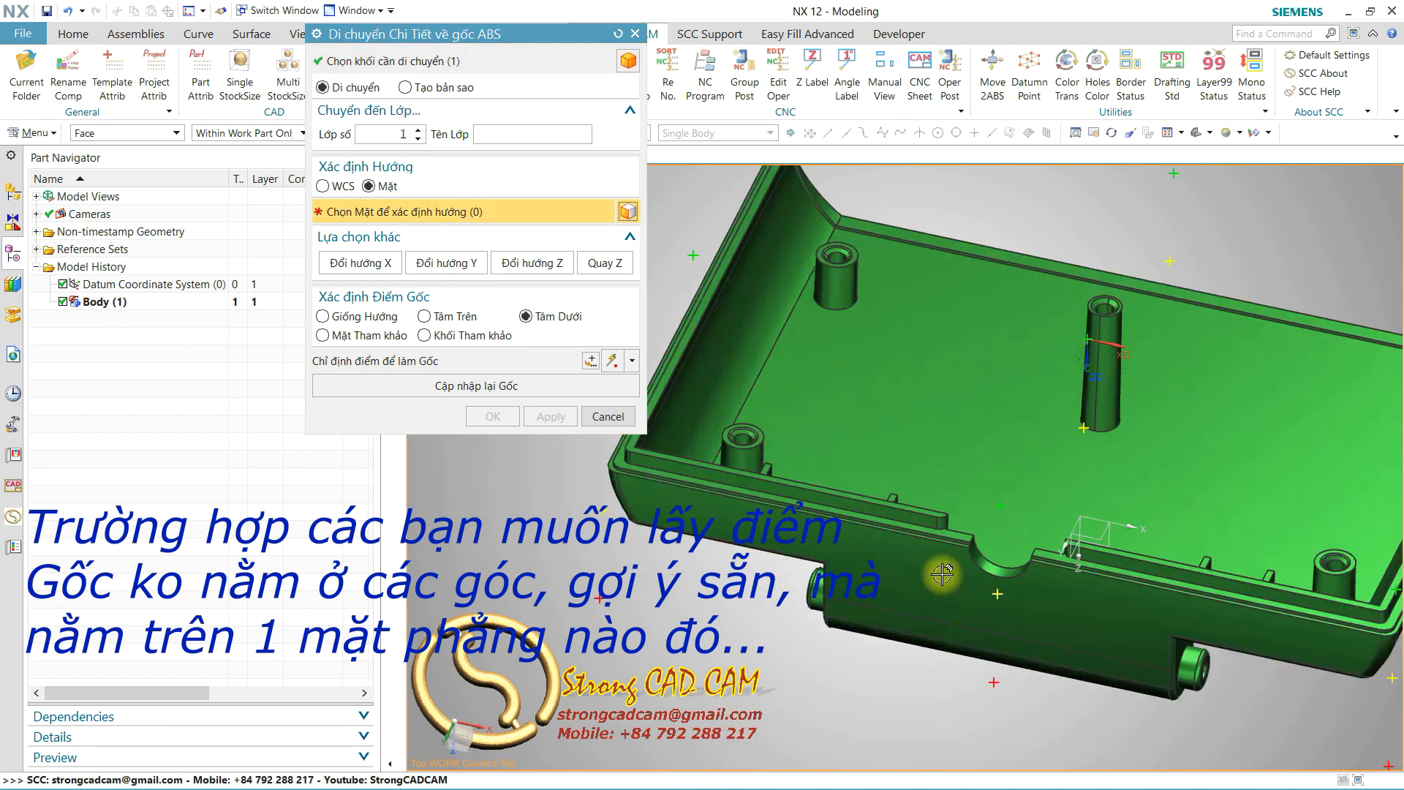
pyautogui.scroll(3, 942, 574)
pyautogui.click(975, 516)
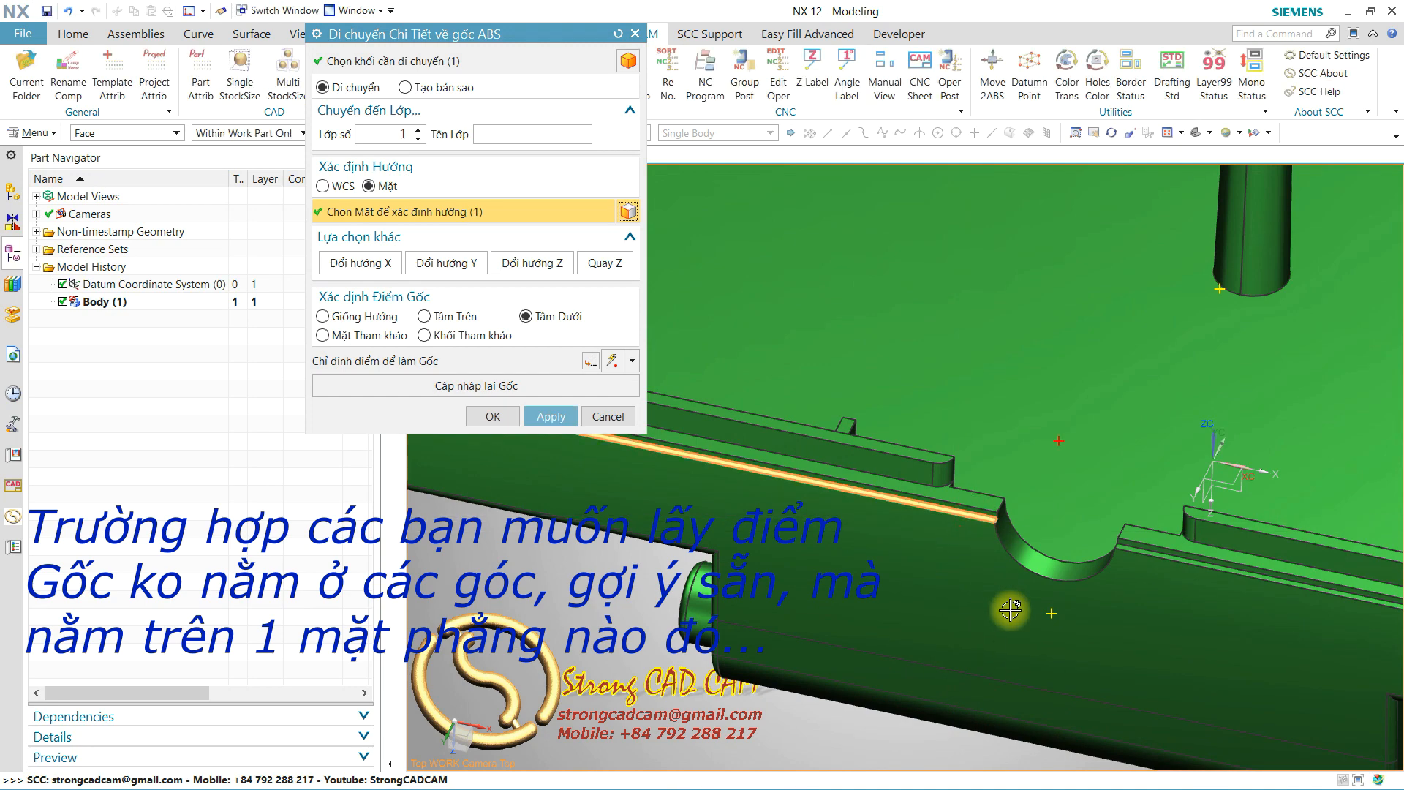
# Step: Set the origin to Giống Hướng and lock the Z value with Khóa Z
pyautogui.scroll(-4, 976, 515)
pyautogui.moveTo(975, 516); pyautogui.dragTo(922, 485, button='middle')
pyautogui.scroll(-3, 922, 486)
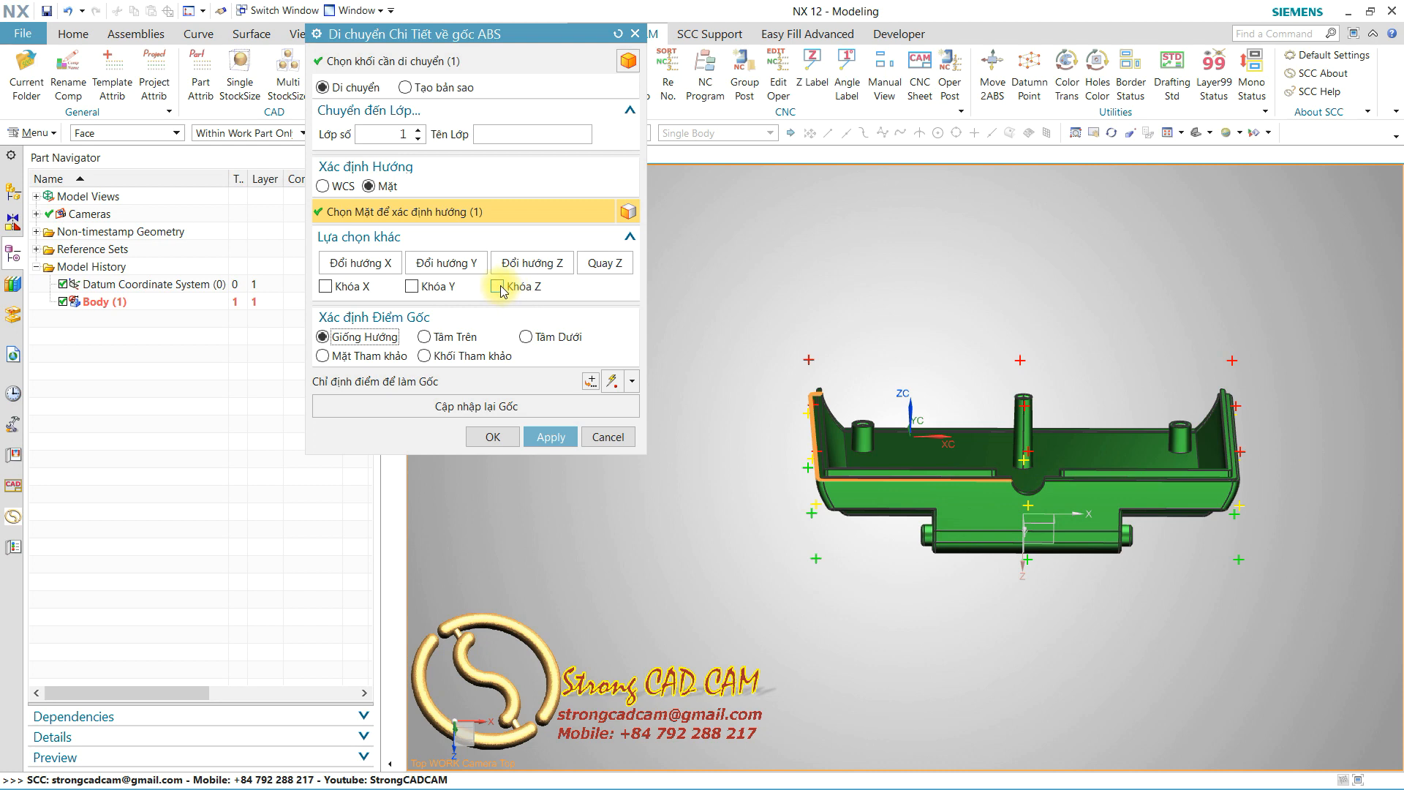
pyautogui.moveTo(743, 480); pyautogui.dragTo(710, 500, button='middle')
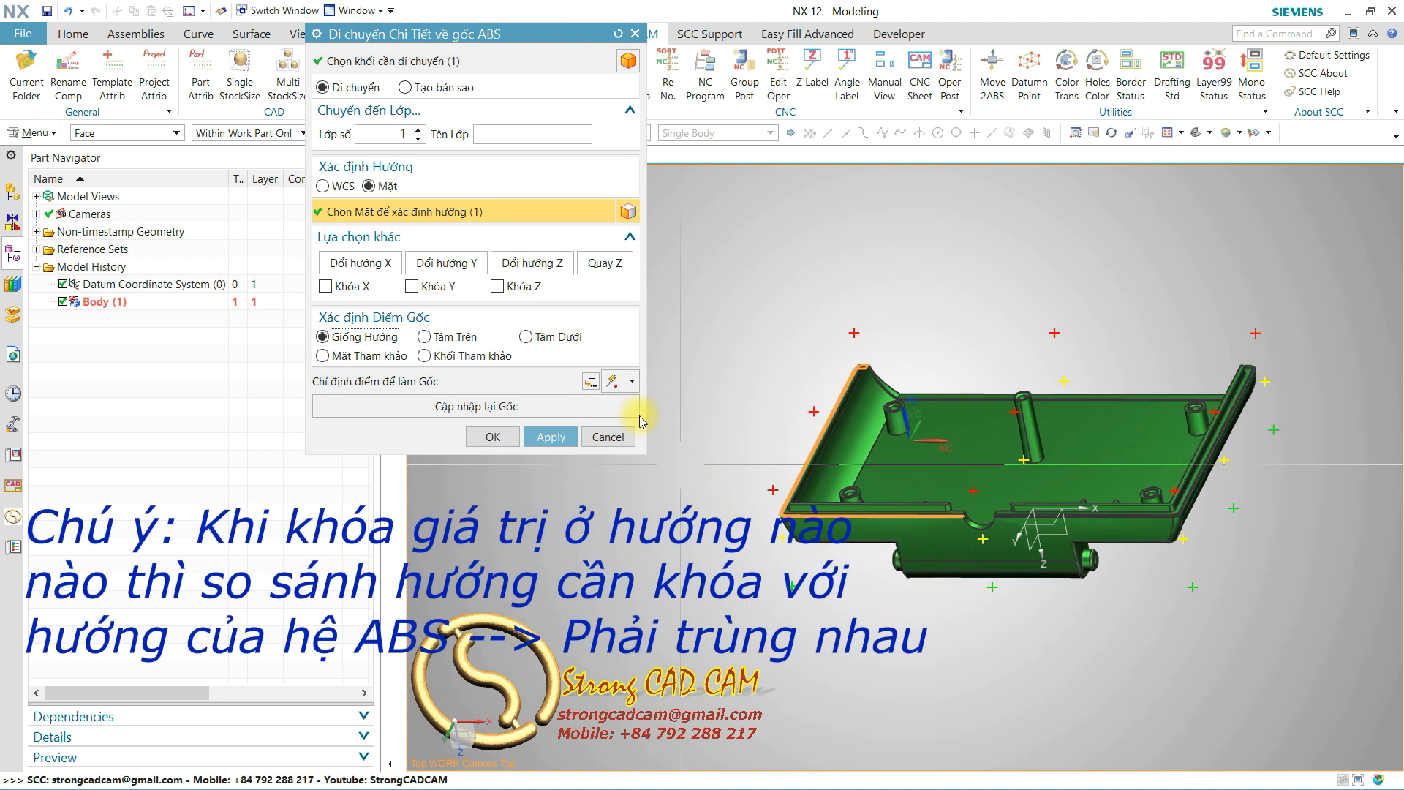
pyautogui.moveTo(881, 392); pyautogui.dragTo(983, 559, button='middle')
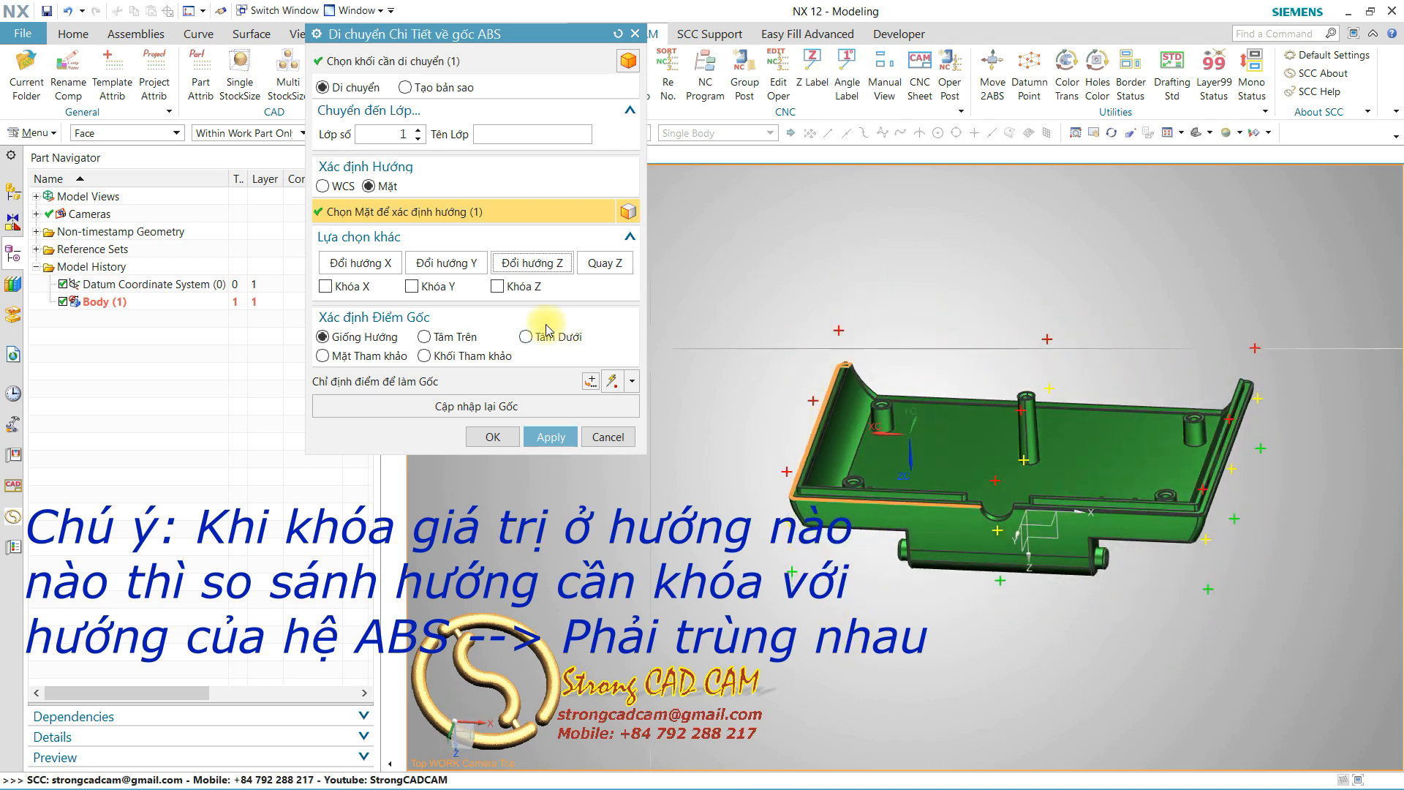
pyautogui.click(504, 287)
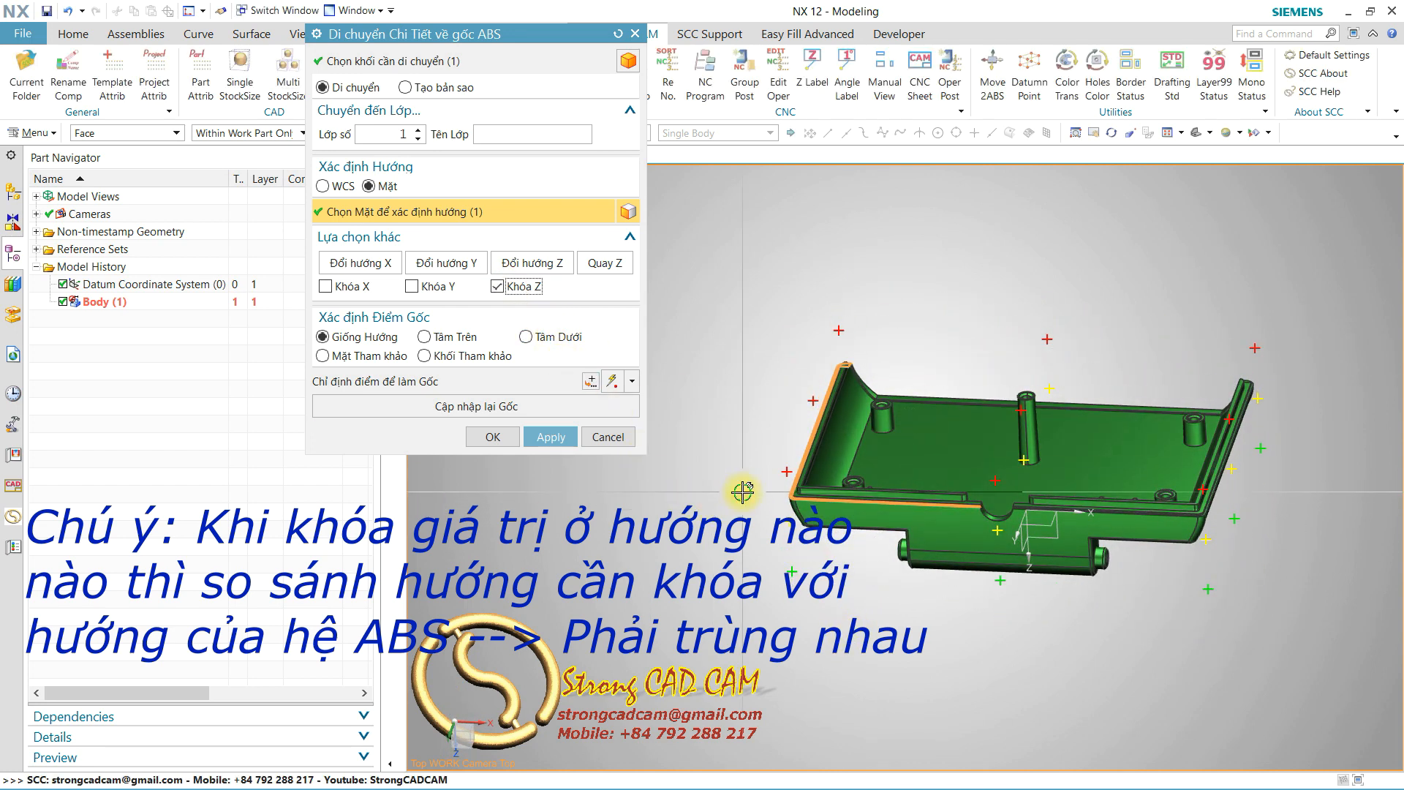
pyautogui.middleClick(695, 465)
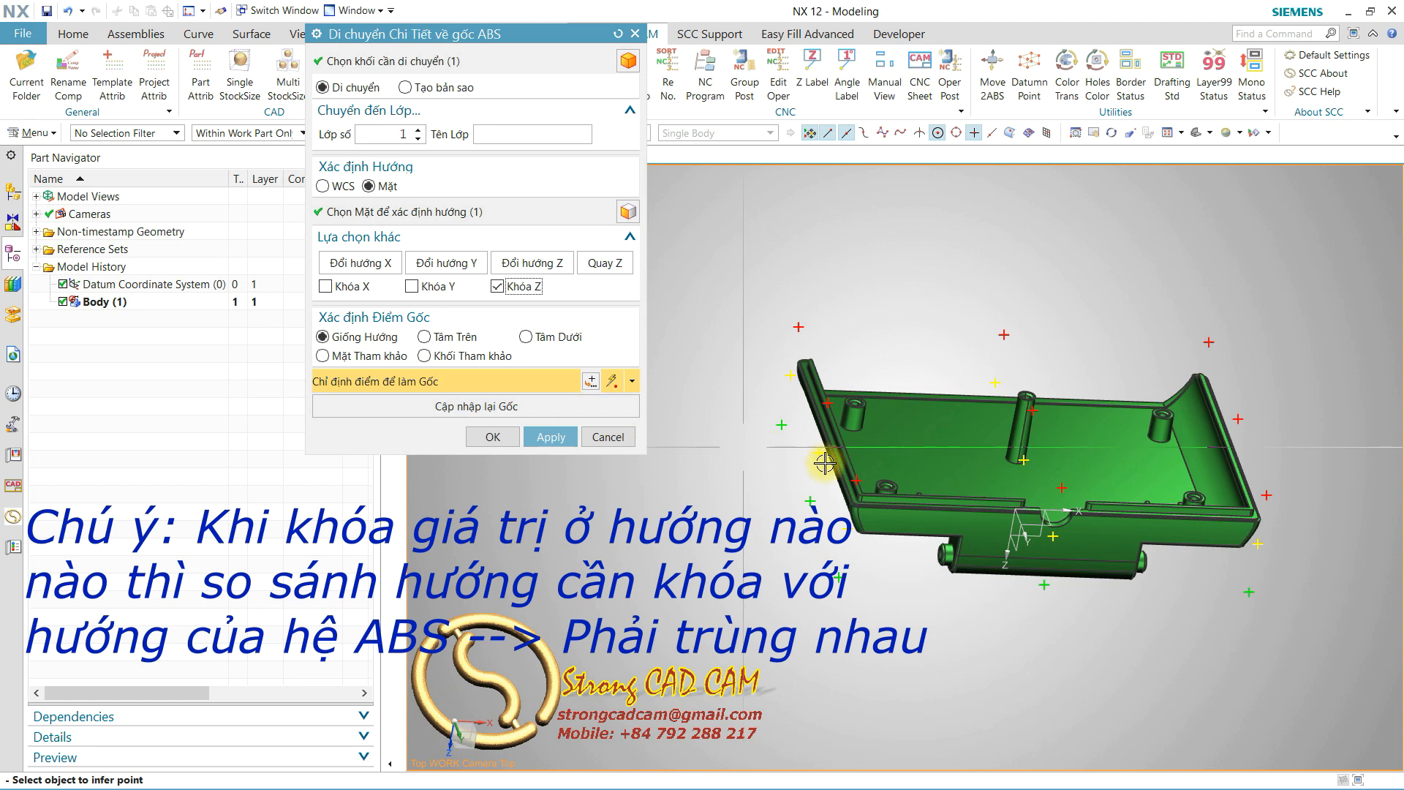
# Step: Specify the suggested centre point at the central boss's tip as the origin, reverse Z, and apply the move
pyautogui.moveTo(1073, 466); pyautogui.dragTo(1042, 412, button='middle')
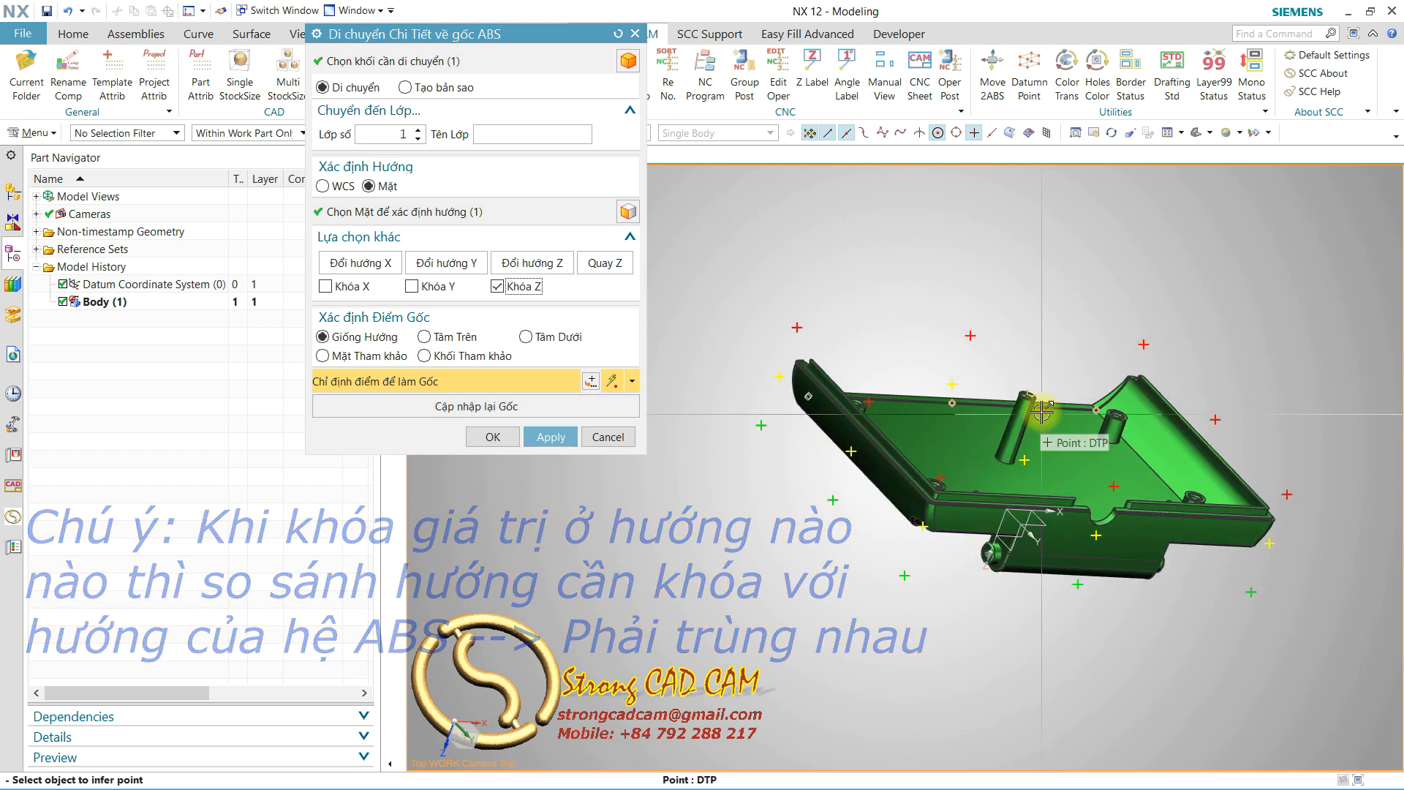
pyautogui.click(1041, 412)
pyautogui.moveTo(1053, 468); pyautogui.dragTo(892, 497, button='middle')
pyautogui.scroll(5, 955, 461)
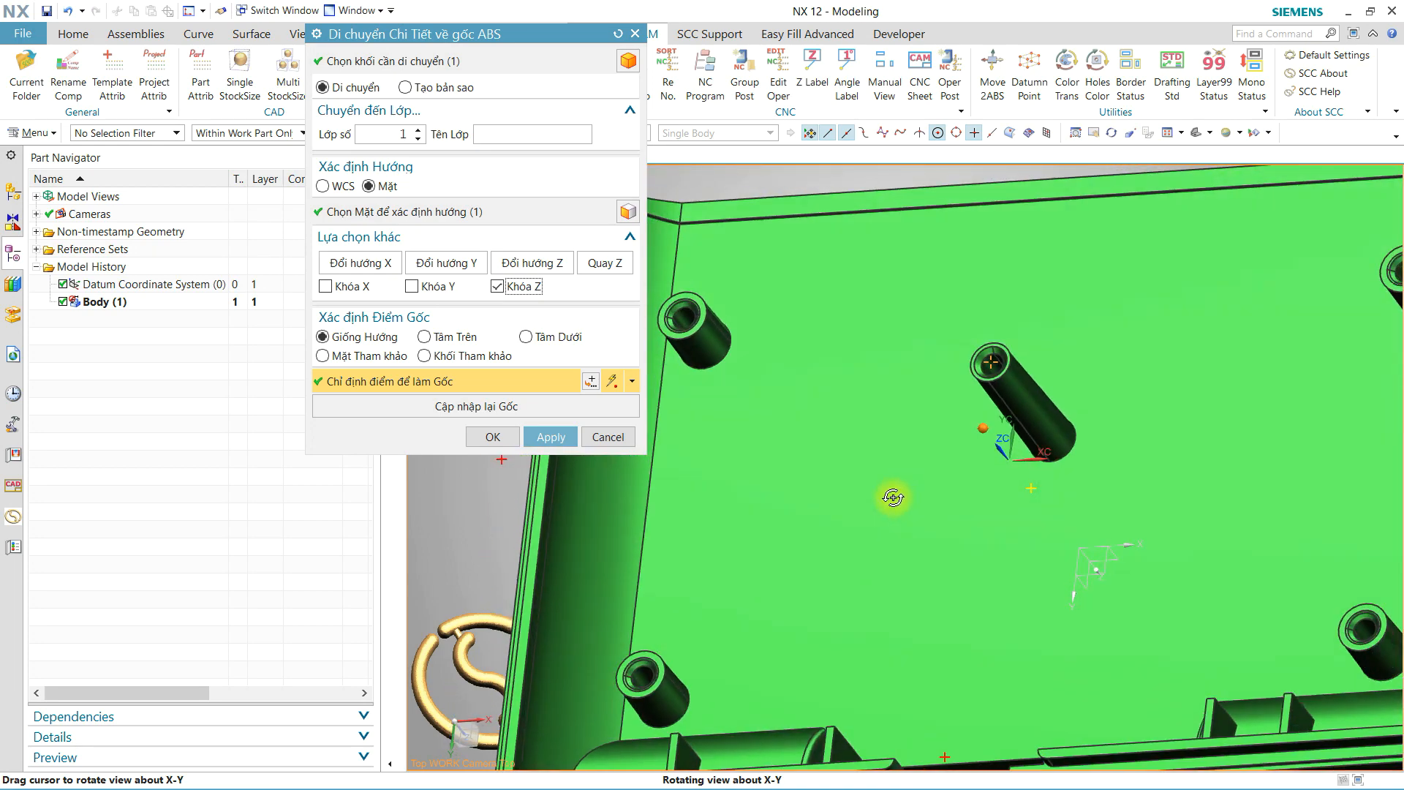
pyautogui.scroll(-6, 928, 411)
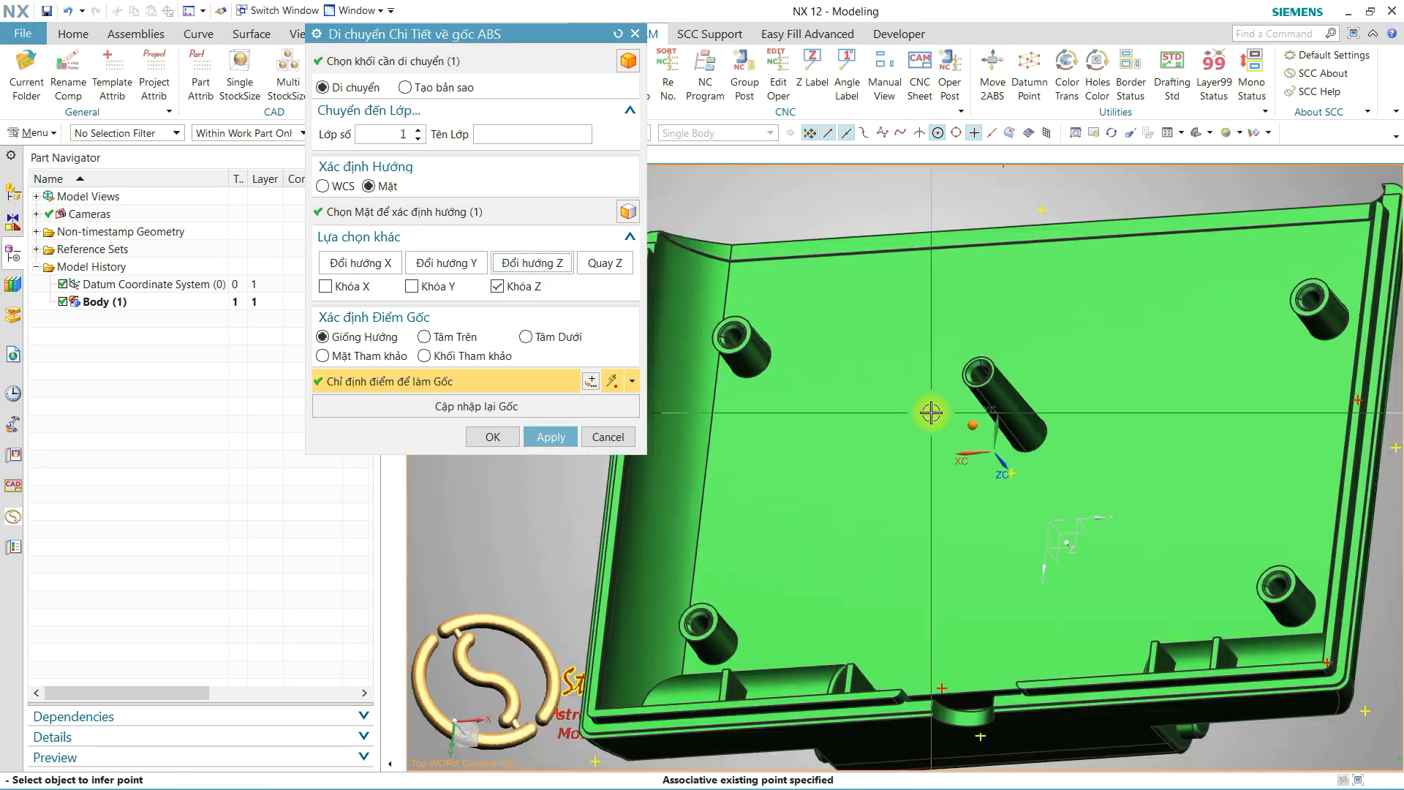
pyautogui.moveTo(909, 385); pyautogui.dragTo(876, 524, button='middle')
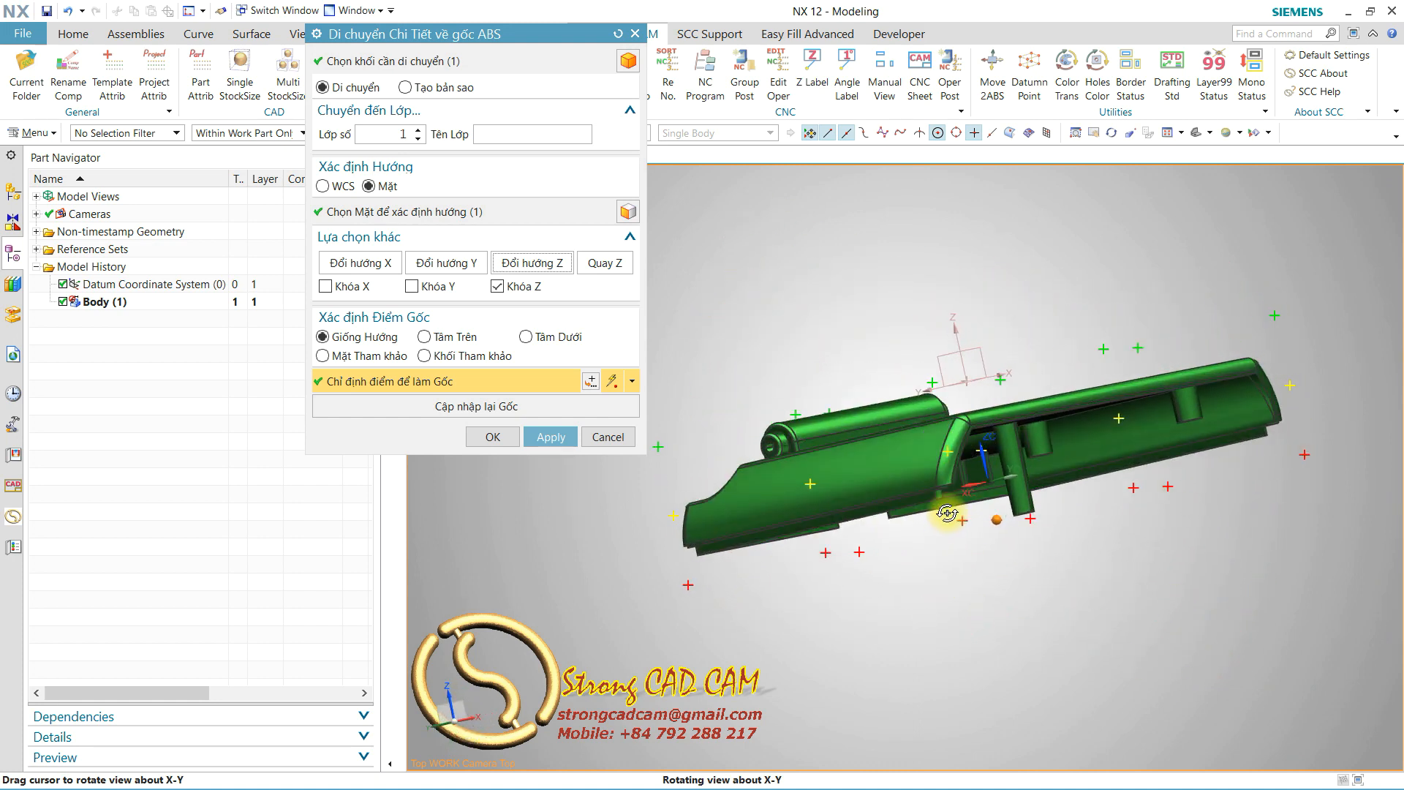
pyautogui.moveTo(1132, 589); pyautogui.dragTo(1130, 630, button='middle')
pyautogui.click(576, 439)
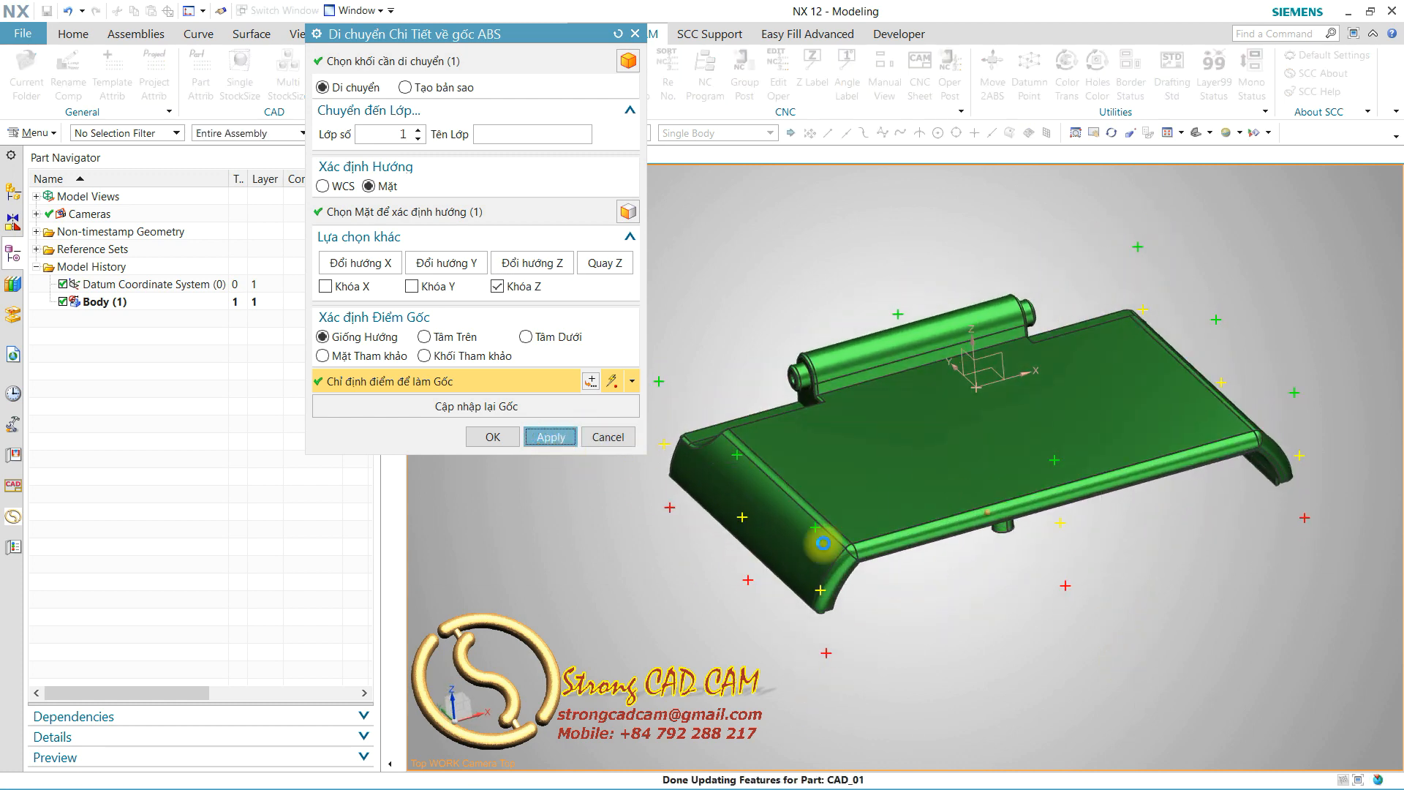
# Step: Inspect the moved housing from above and the front to check the origin against the central boss and rim face
pyautogui.scroll(-5, 1075, 516)
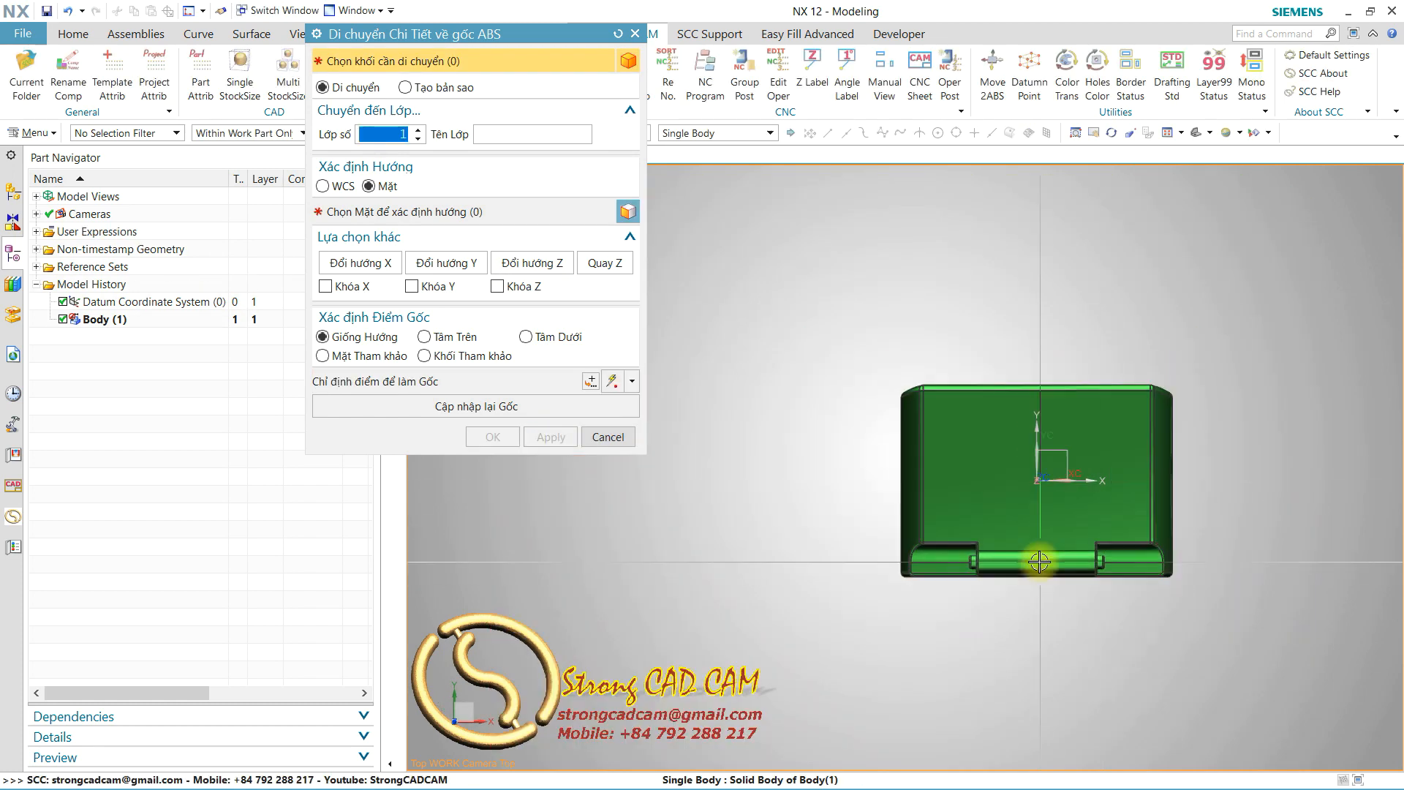
pyautogui.moveTo(1044, 564); pyautogui.dragTo(1035, 453, button='middle')
pyautogui.scroll(8, 1023, 504)
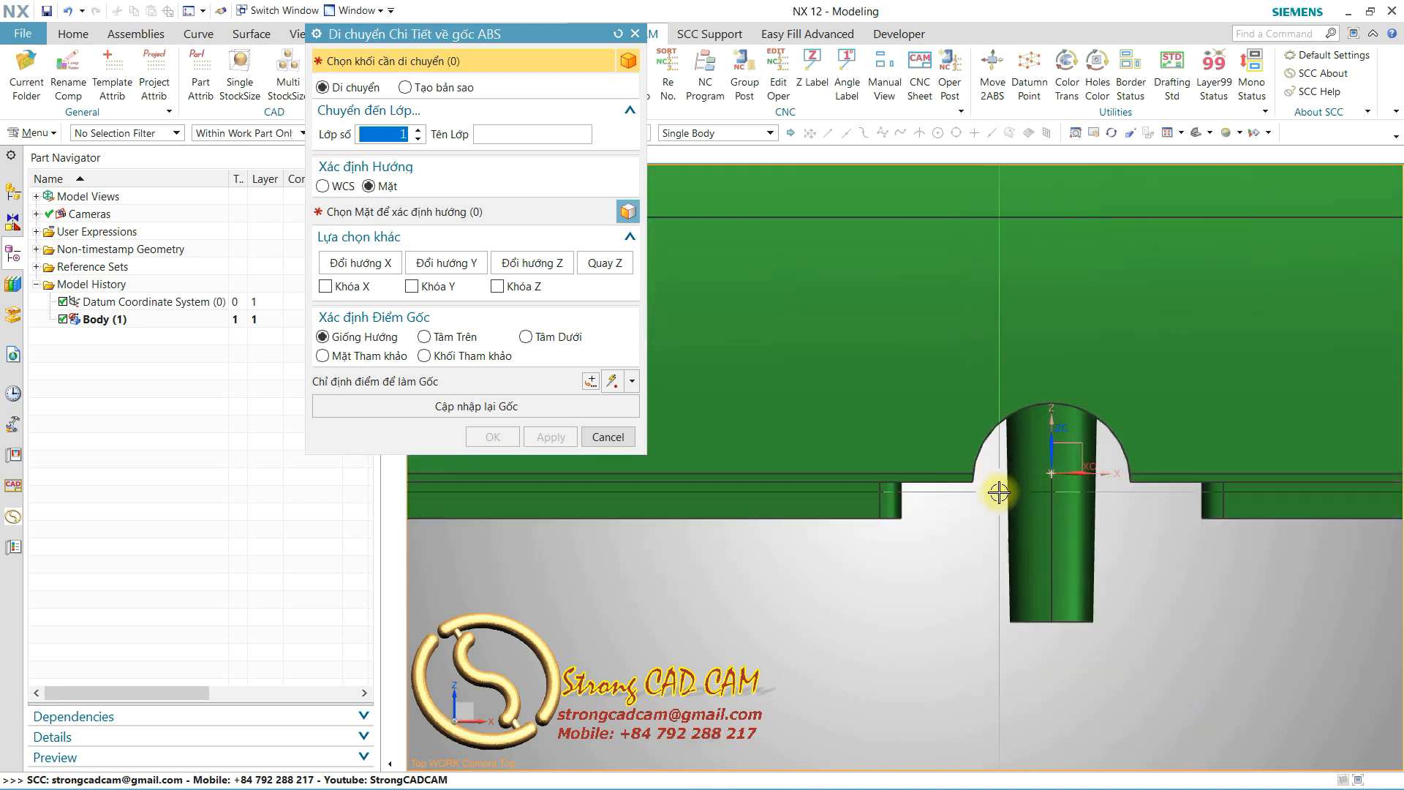
pyautogui.scroll(2, 999, 493)
pyautogui.moveTo(992, 463); pyautogui.dragTo(929, 559, button='middle')
pyautogui.scroll(-10, 1059, 402)
pyautogui.press('F8')
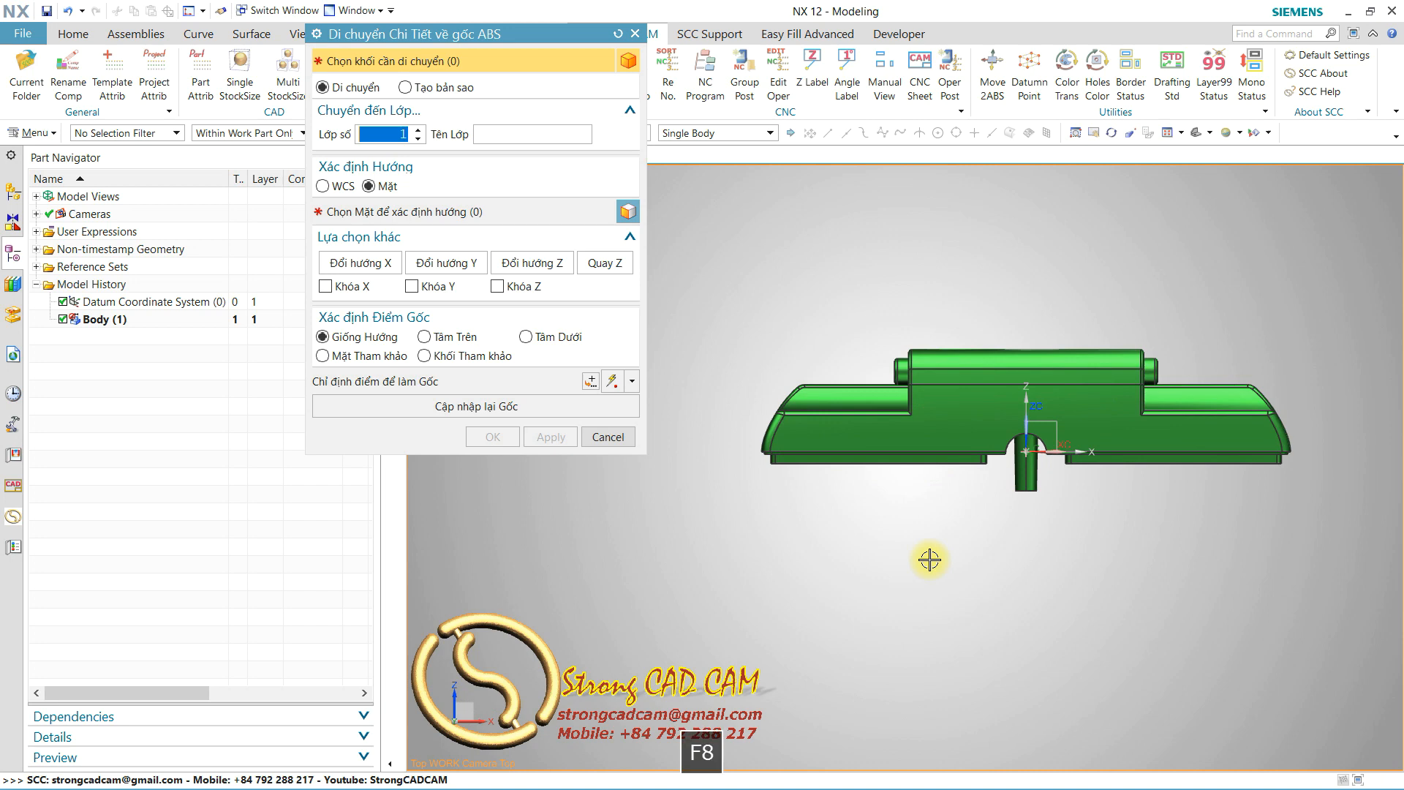
pyautogui.moveTo(930, 559); pyautogui.dragTo(922, 503, button='middle')
pyautogui.press('F8')
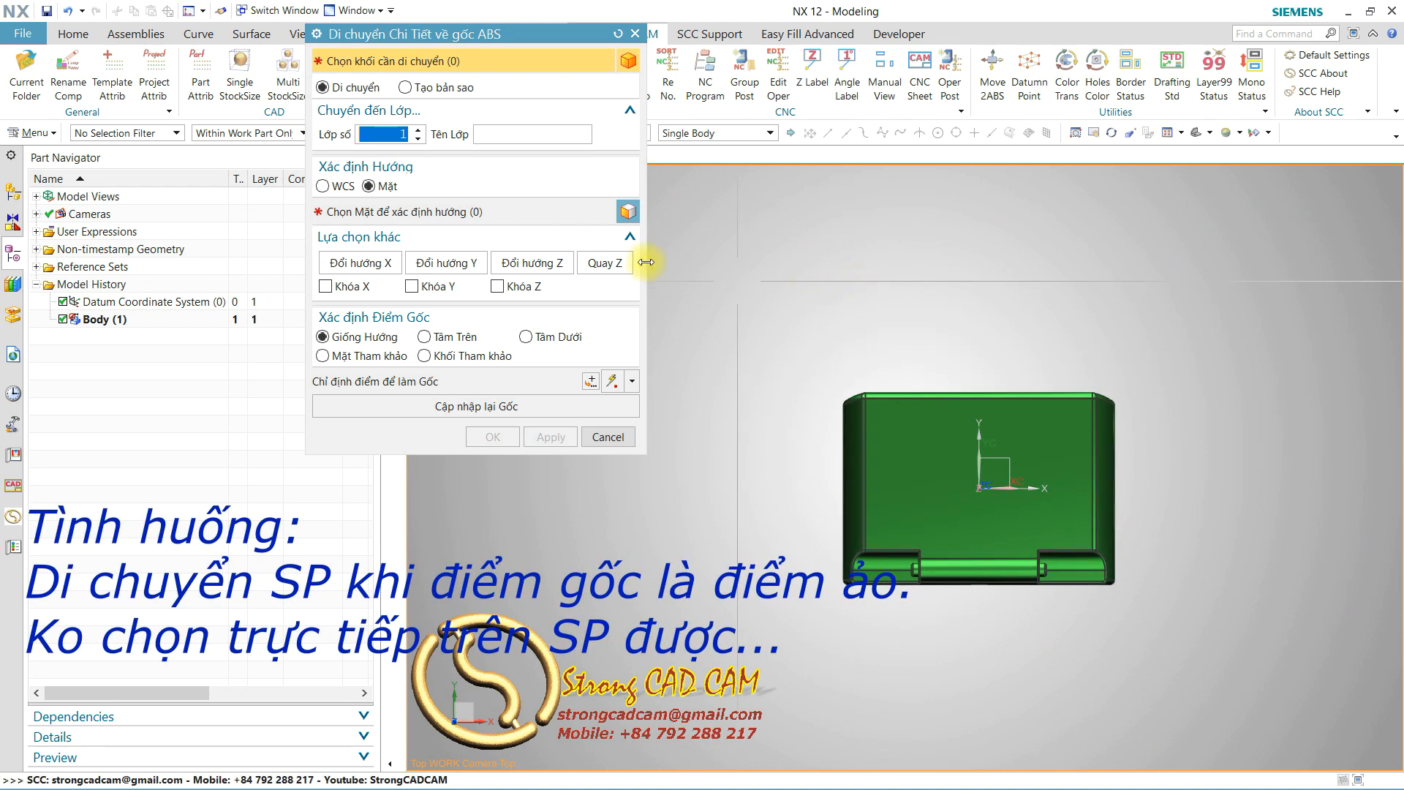
pyautogui.press('F8')
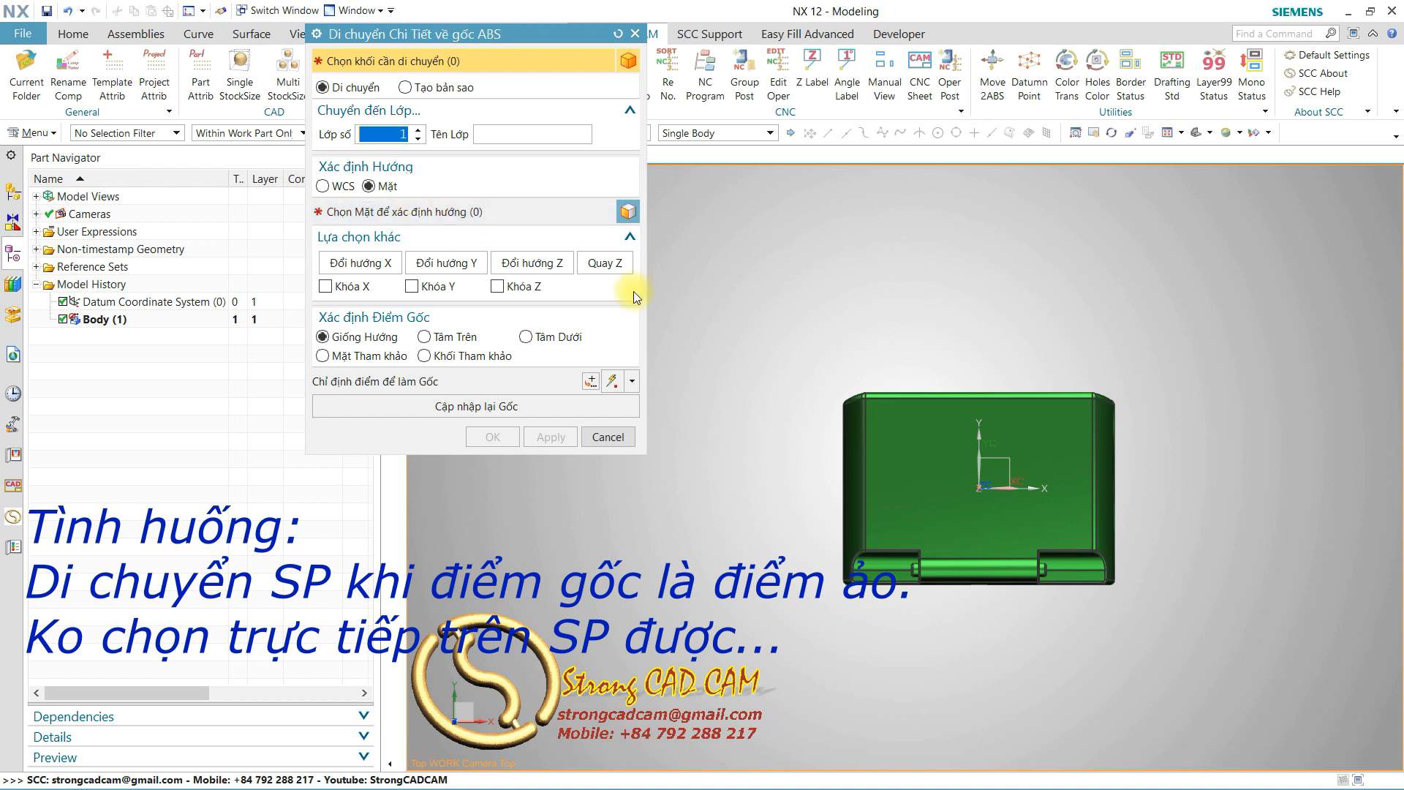
# Step: Select the housing body, choose Tạo bản sao to create a copy, and set its orientation to WCS
pyautogui.click(898, 448)
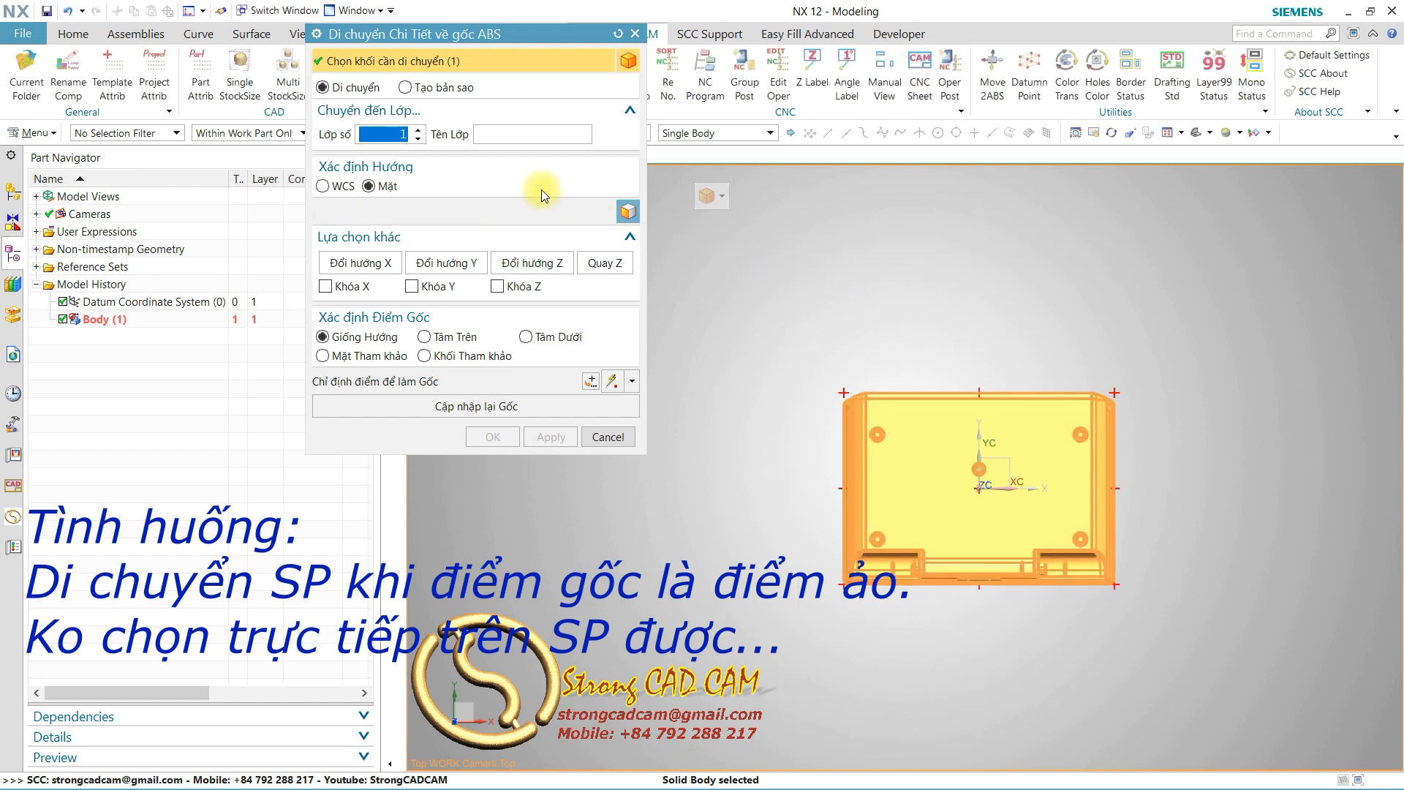
pyautogui.click(437, 87)
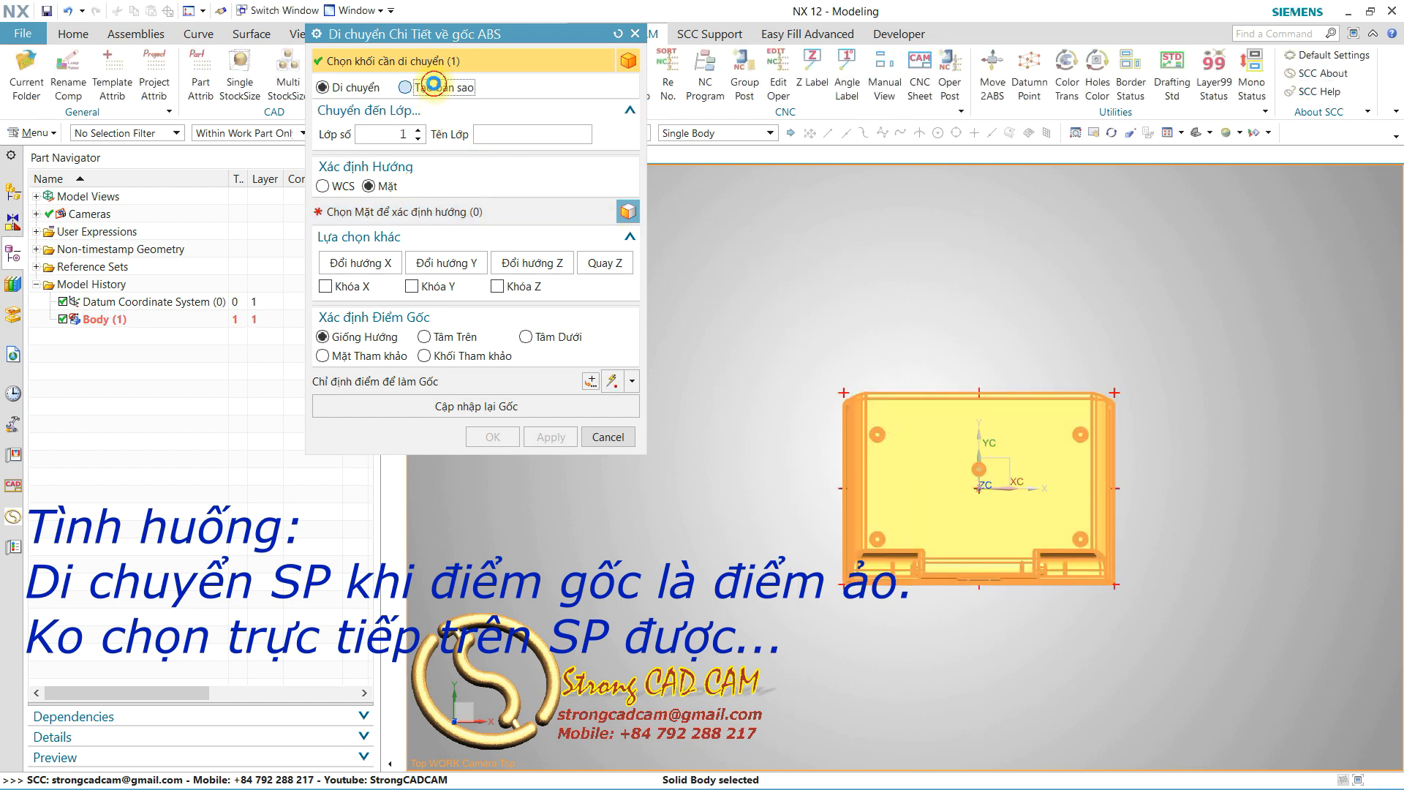
pyautogui.click(323, 186)
# Step: Specify the suggested midpoint of the bounding box's upper left edge as origin and apply the copy to layer 2 named Backup
pyautogui.moveTo(840, 458); pyautogui.dragTo(815, 370, button='middle')
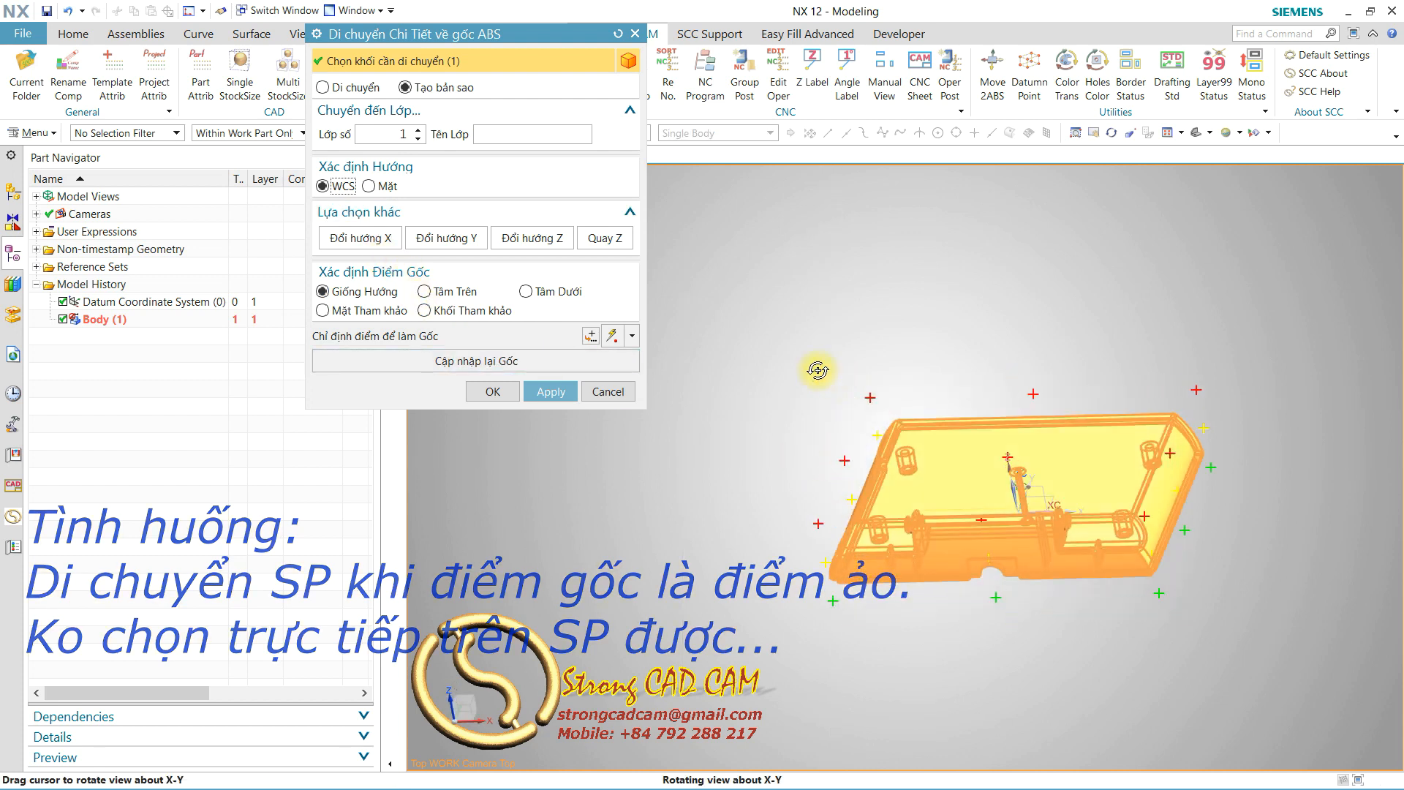
pyautogui.click(406, 337)
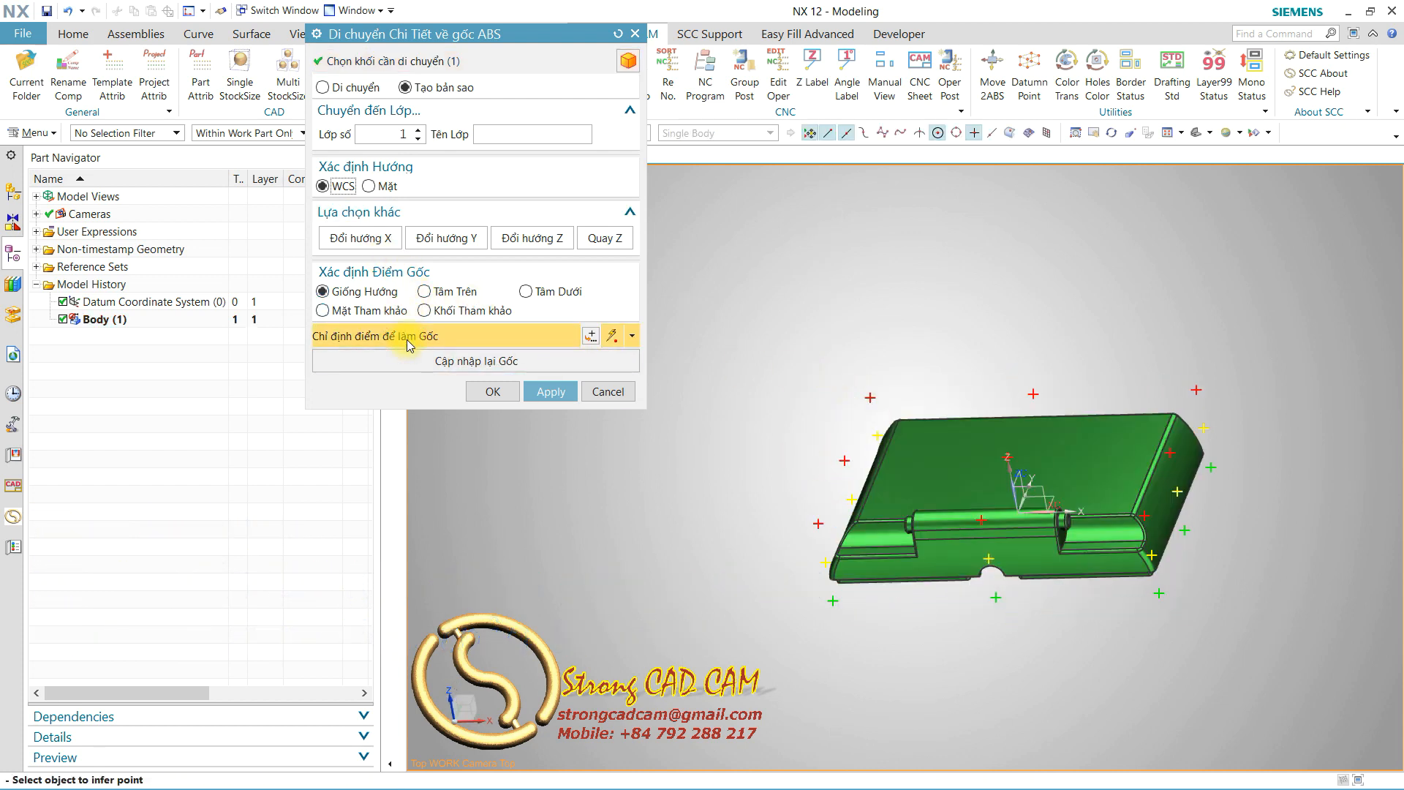
pyautogui.click(844, 459)
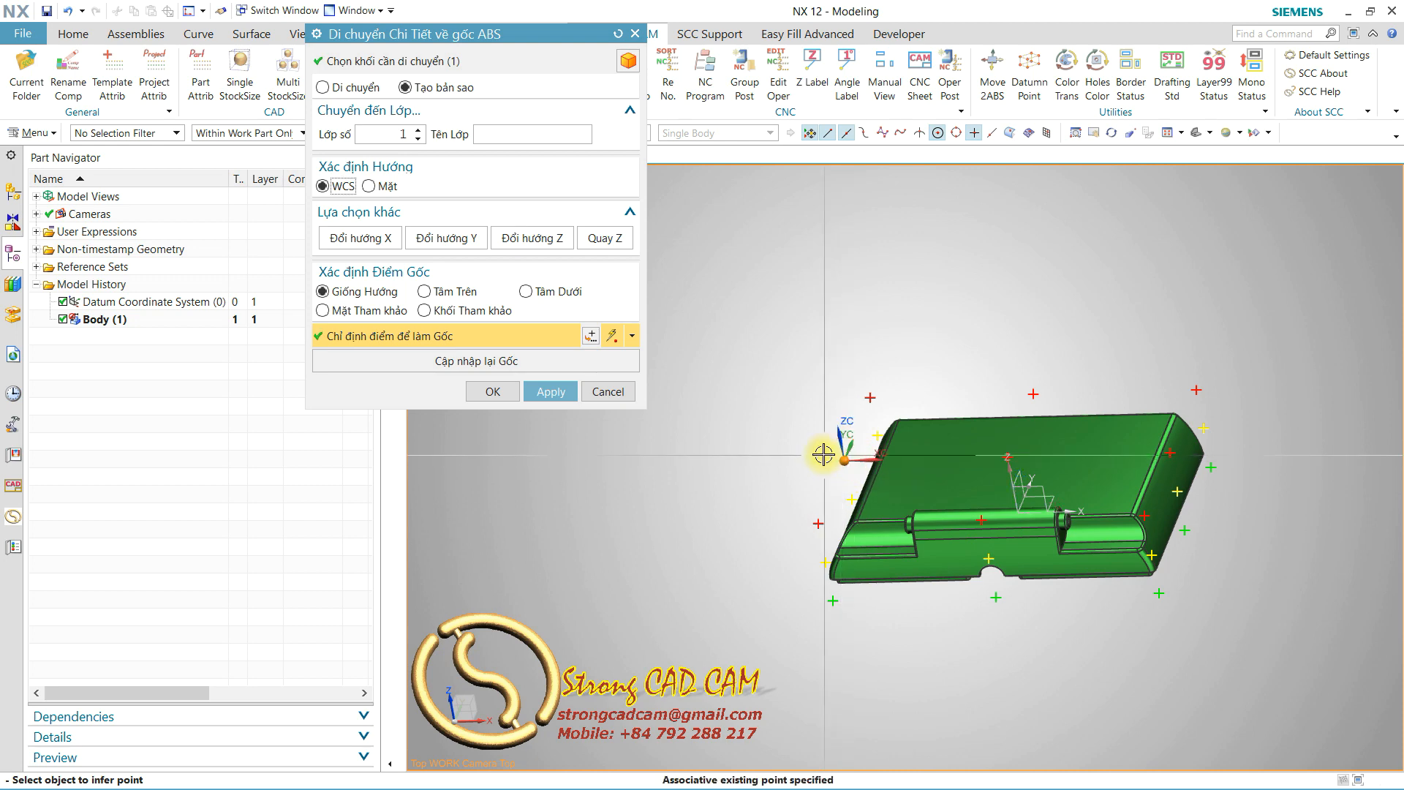
pyautogui.moveTo(795, 456); pyautogui.dragTo(753, 384, button='middle')
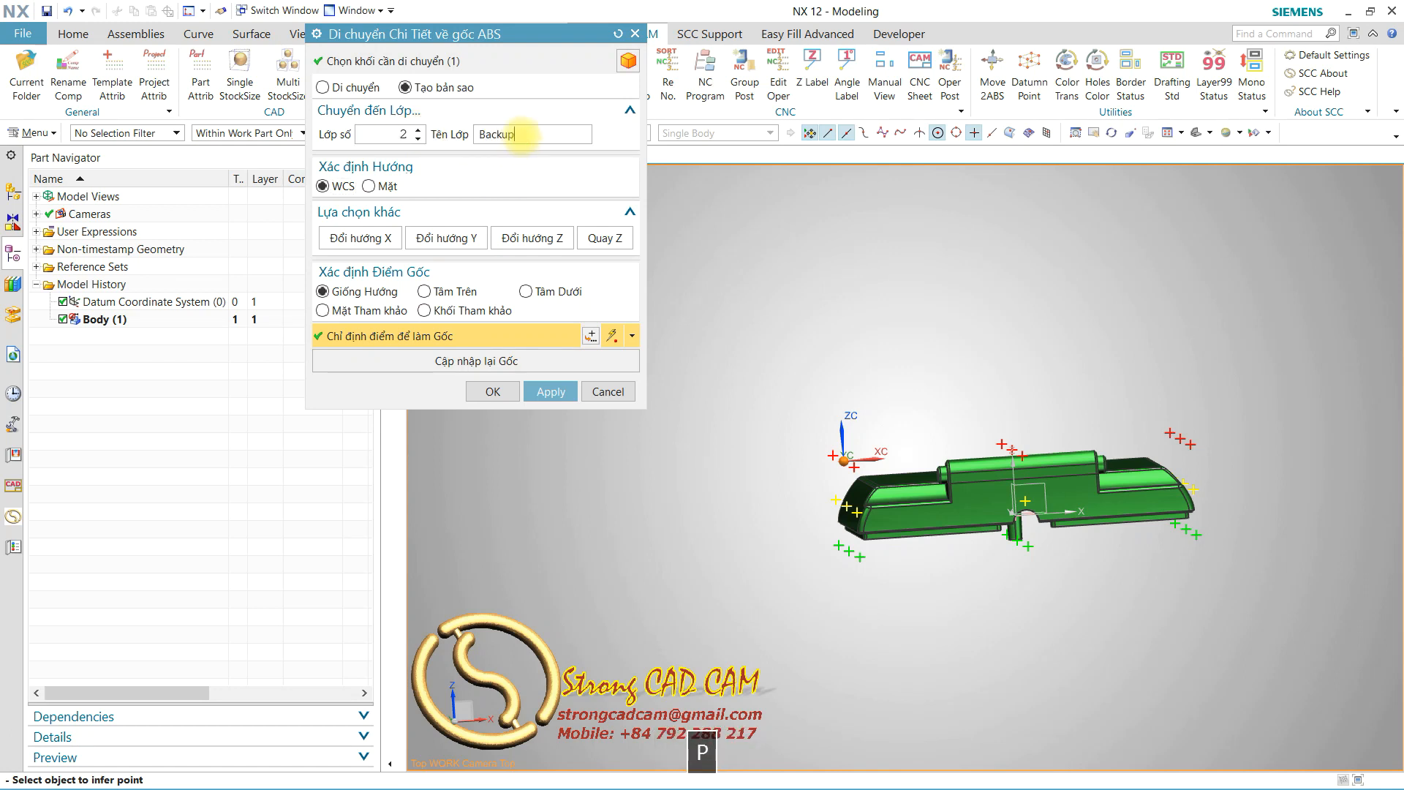
pyautogui.click(549, 392)
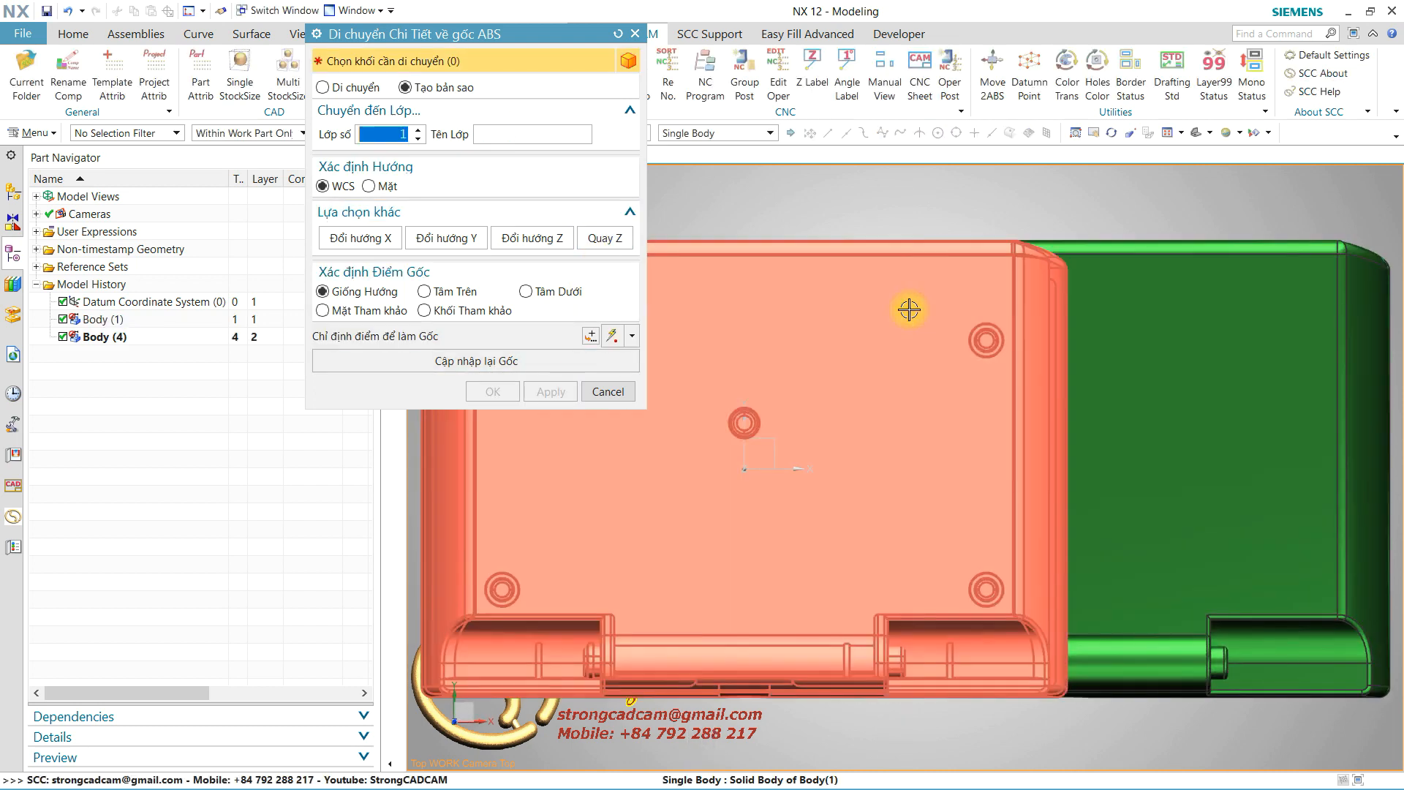
# Step: Compare the copied housing with the original from the front, leave the move command, and suppress Body (1)
pyautogui.scroll(-5, 1081, 495)
pyautogui.moveTo(1081, 495); pyautogui.dragTo(1077, 364, button='middle')
pyautogui.press('F8')
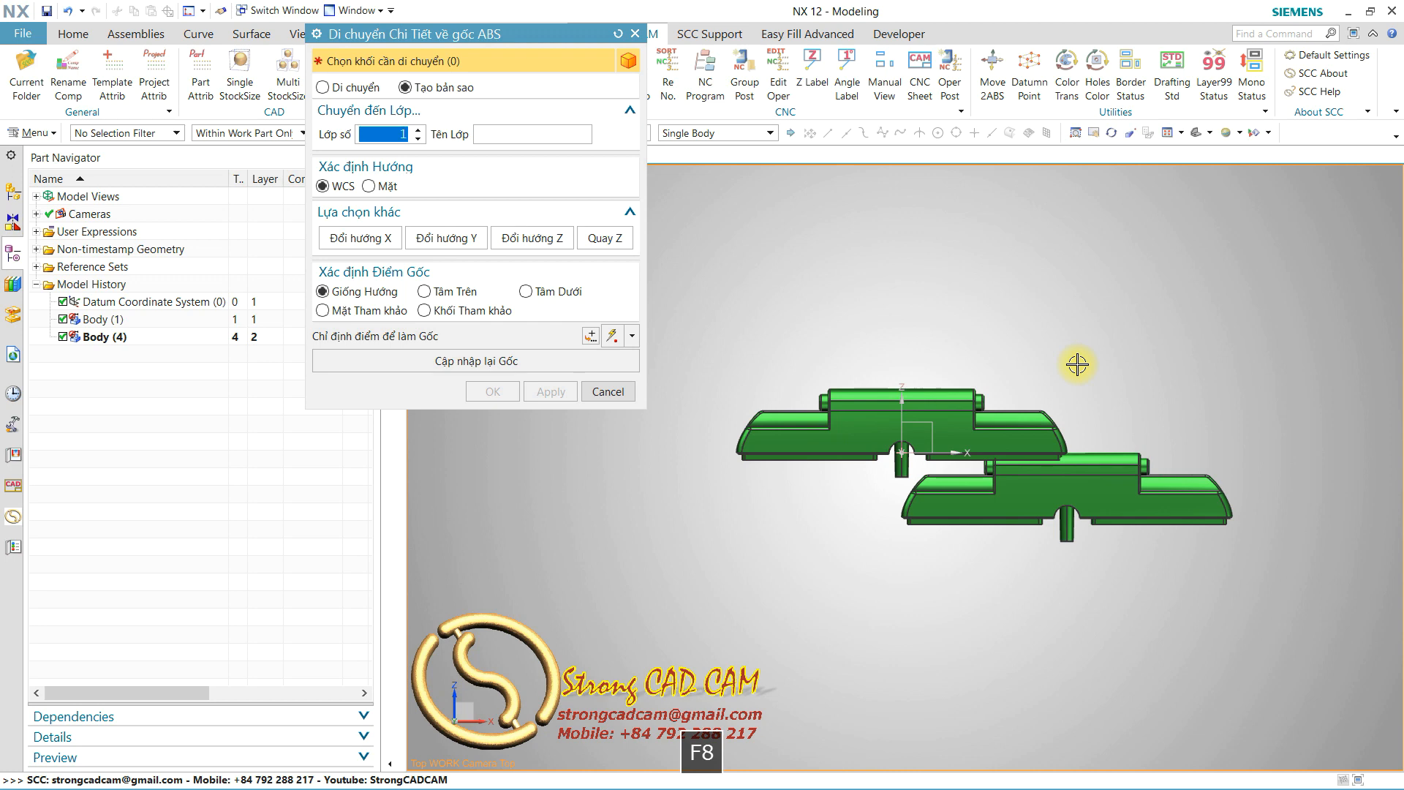
pyautogui.press('Escape')
pyautogui.click(63, 319)
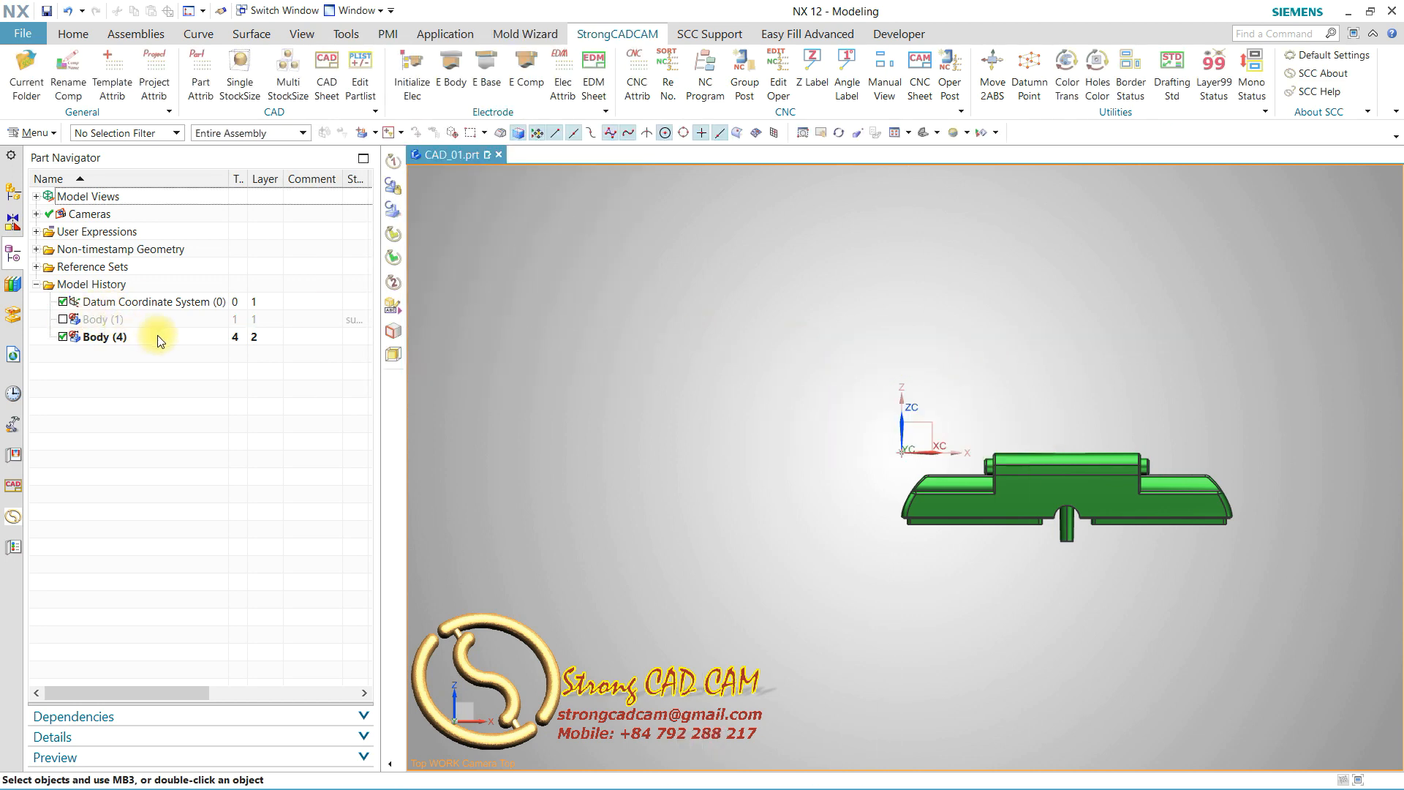
# Step: Check the layer of Body (4) in the model history and its category in Layer Settings
pyautogui.click(119, 337)
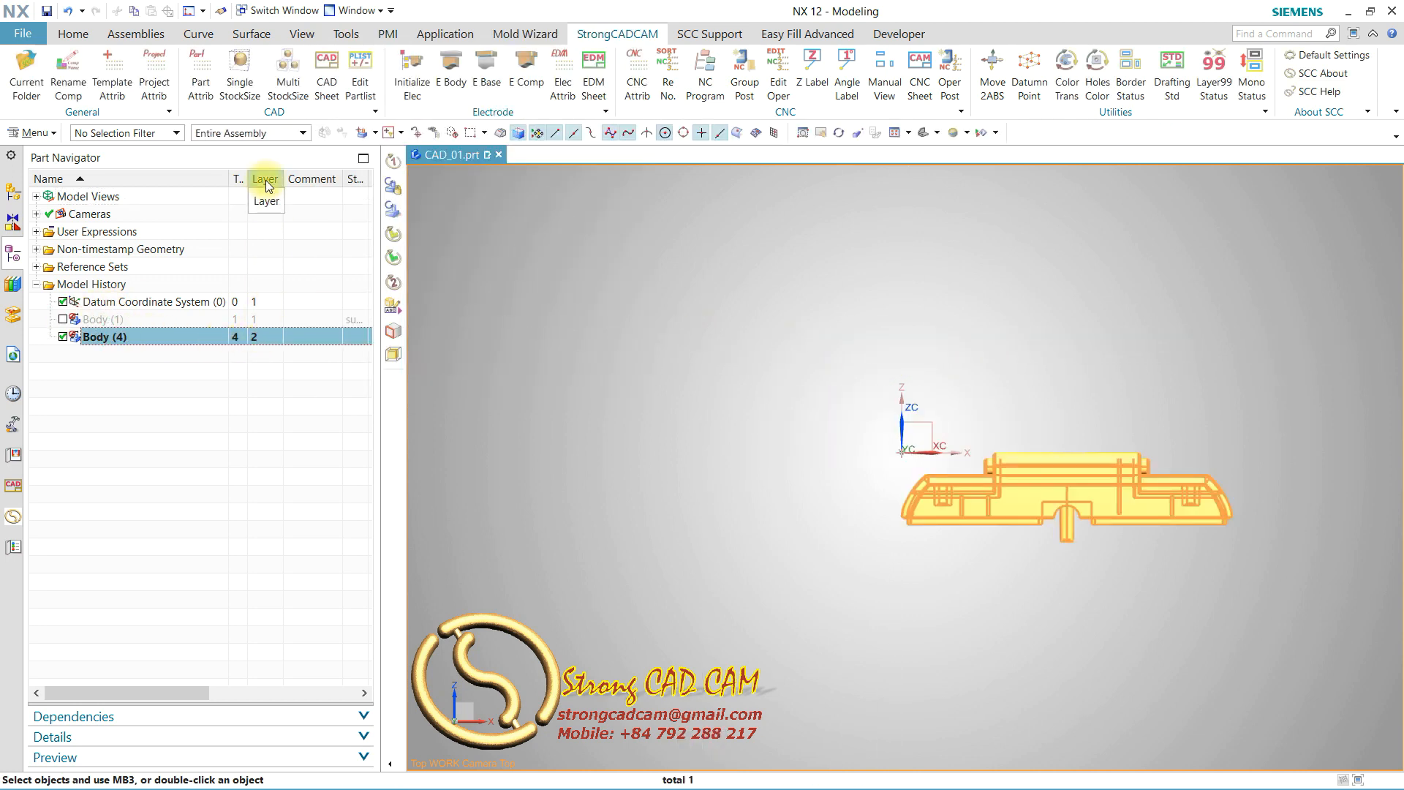
pyautogui.click(168, 406)
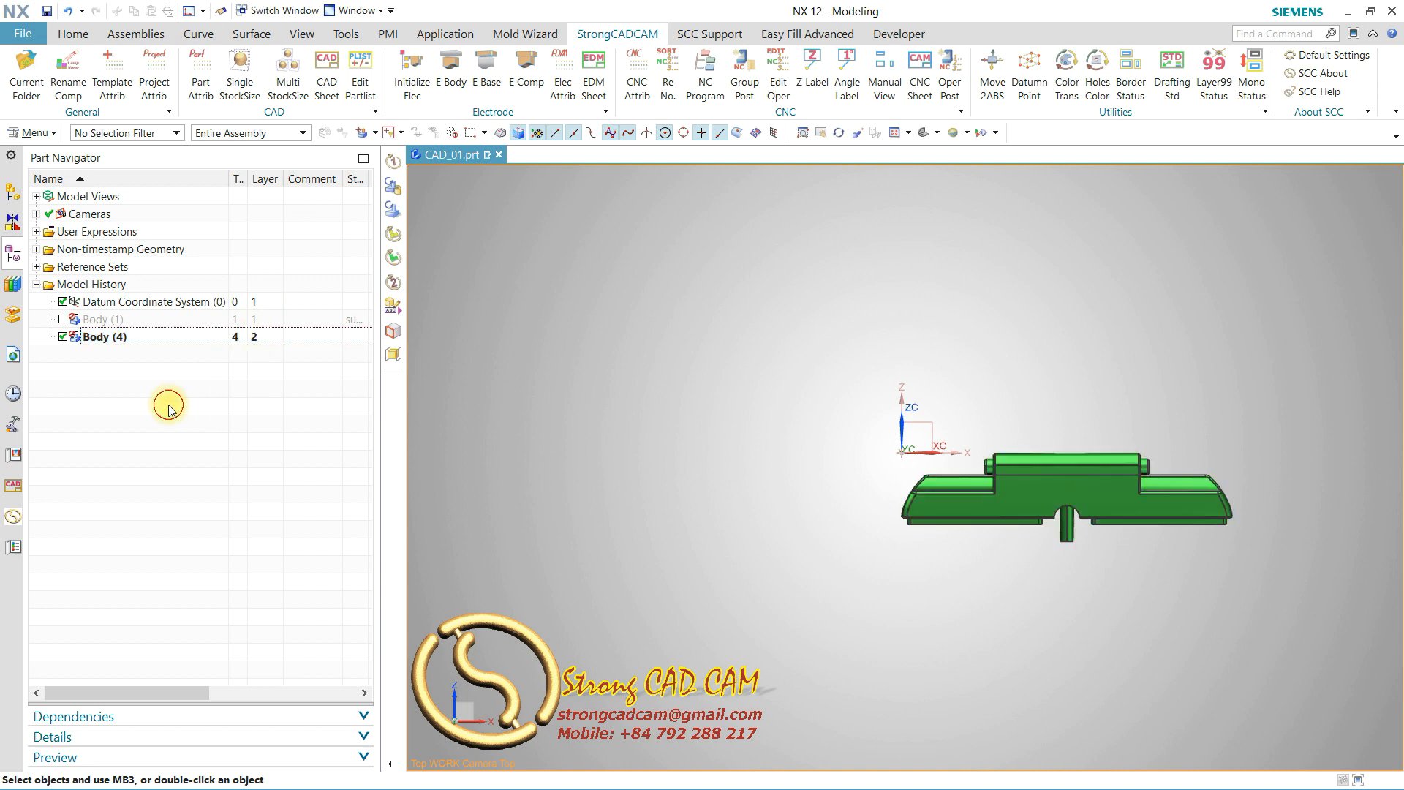
pyautogui.press('Escape')
pyautogui.hotkey('ctrl', 'l')
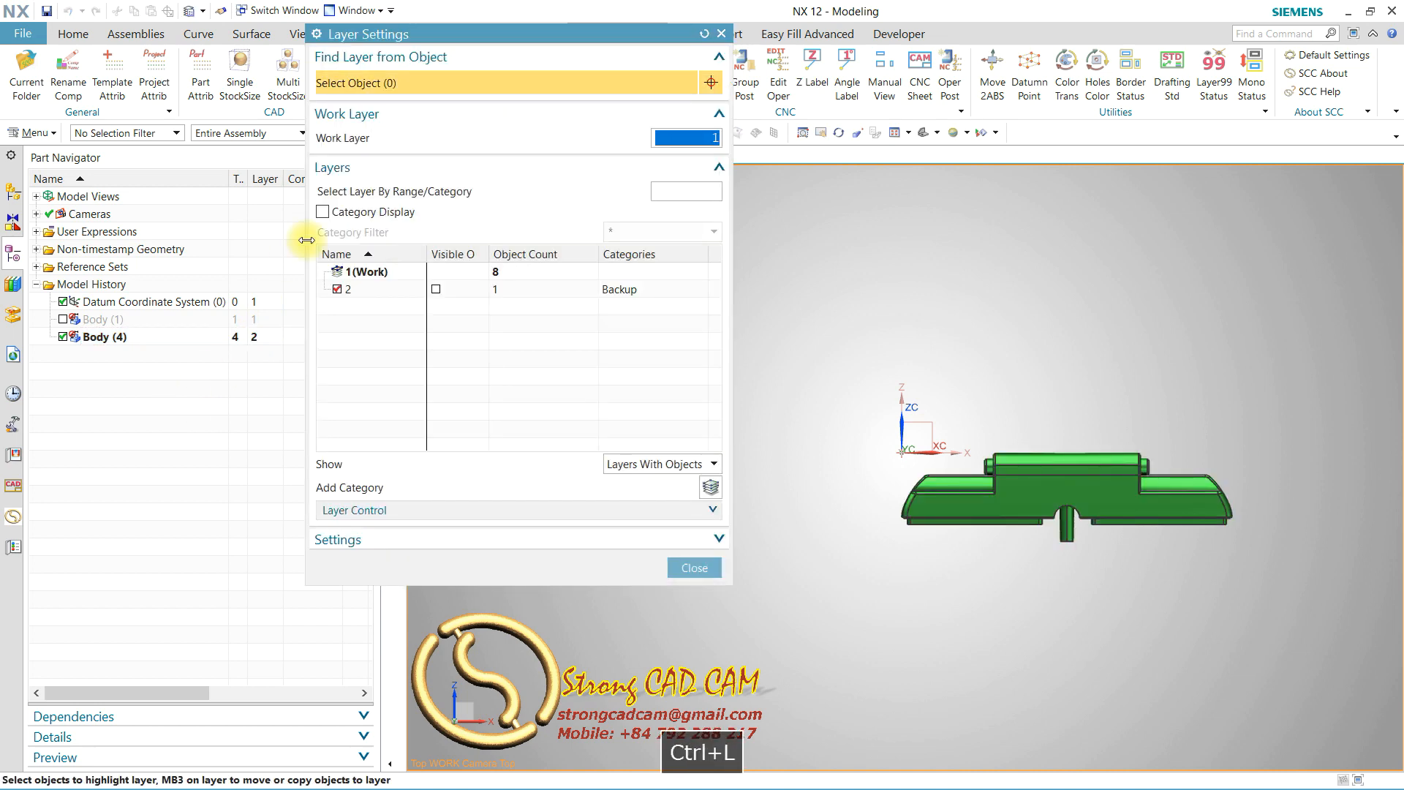
pyautogui.click(625, 290)
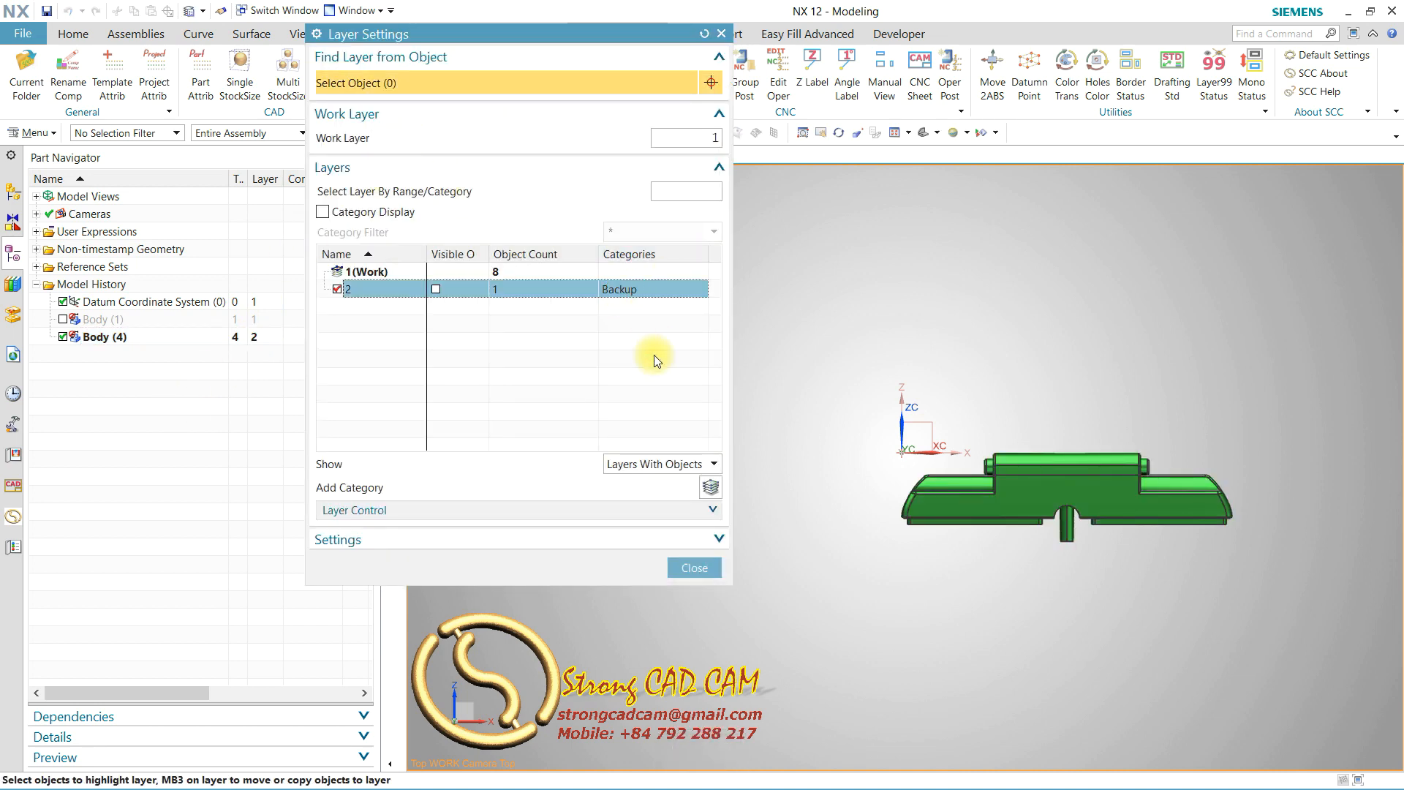
pyautogui.click(694, 568)
# Step: Inspect the copied housing from the front, above and an angle to check its position relative to the coordinate origin
pyautogui.scroll(-3, 968, 512)
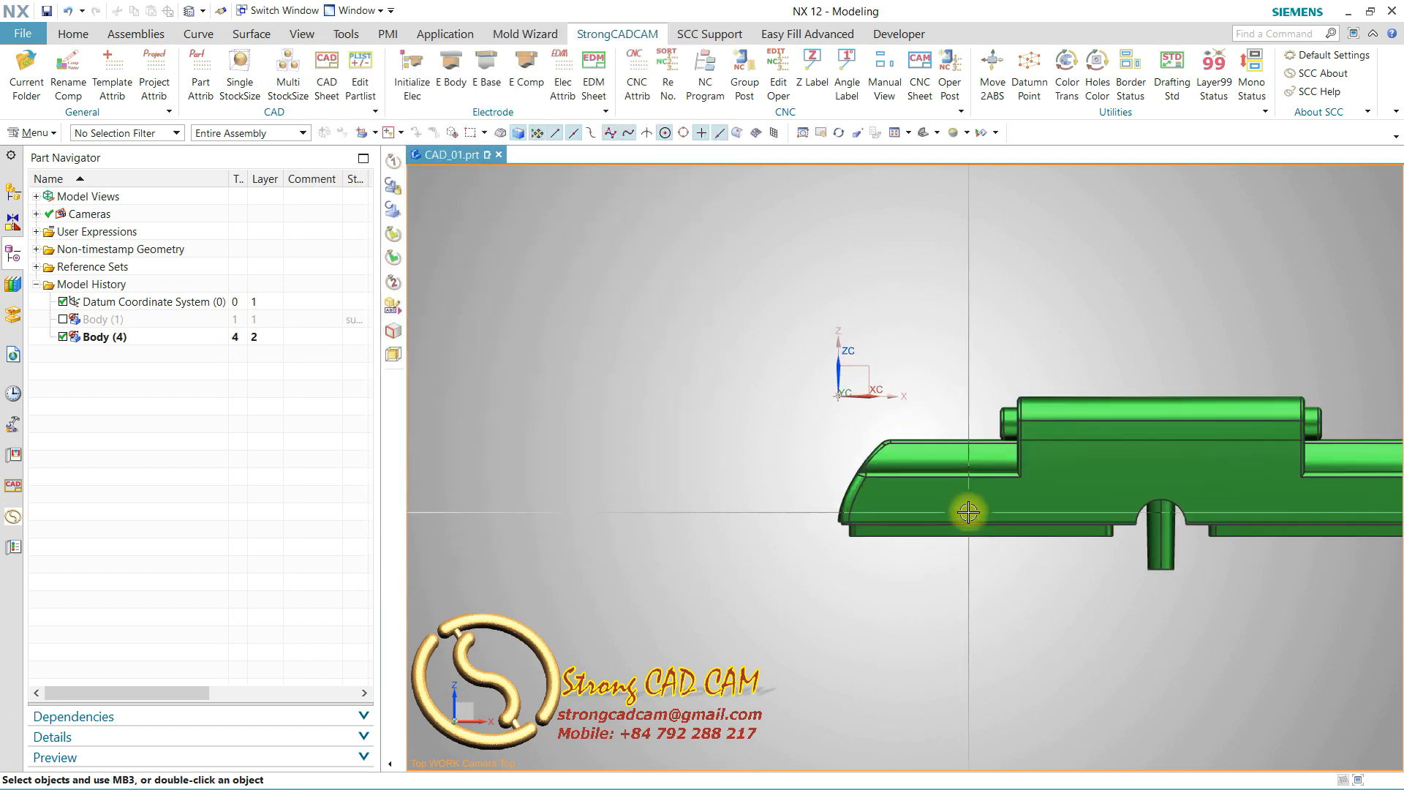
pyautogui.scroll(1, 968, 513)
pyautogui.scroll(-2, 794, 364)
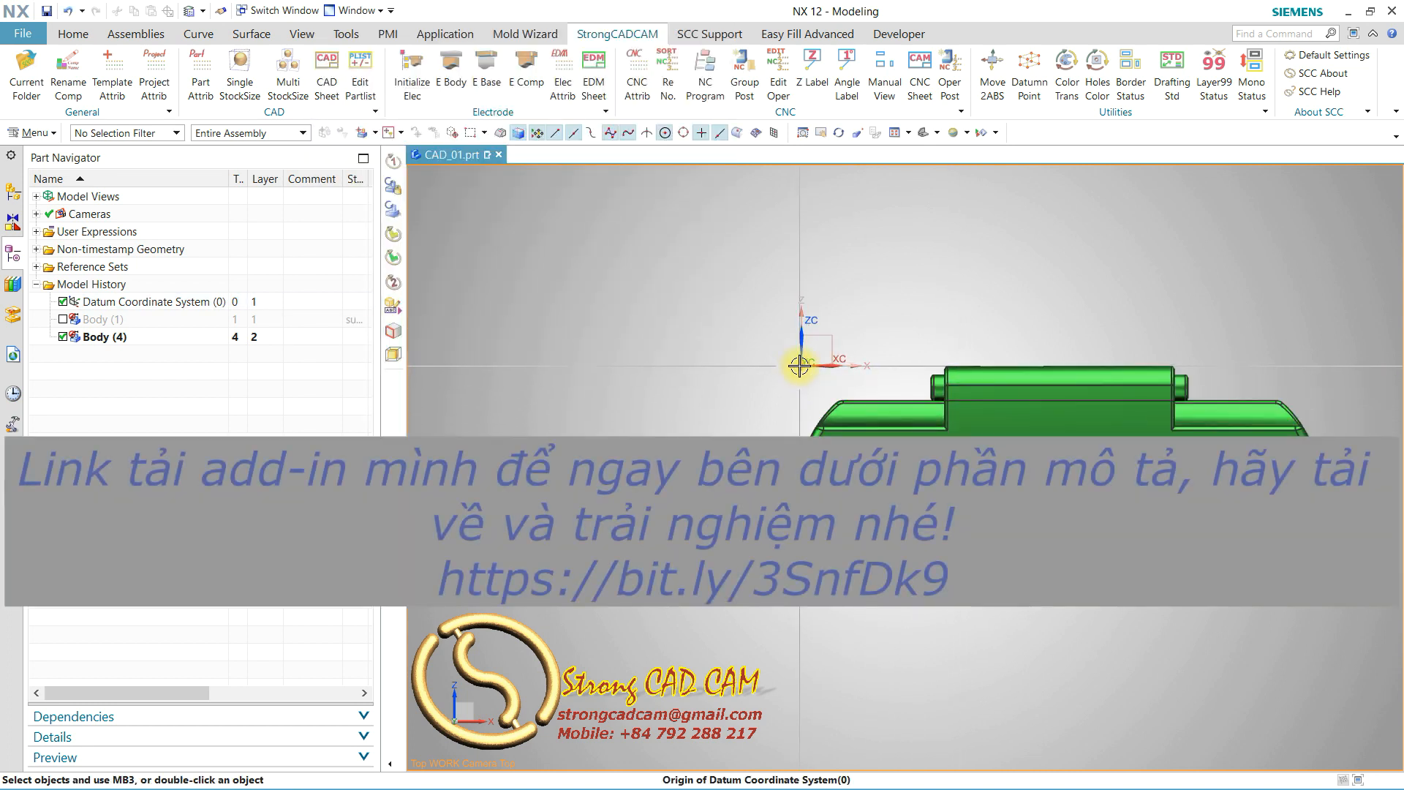
pyautogui.moveTo(800, 365); pyautogui.dragTo(724, 438, button='middle')
pyautogui.press('F8')
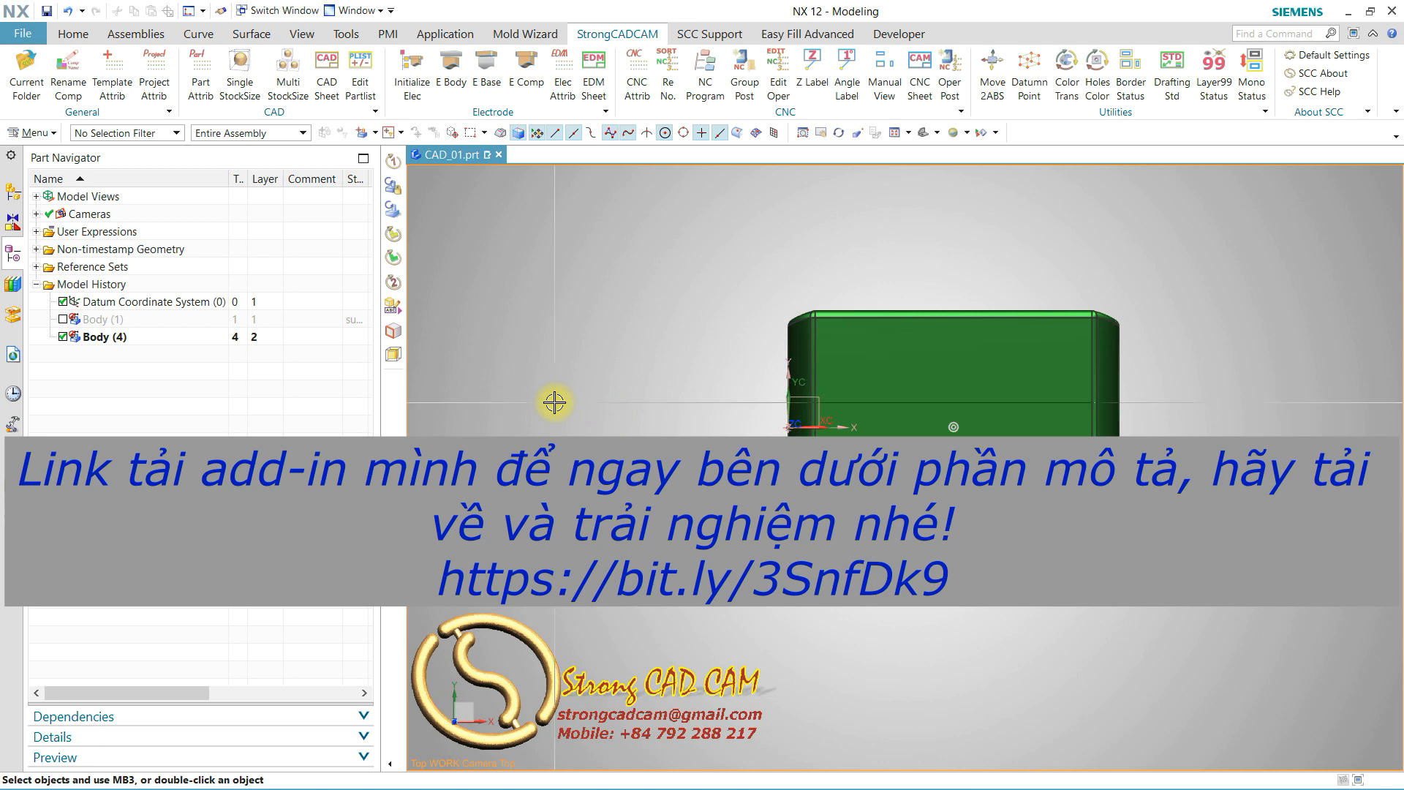
pyautogui.hotkey('ctrl', 'f')
pyautogui.moveTo(942, 401)
pyautogui.mouseDown(button='middle')
pyautogui.moveTo(947, 416)
pyautogui.moveTo(940, 402)
pyautogui.mouseUp(button='middle')
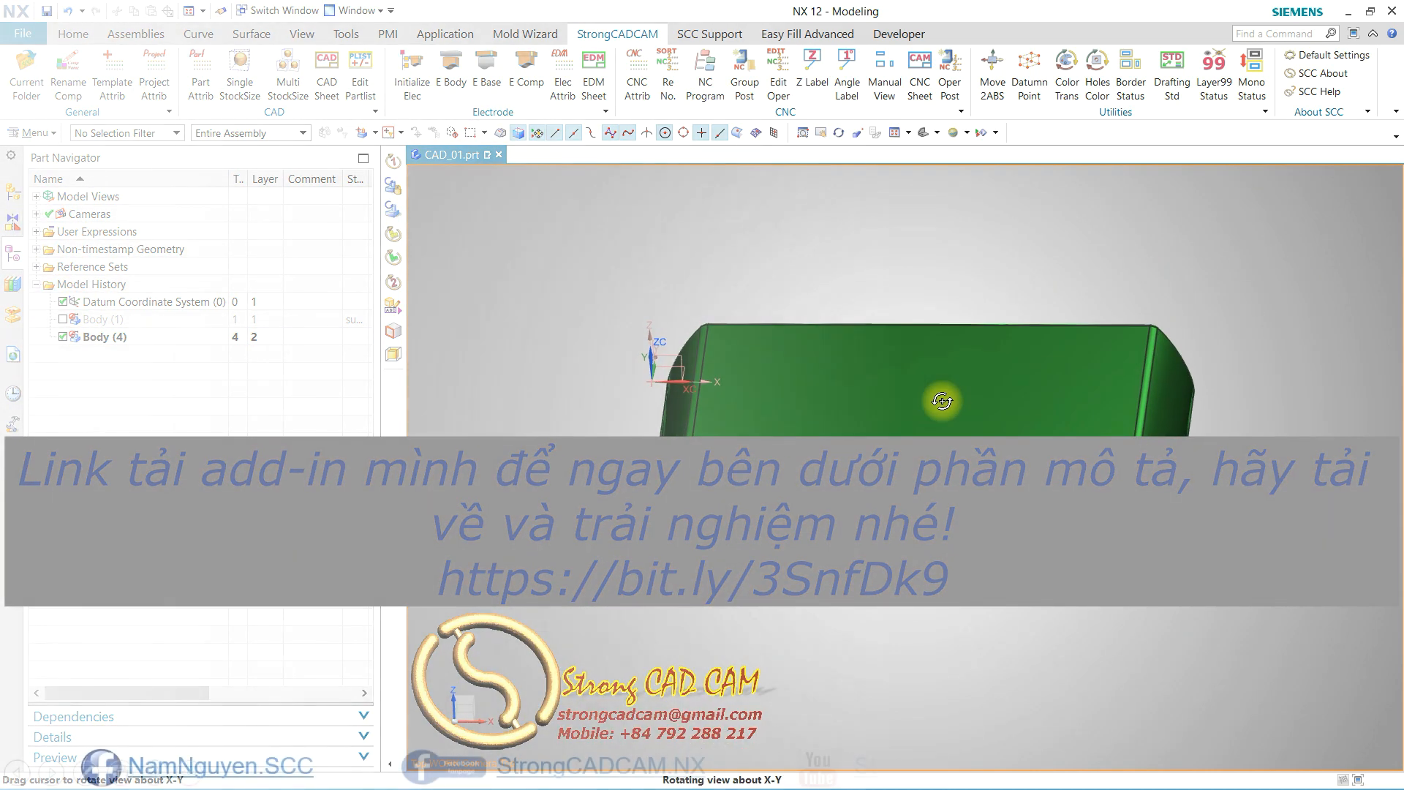